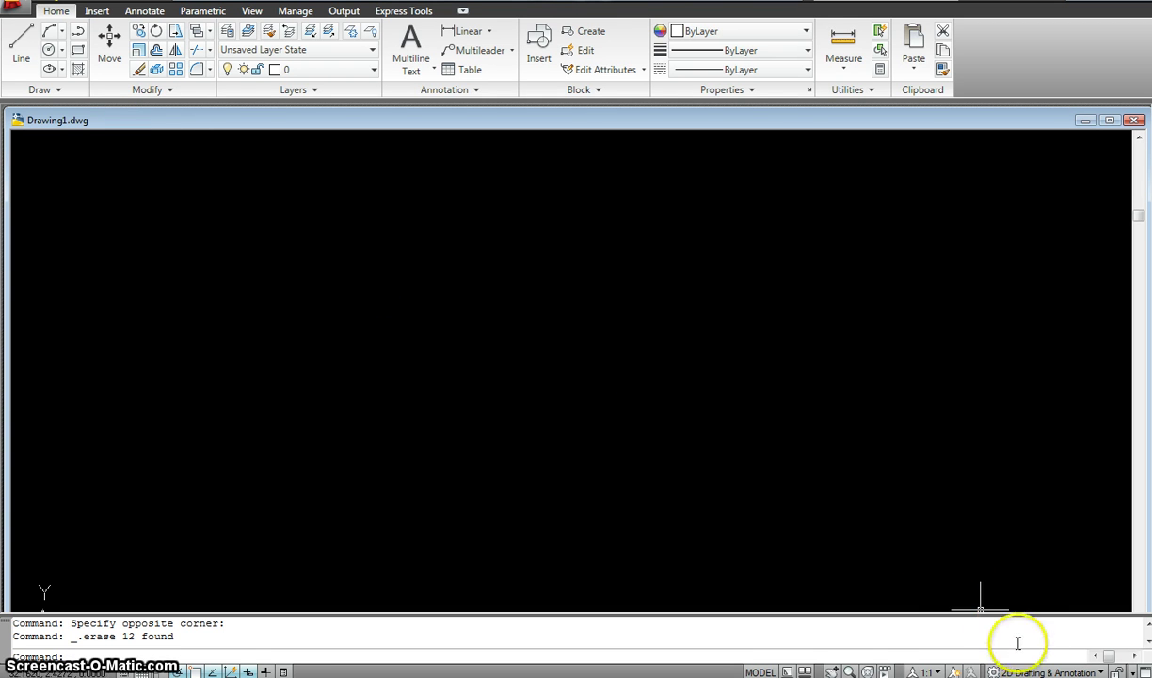
Try the AutoCAD Classic workspace, close Tool Palettes, then return to 2D Drafting & Annotation
left_click(1035, 672)
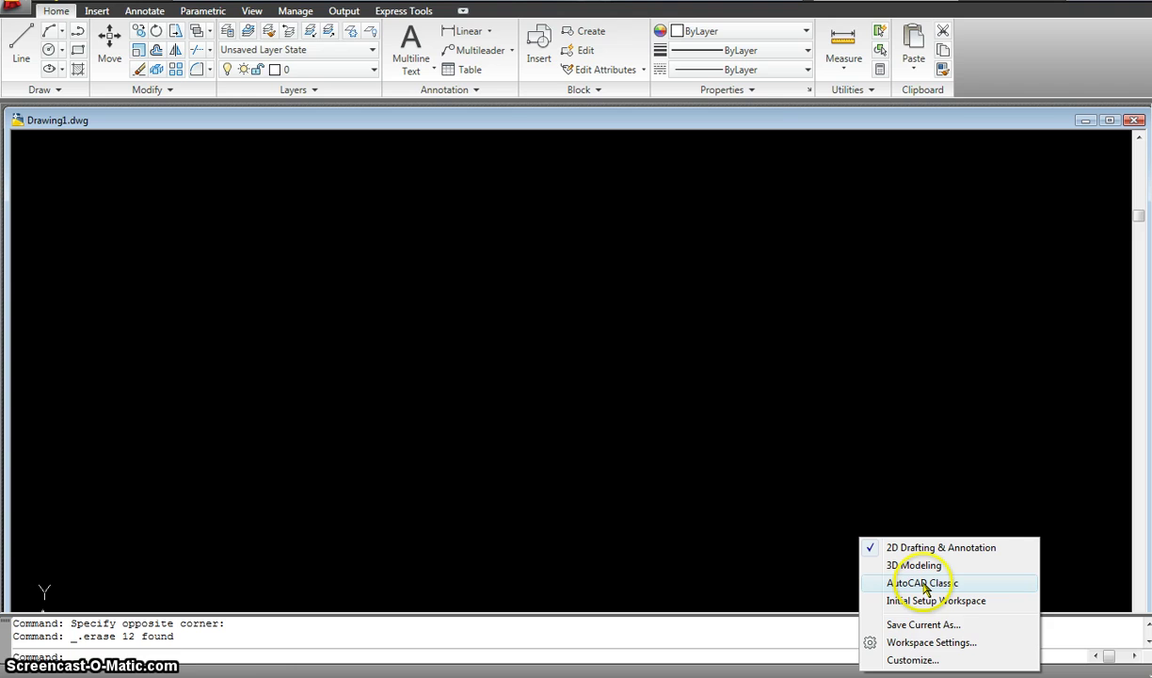
left_click(921, 582)
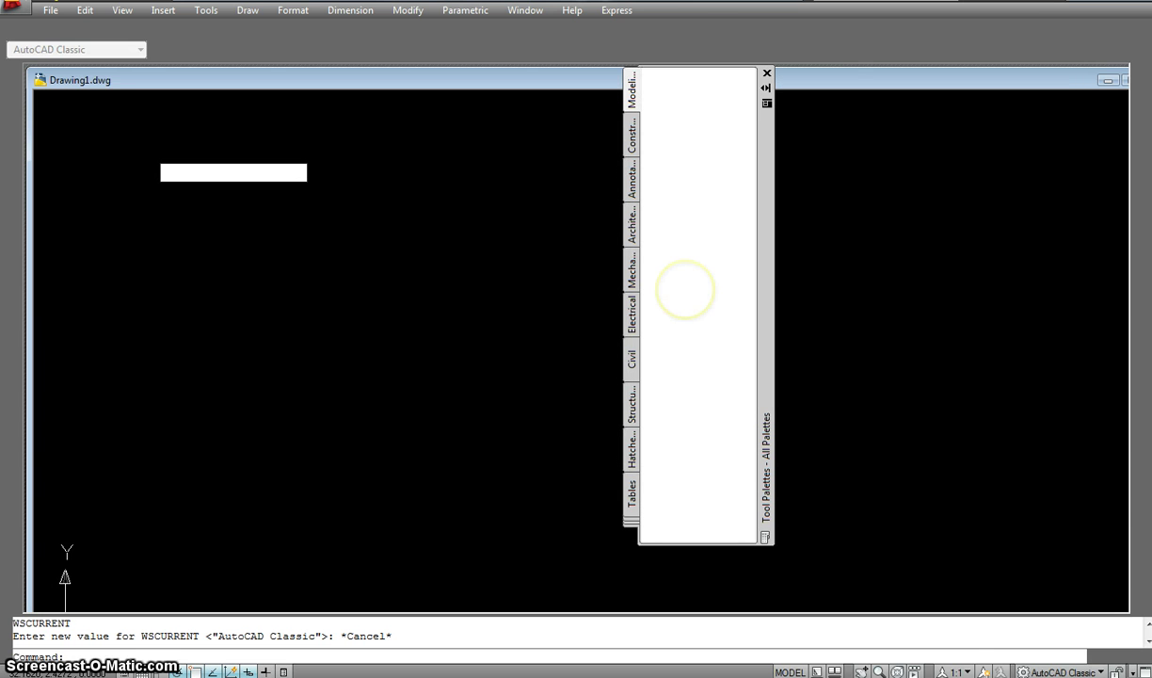
left_click(768, 73)
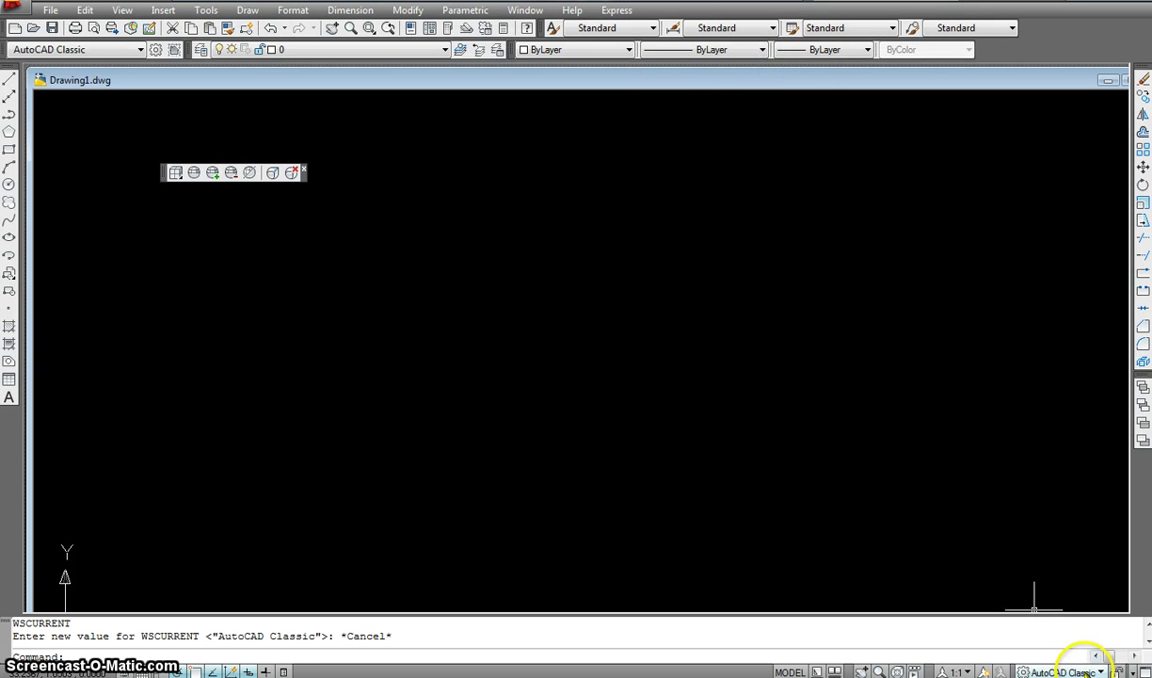
left_click(1088, 672)
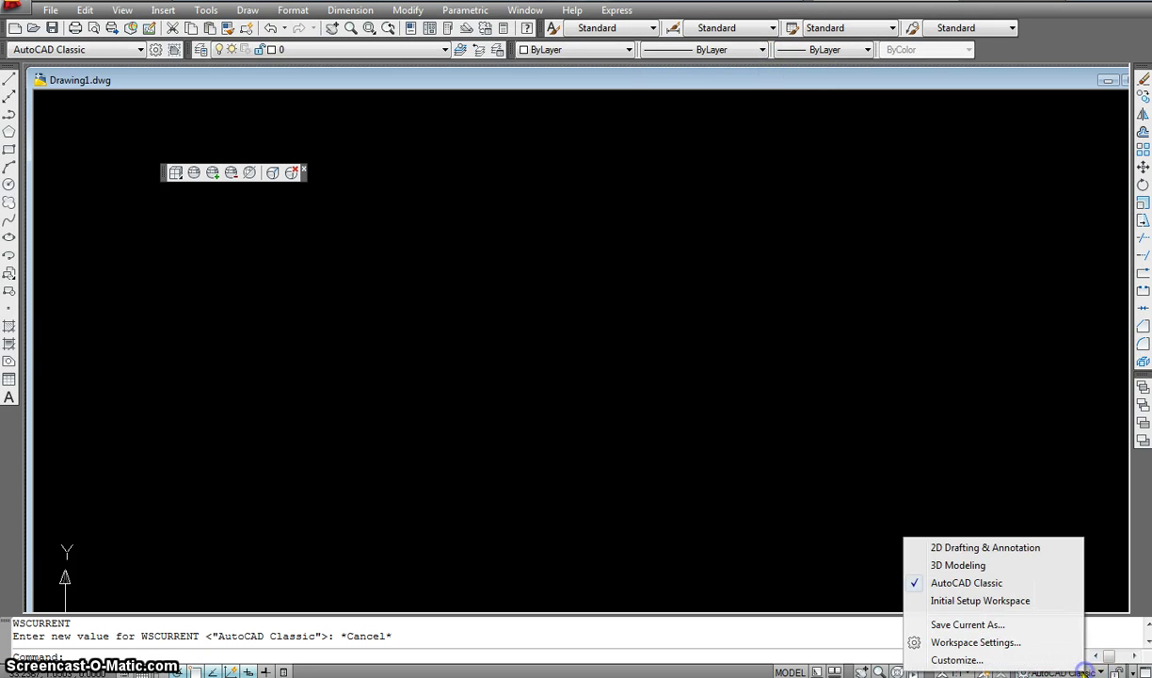
left_click(959, 550)
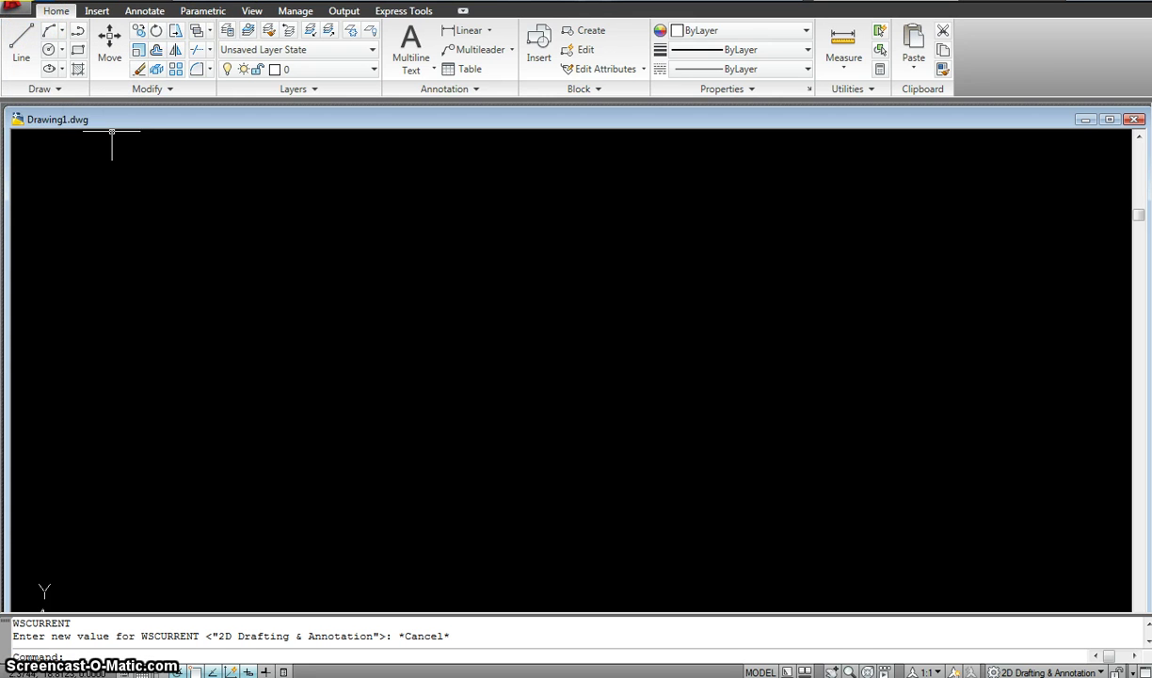
Create Drawing2 from the Tutorial-iMfg template and switch it to model space
left_click(25, 9)
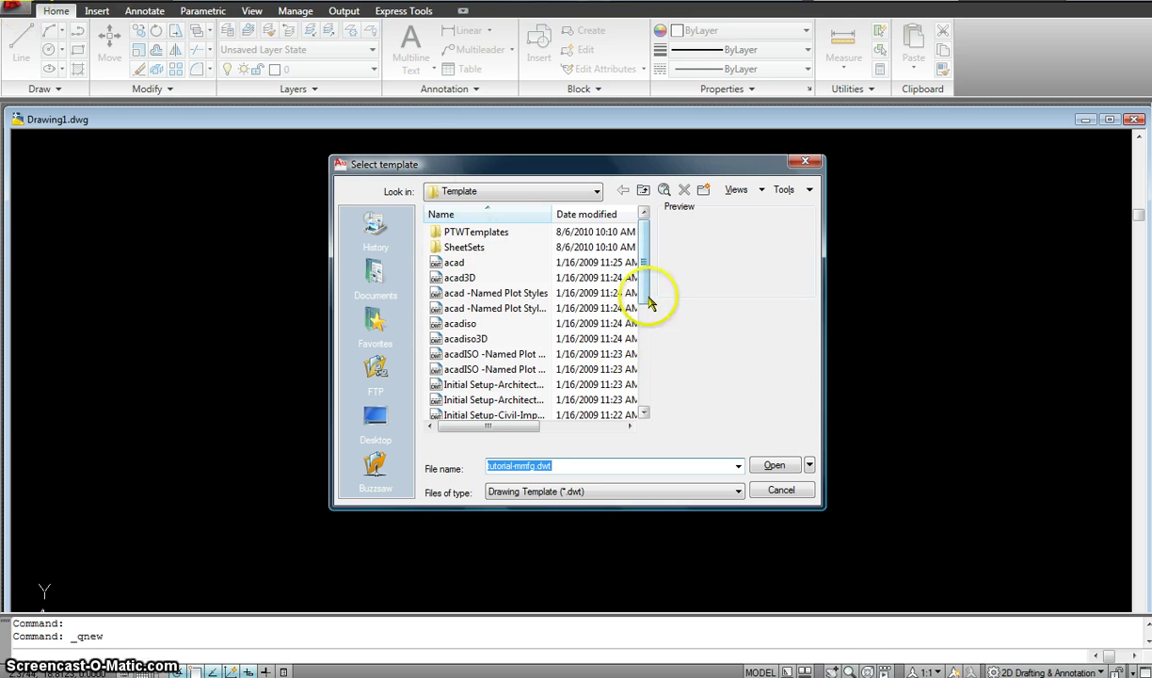
left_click_drag(646, 263, 645, 382)
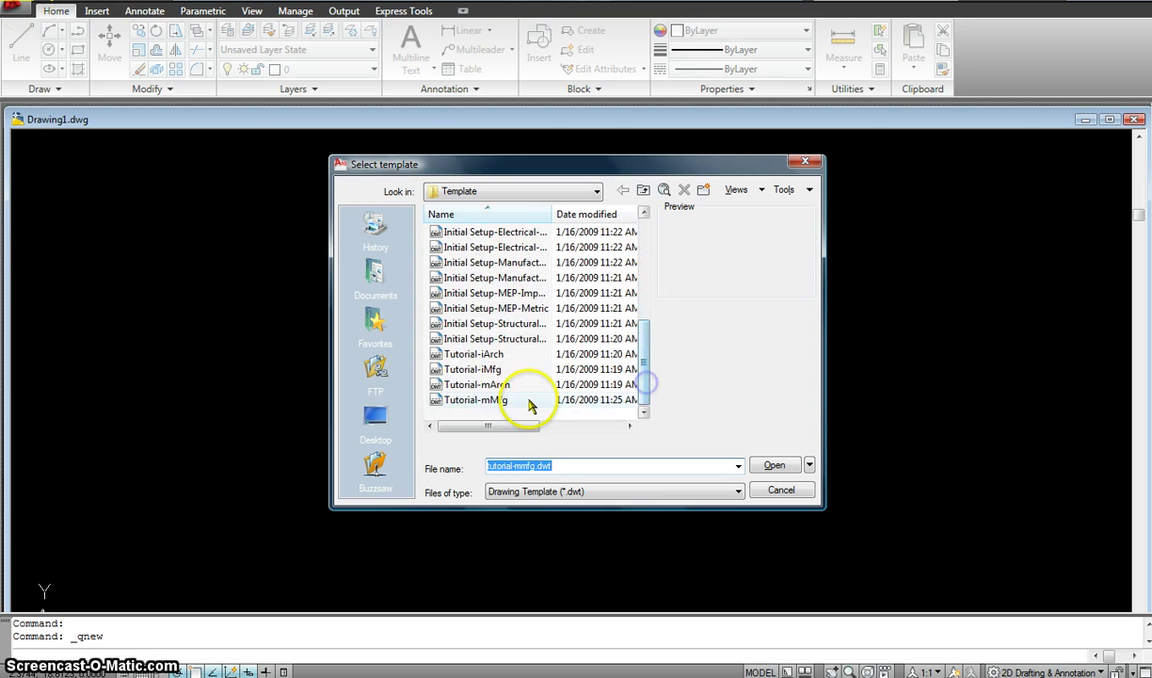
left_click(465, 375)
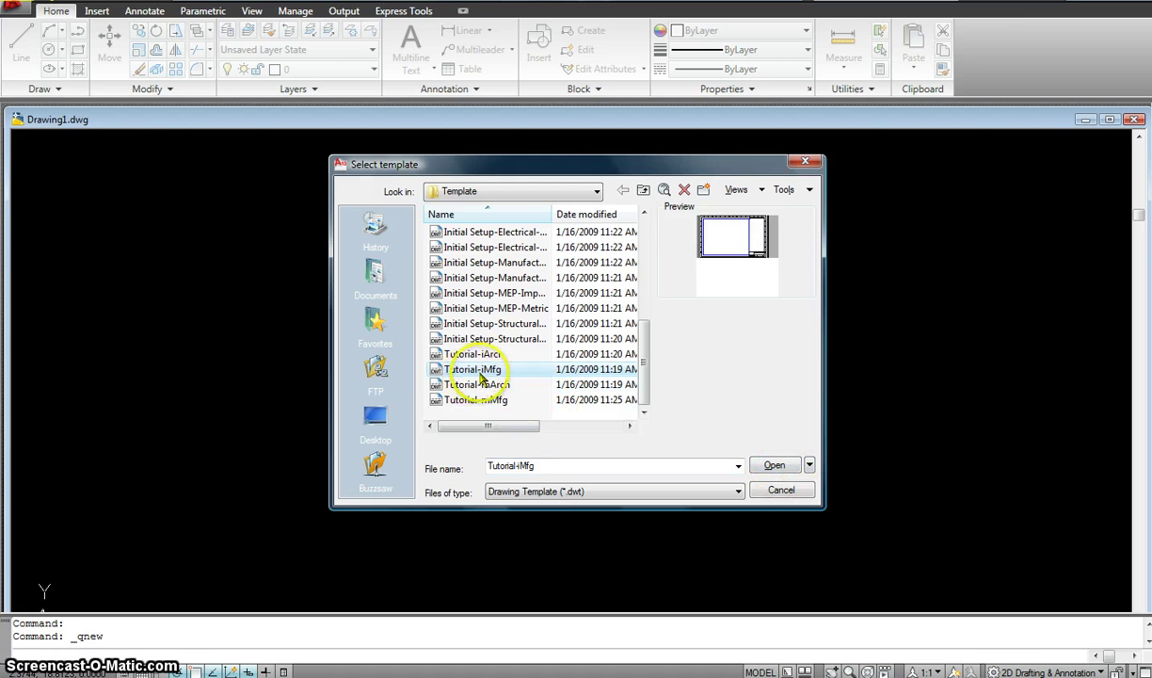
left_click(777, 465)
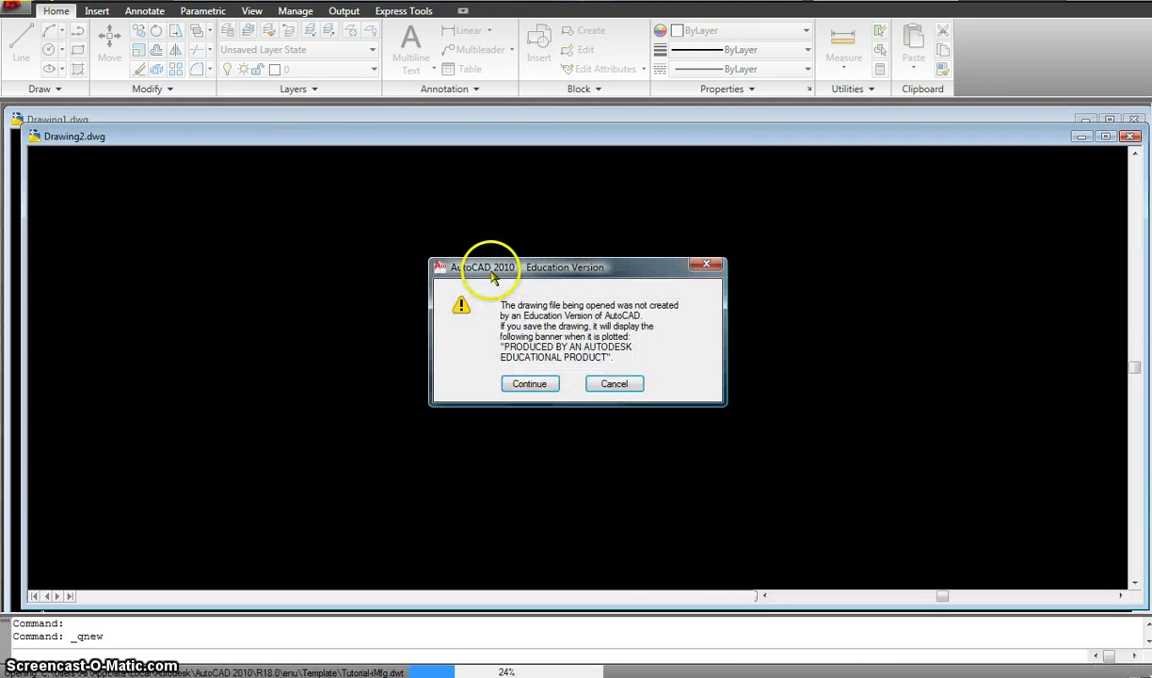
left_click(533, 386)
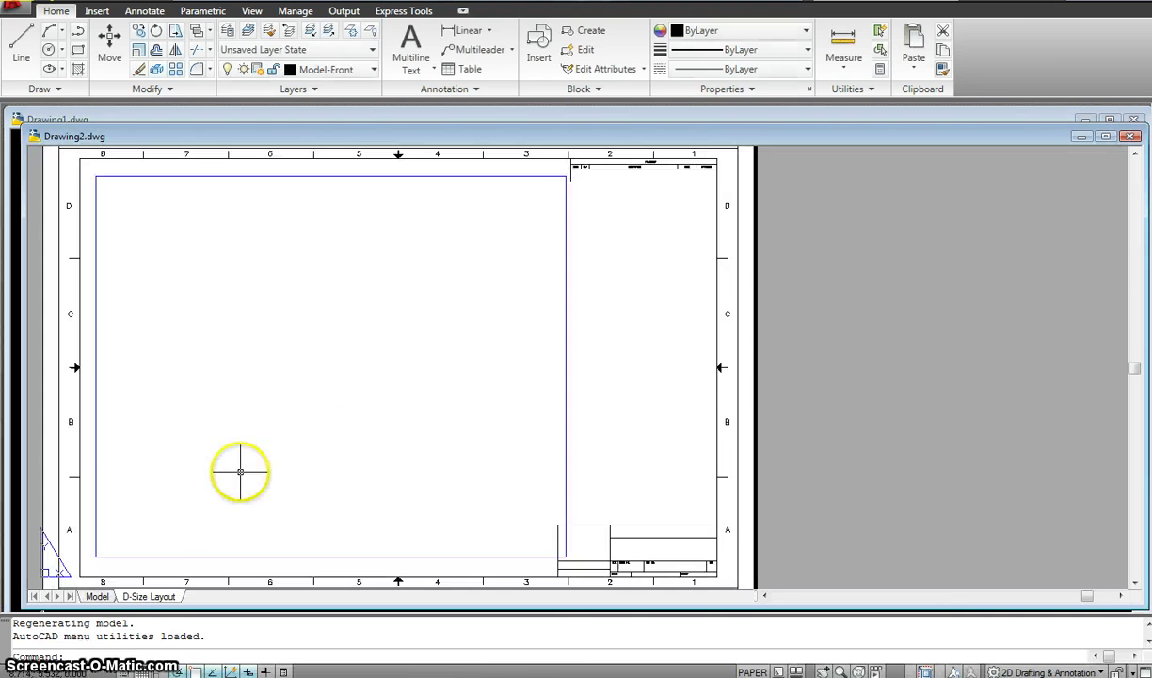
left_click(97, 596)
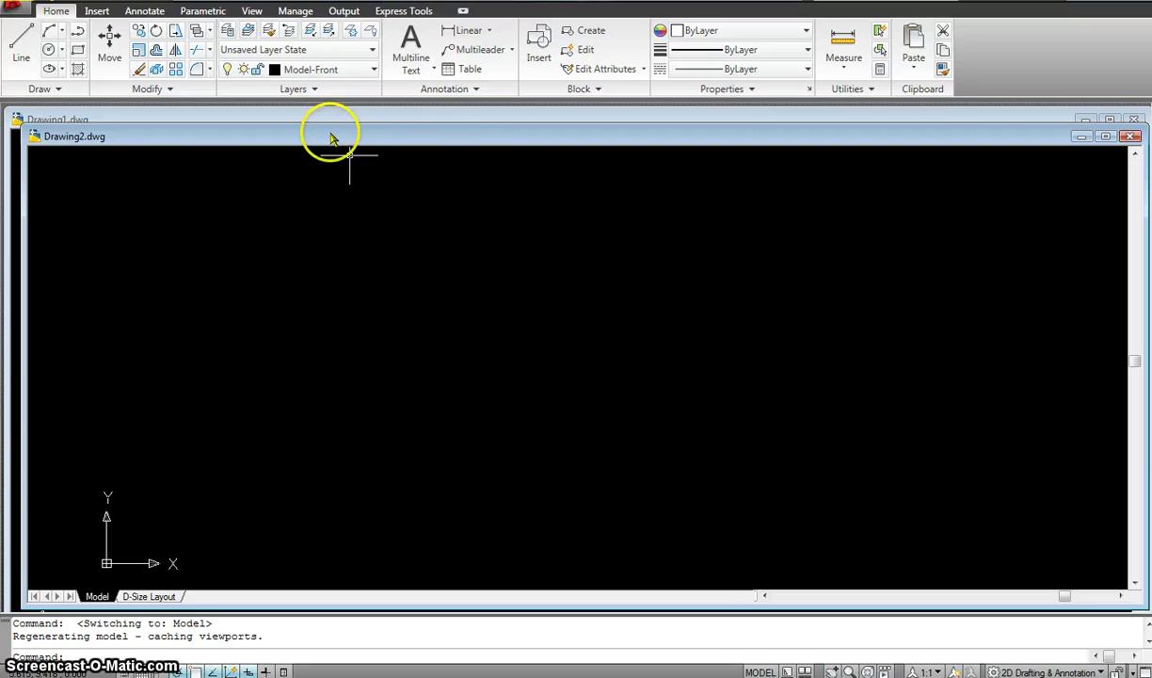
left_click_drag(347, 122, 347, 104)
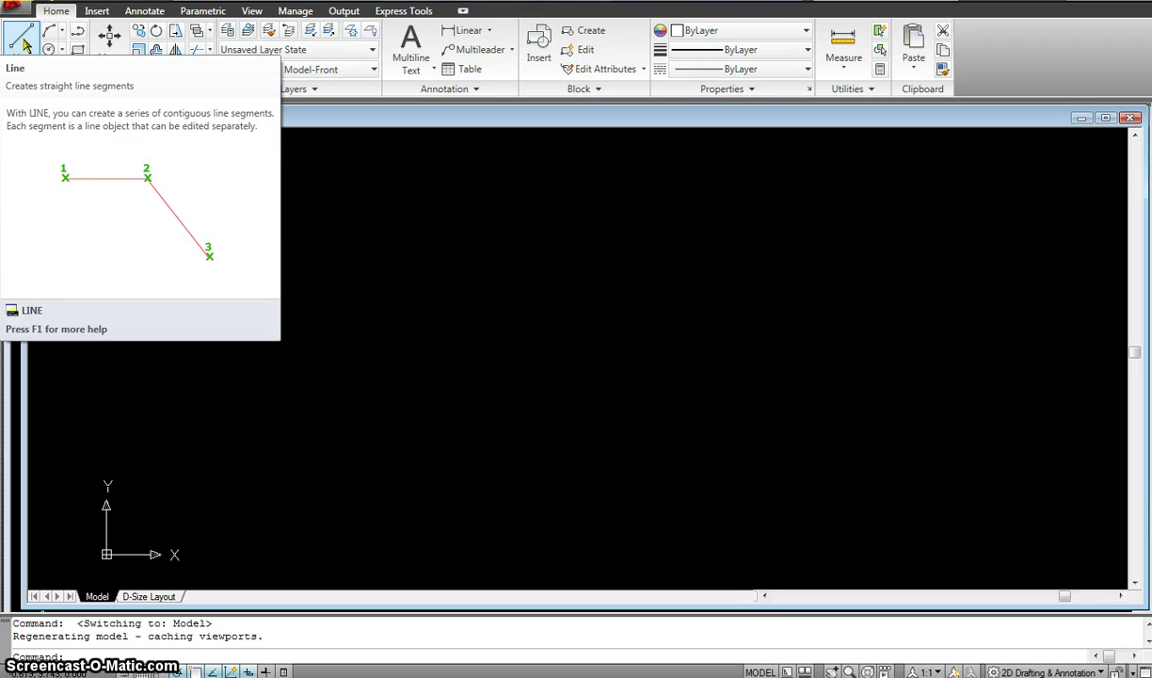
Draw an irregular open zigzag chain of connected line segments left of centre
left_click(24, 42)
left_click(283, 325)
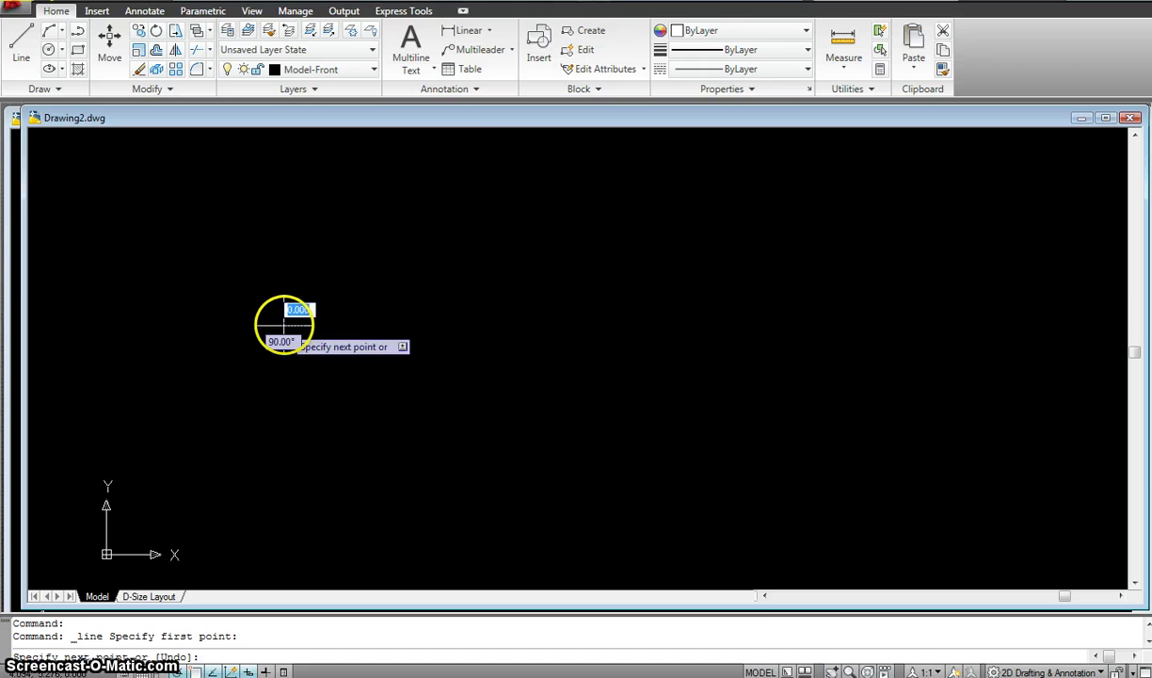
left_click(374, 223)
left_click(469, 243)
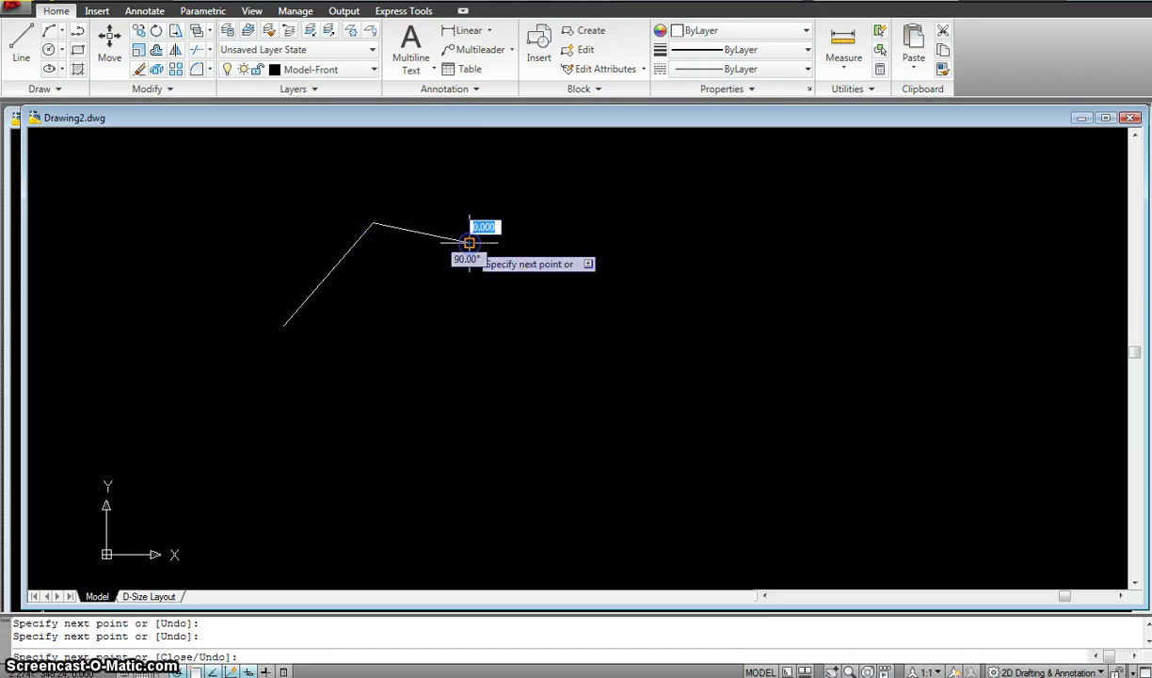
left_click(509, 319)
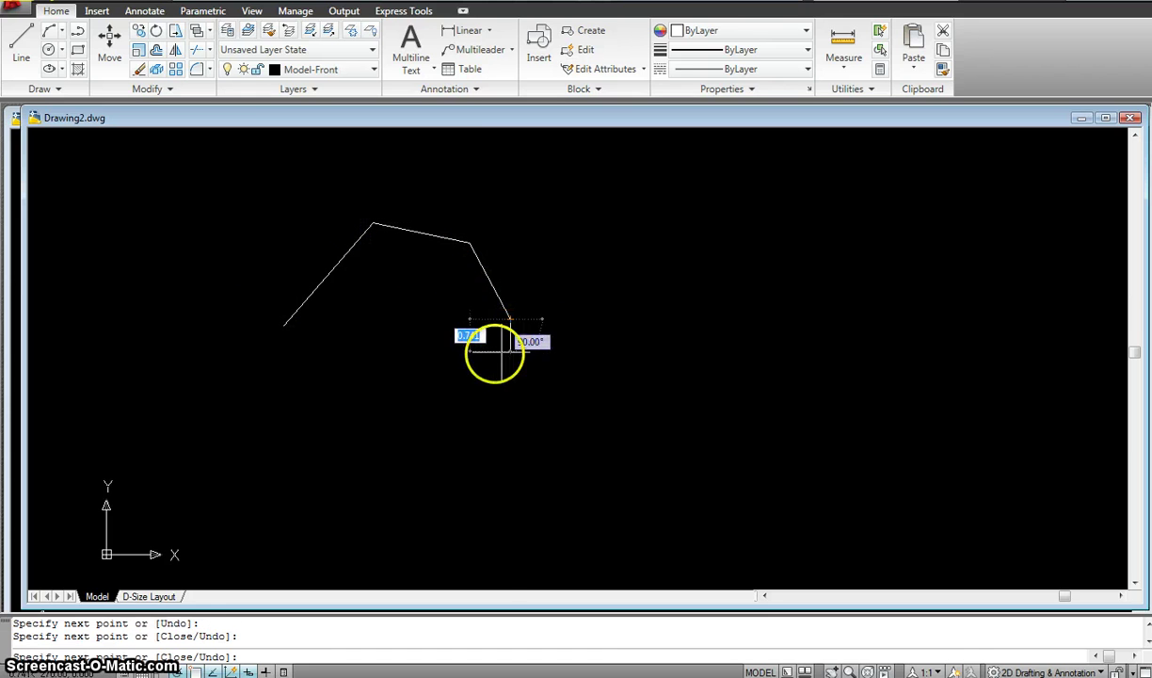
left_click(436, 391)
left_click(412, 338)
left_click(305, 390)
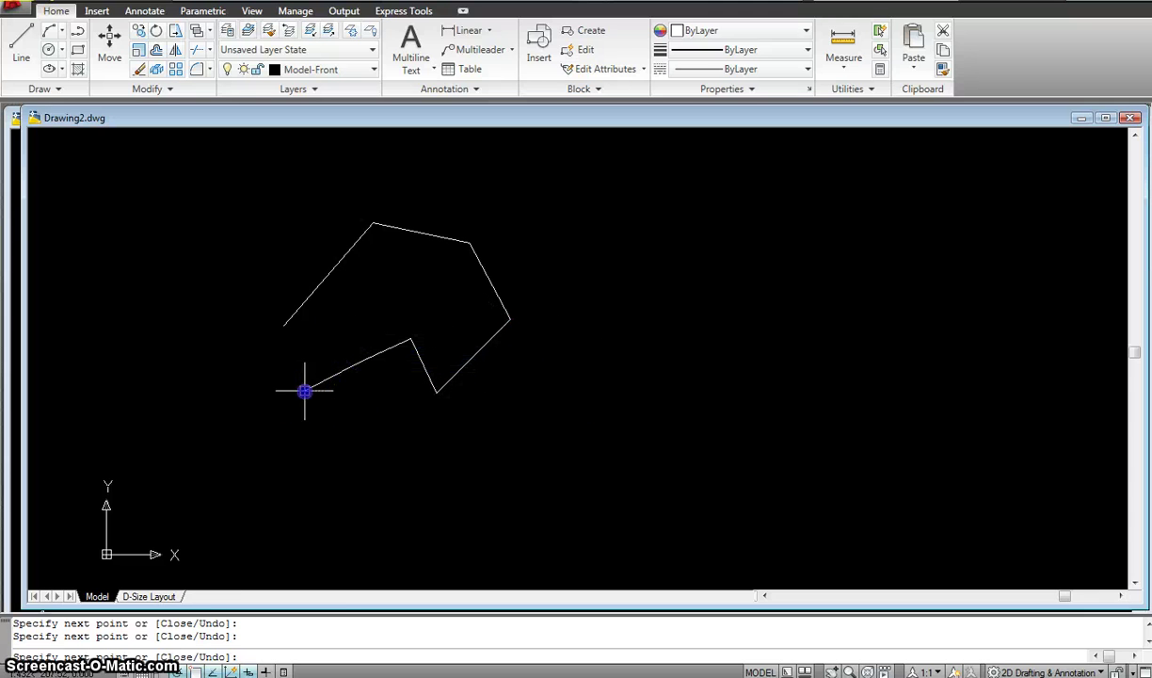
left_click(253, 370)
left_click(269, 358)
left_click(330, 337)
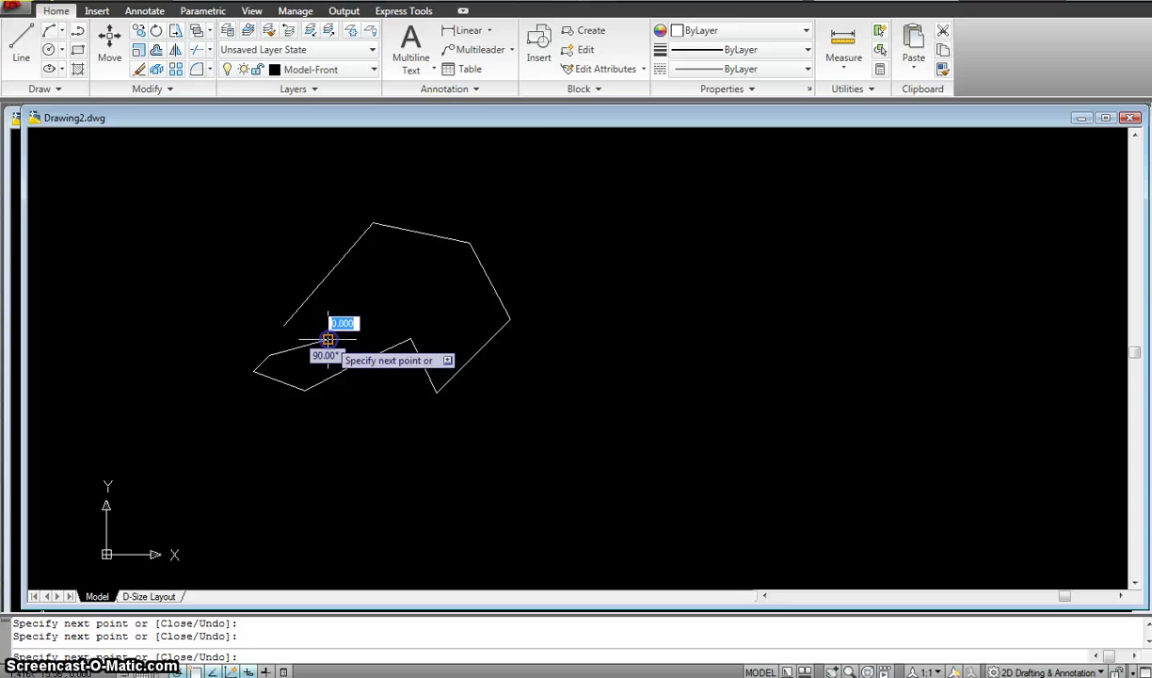
left_click(339, 312)
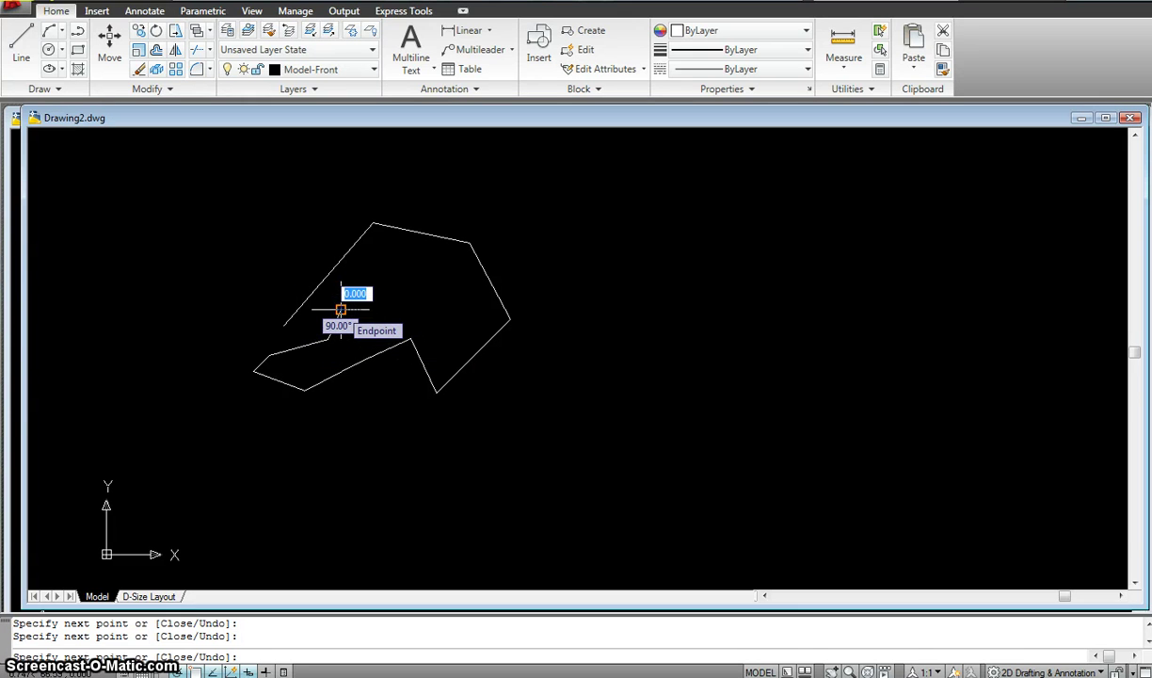
key("Escape")
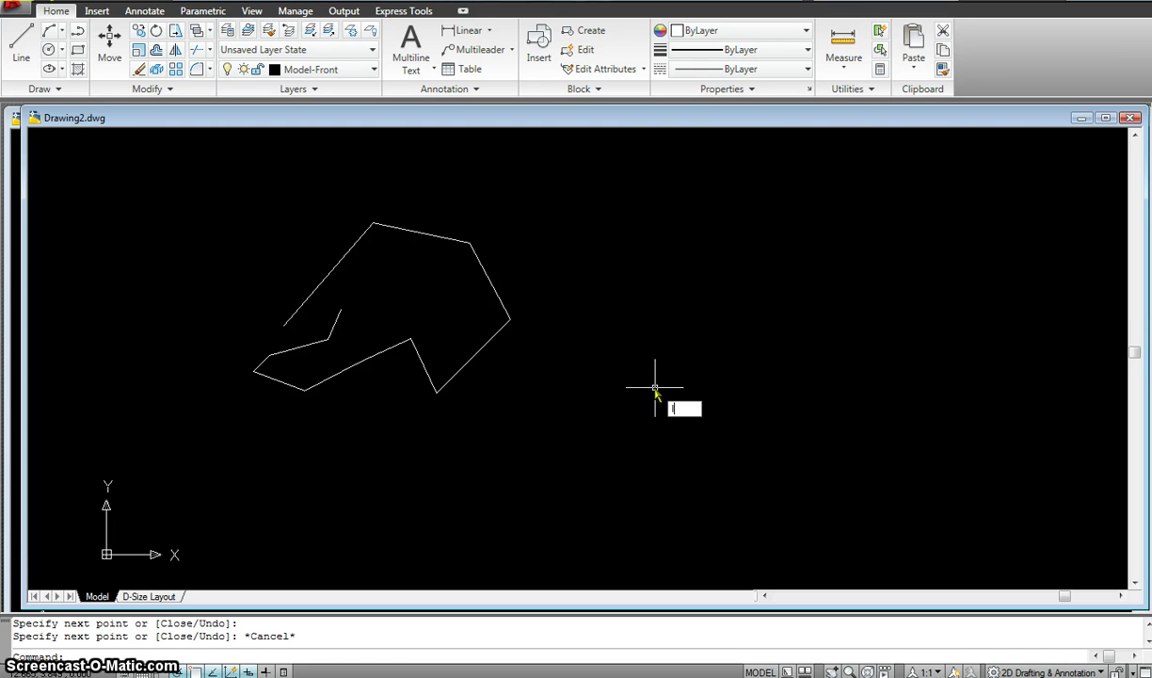
Draw a second jagged line outline to the right, ending back at its start point
key("Return")
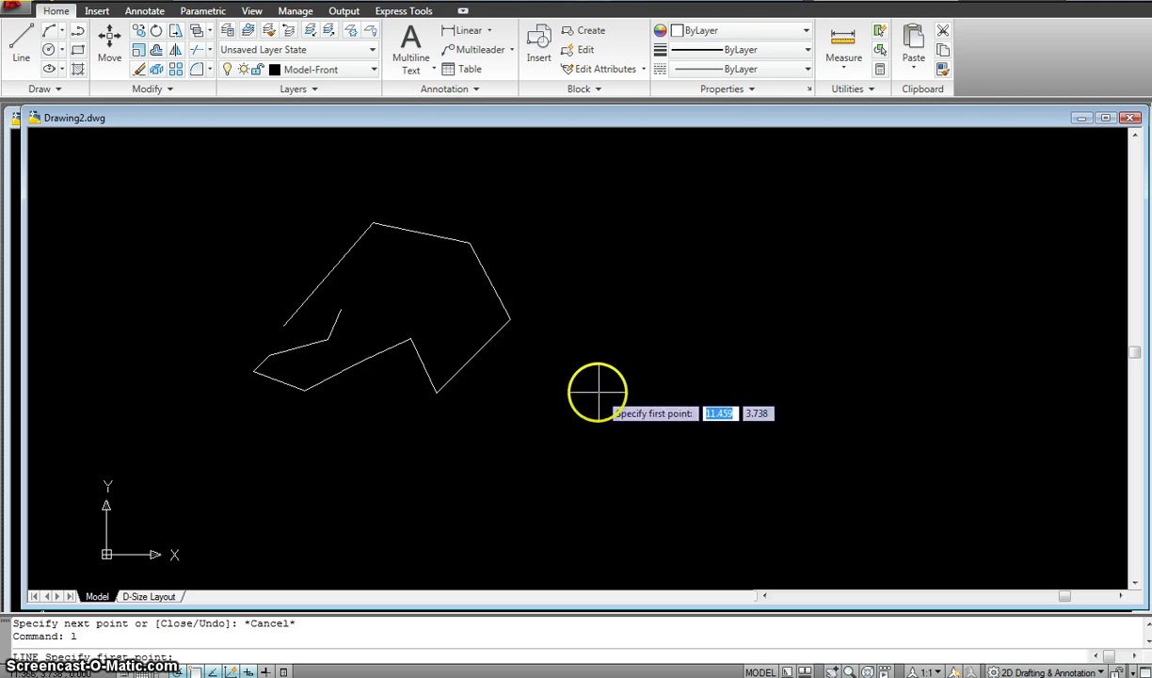
left_click(598, 392)
left_click(632, 313)
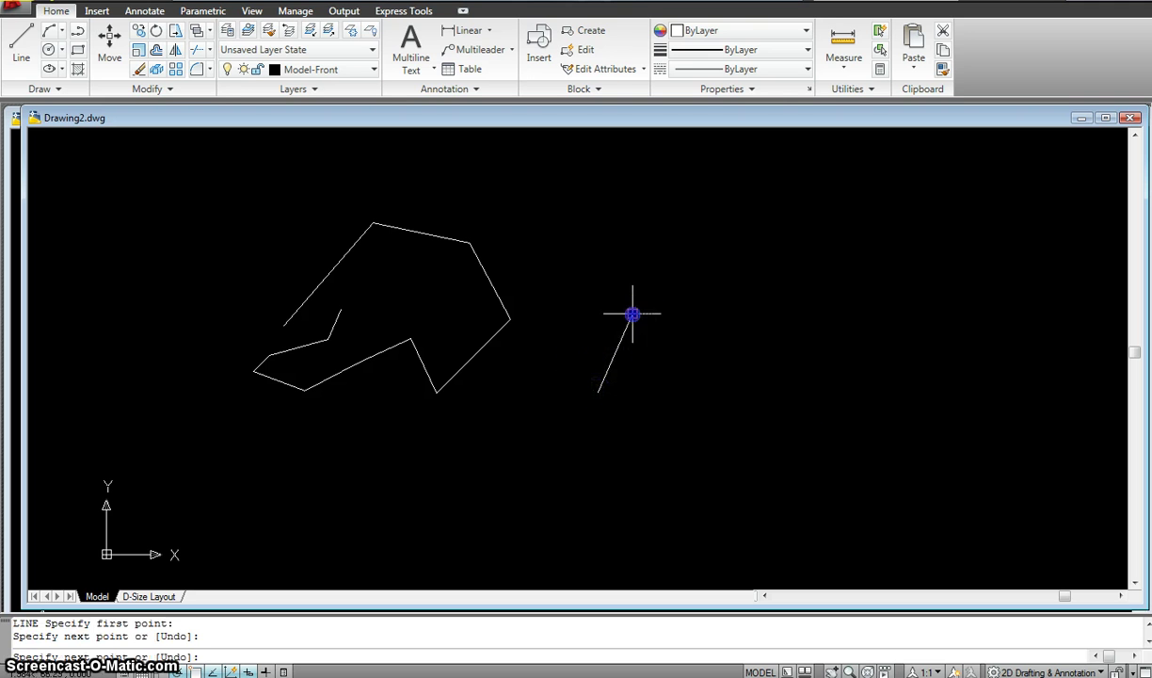
left_click(726, 303)
left_click(846, 438)
left_click(625, 519)
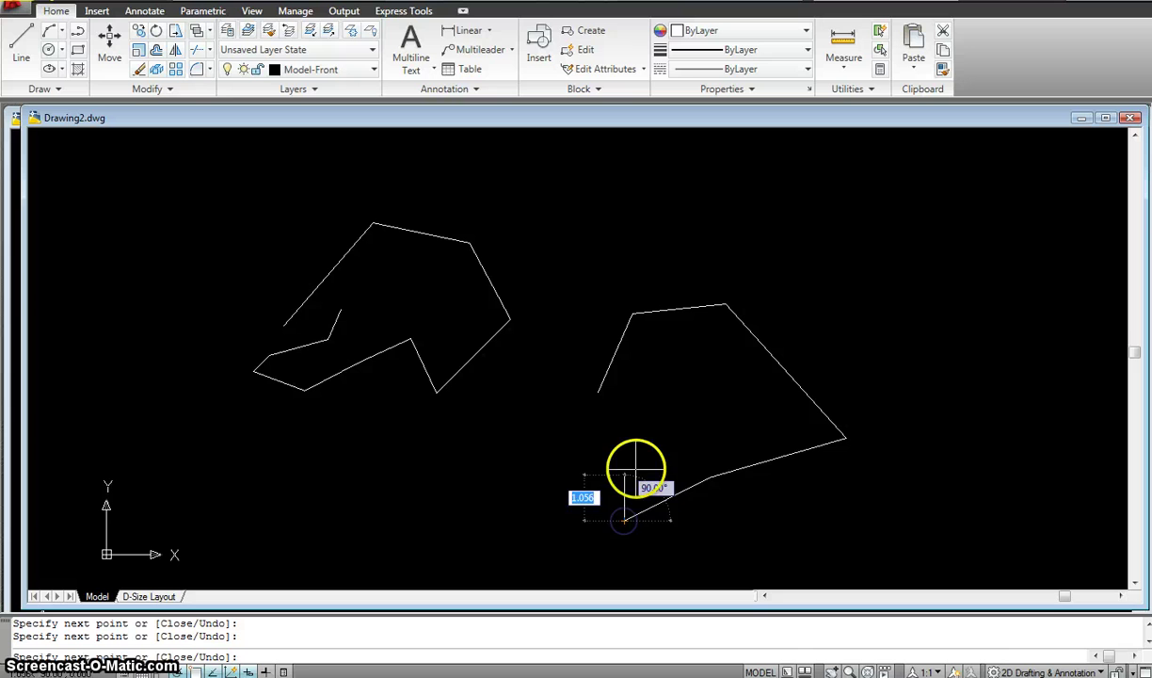
left_click(638, 465)
left_click(600, 455)
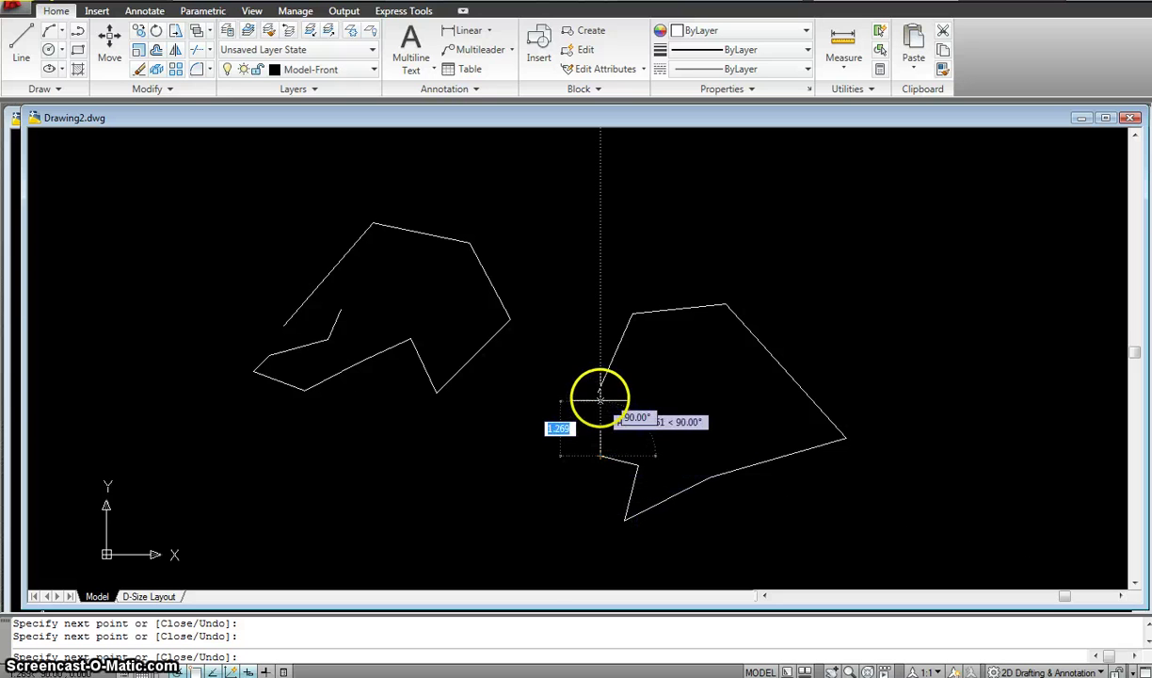
left_click(599, 393)
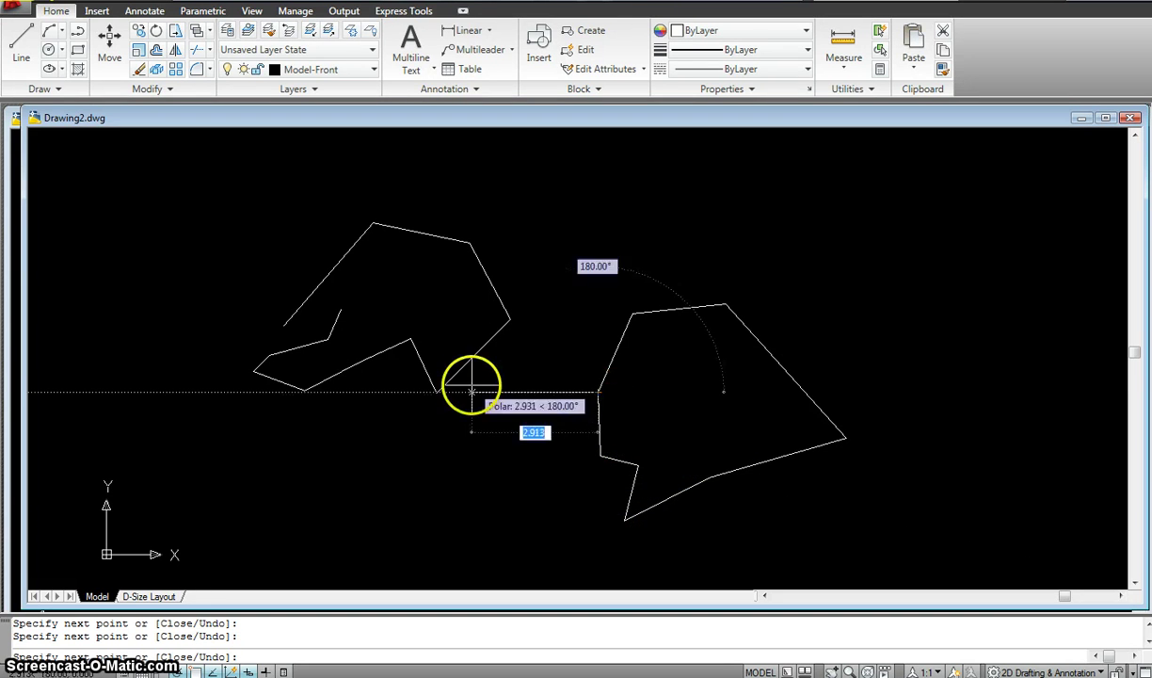
key("Escape")
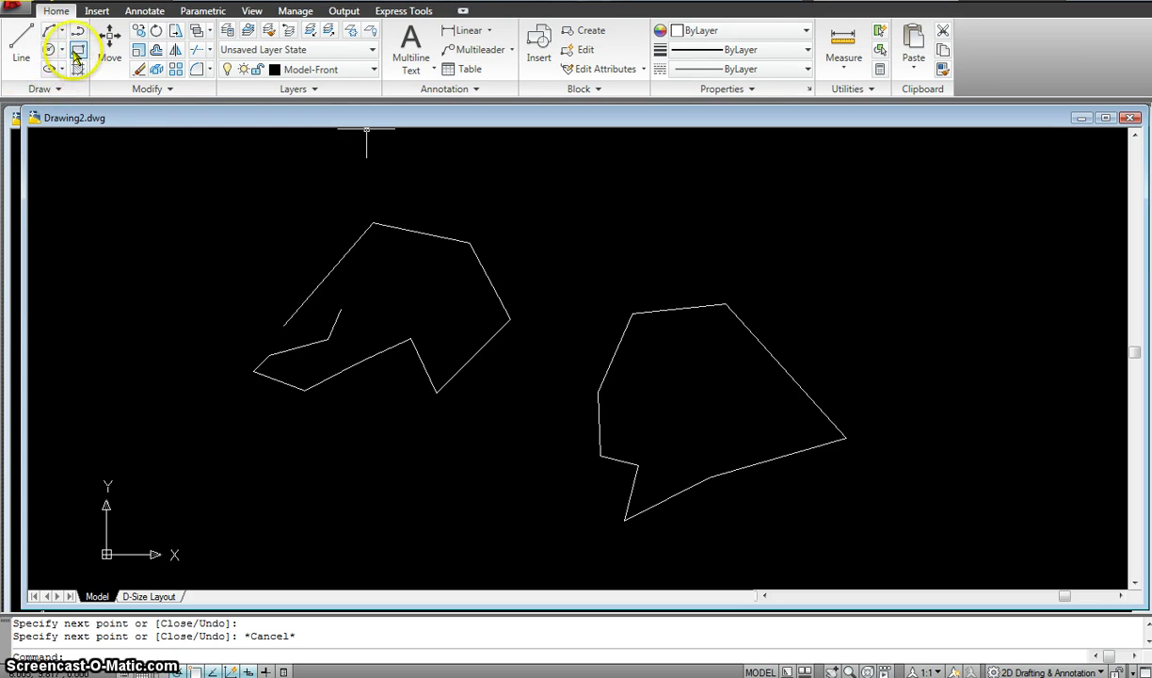
Draw a three-point arc, open at the bottom, at the far left of the drawing
left_click(27, 62)
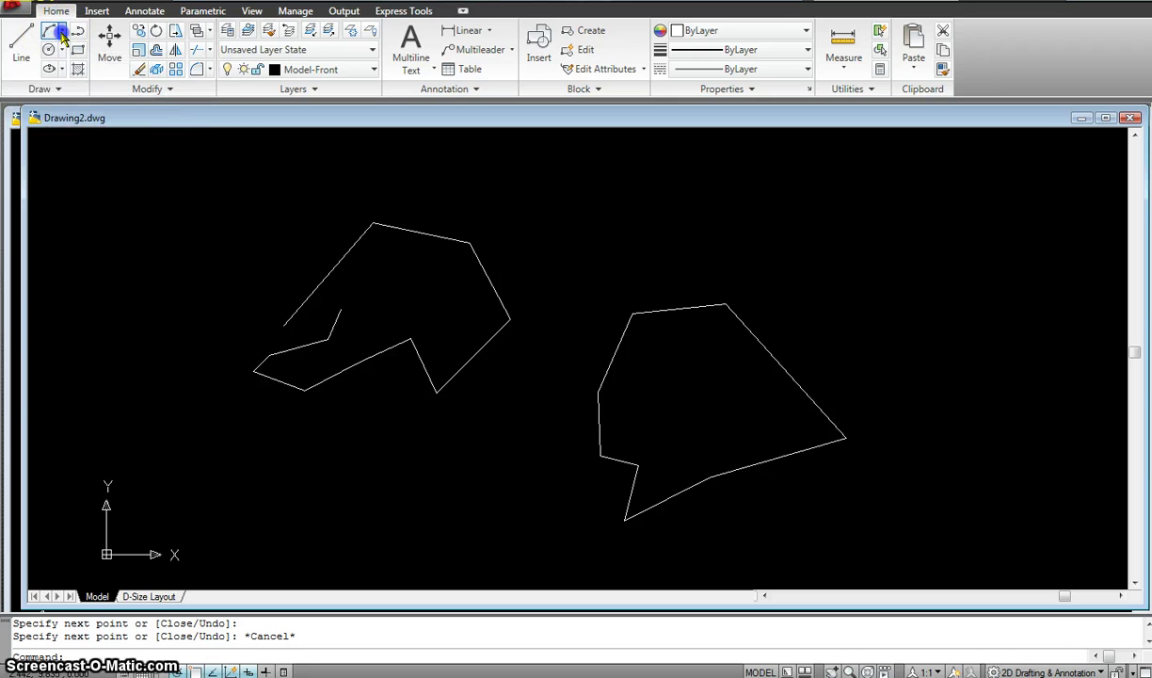
left_click(63, 36)
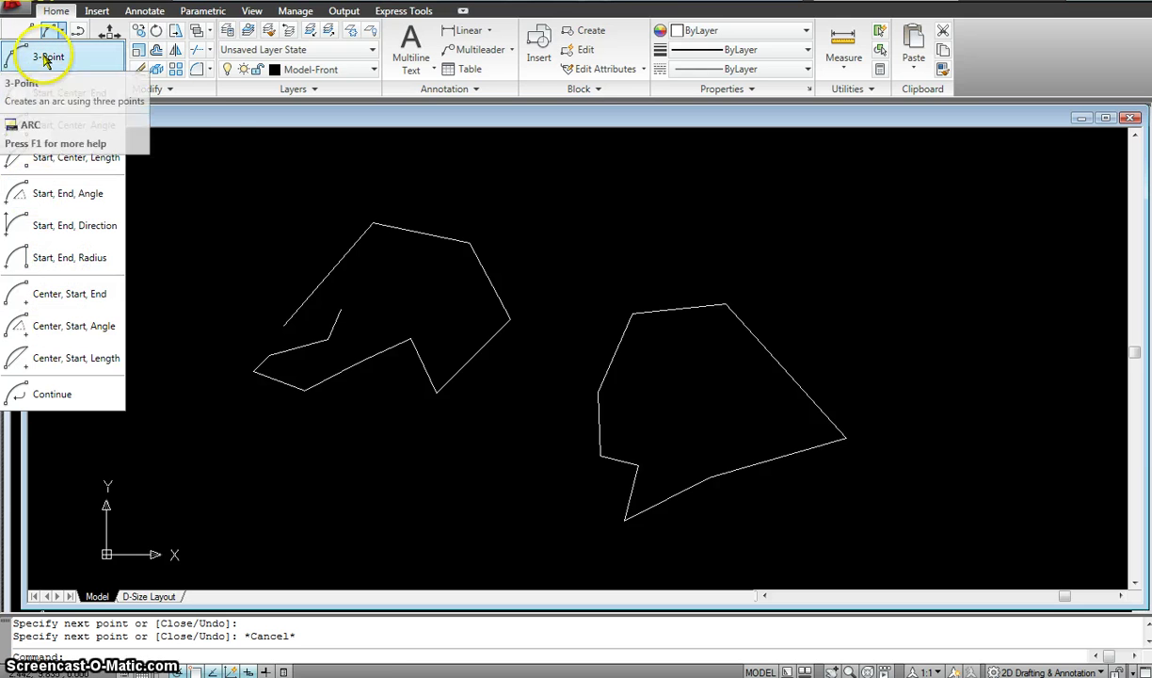
left_click(49, 57)
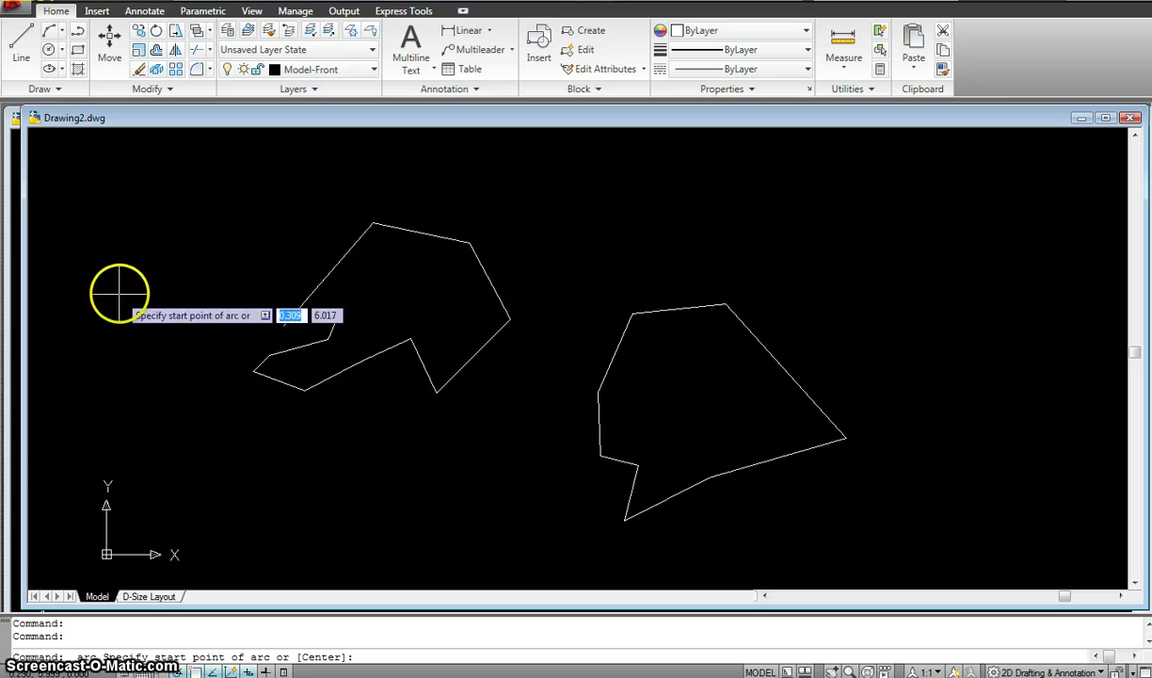
left_click(98, 319)
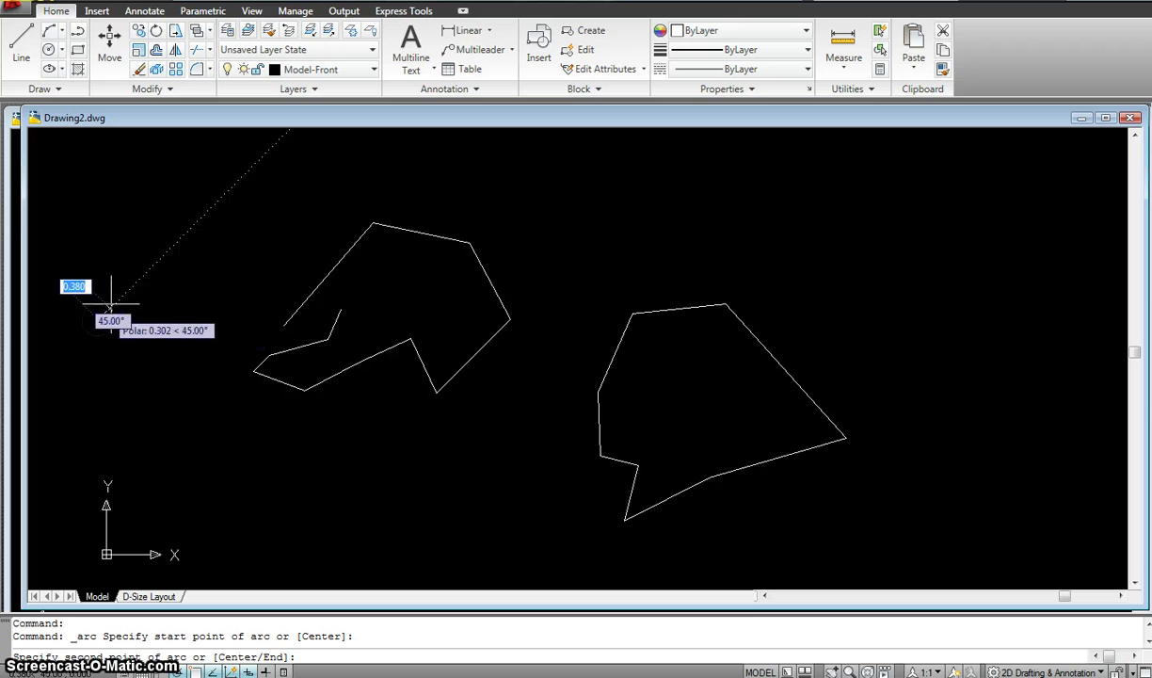
left_click(168, 250)
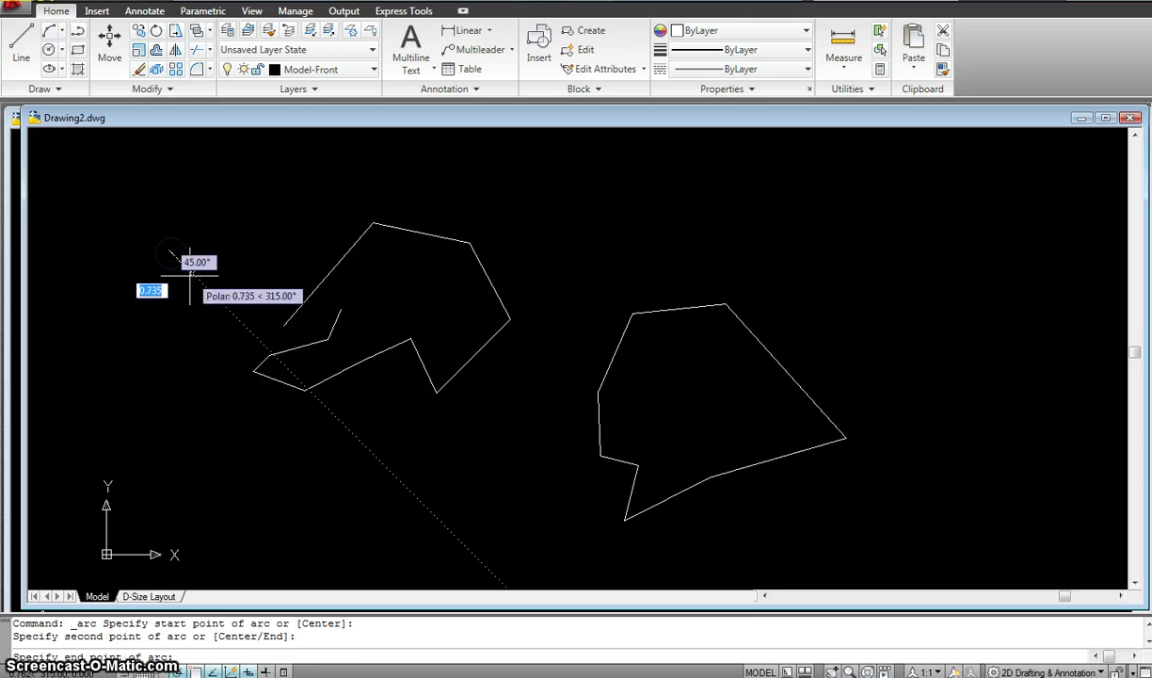
left_click(195, 309)
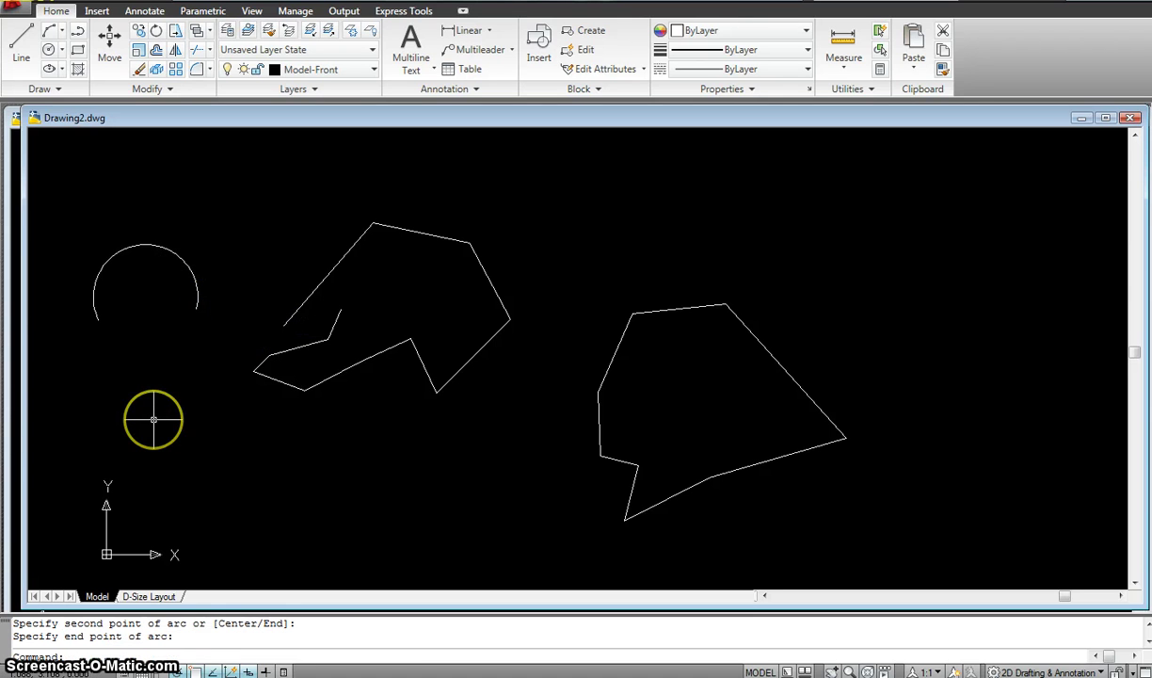
Draw a rectangle near the top with the REC command
type("re")
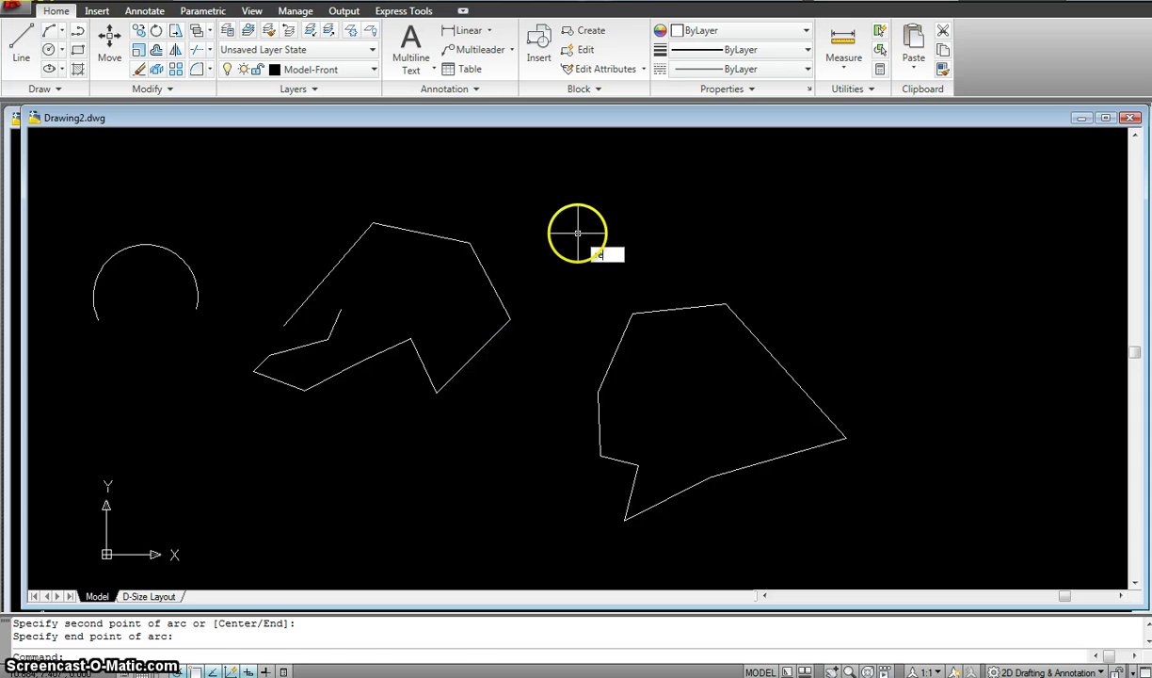
type("c")
key("Return")
left_click(568, 184)
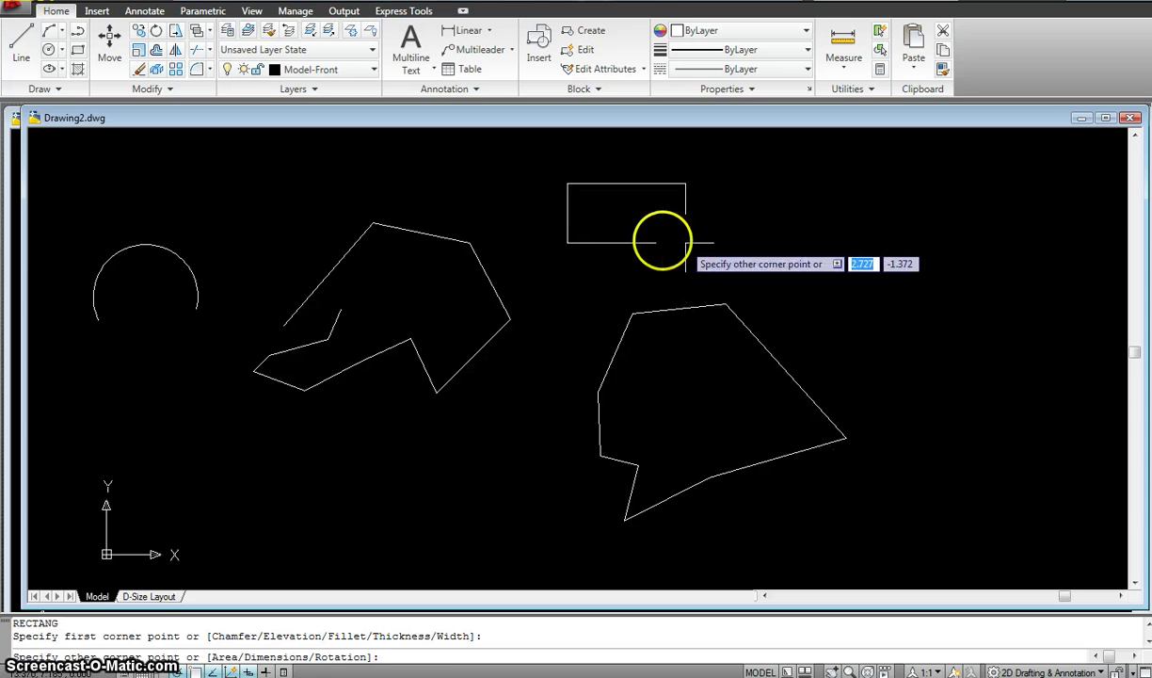
left_click(691, 244)
key("Escape")
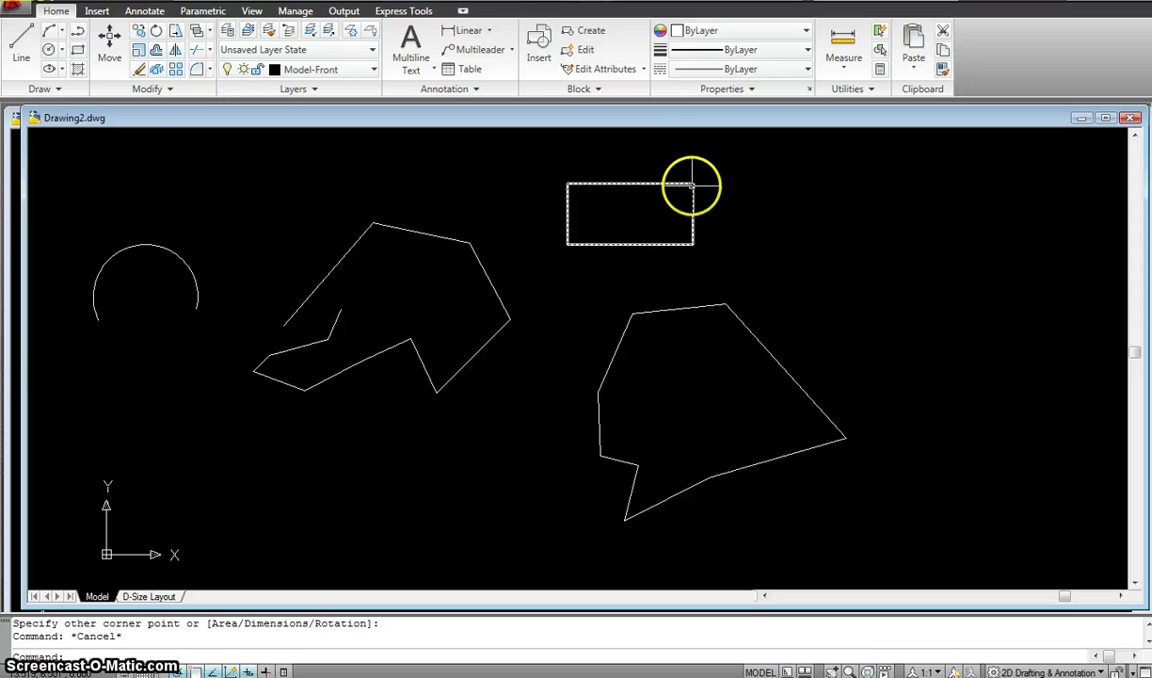
Cap the rectangle's right end with a three-point arc from top-right to bottom-right corner
left_click(55, 34)
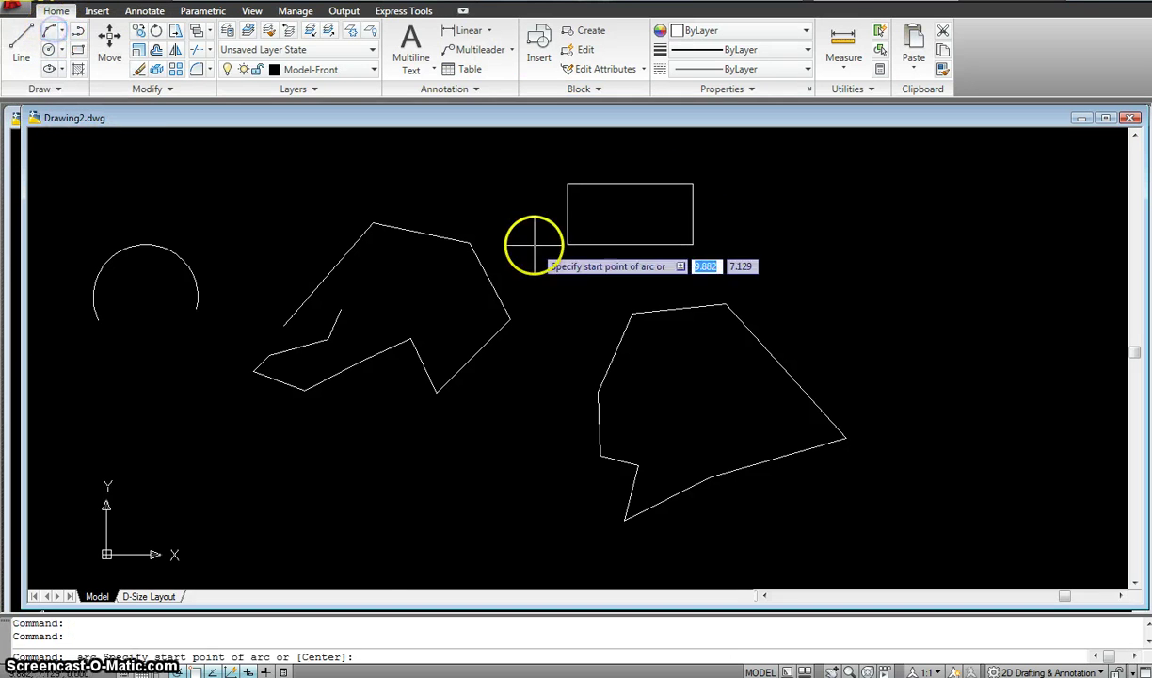
left_click(694, 183)
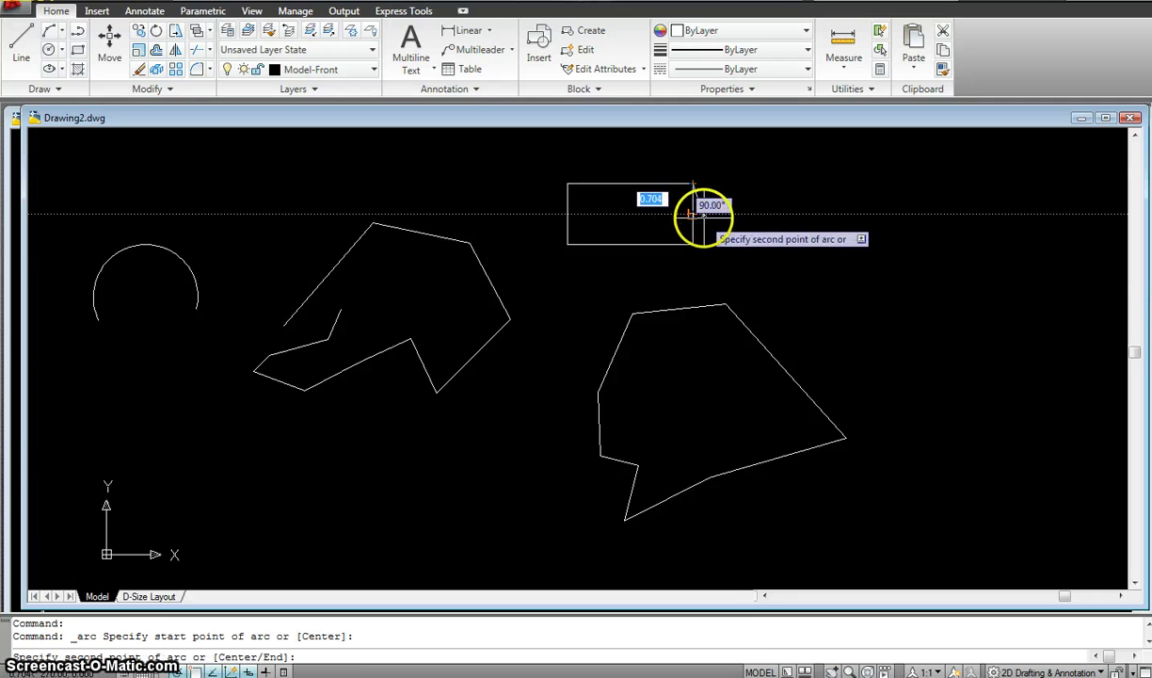
left_click(721, 214)
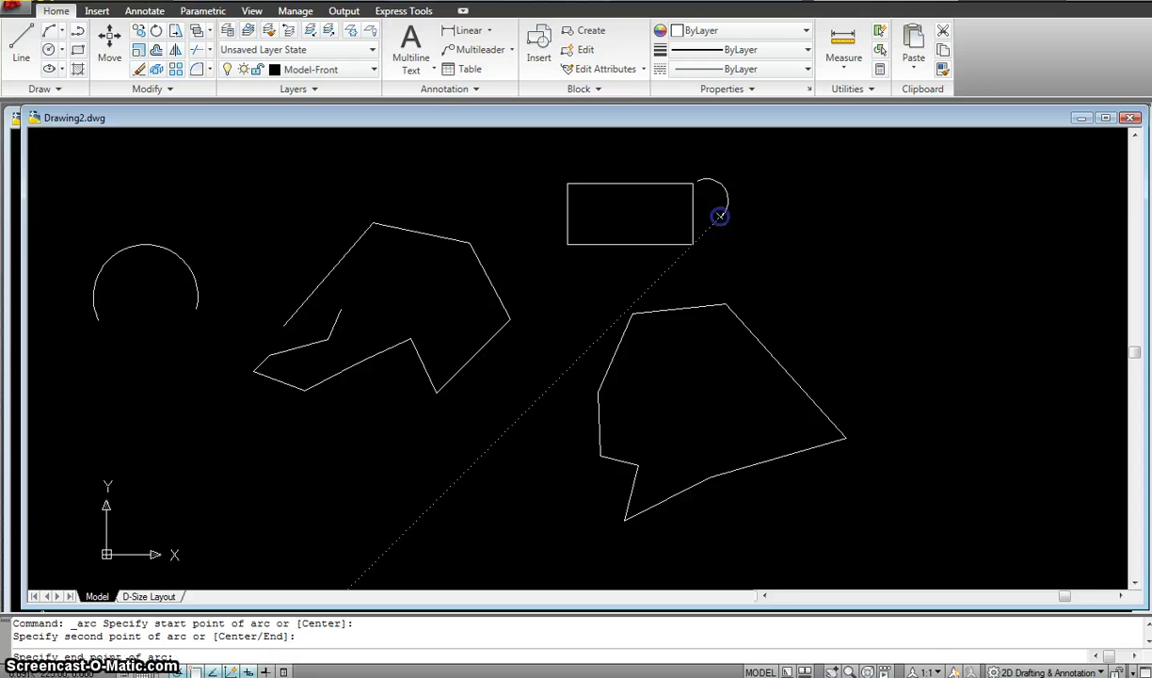
left_click(693, 245)
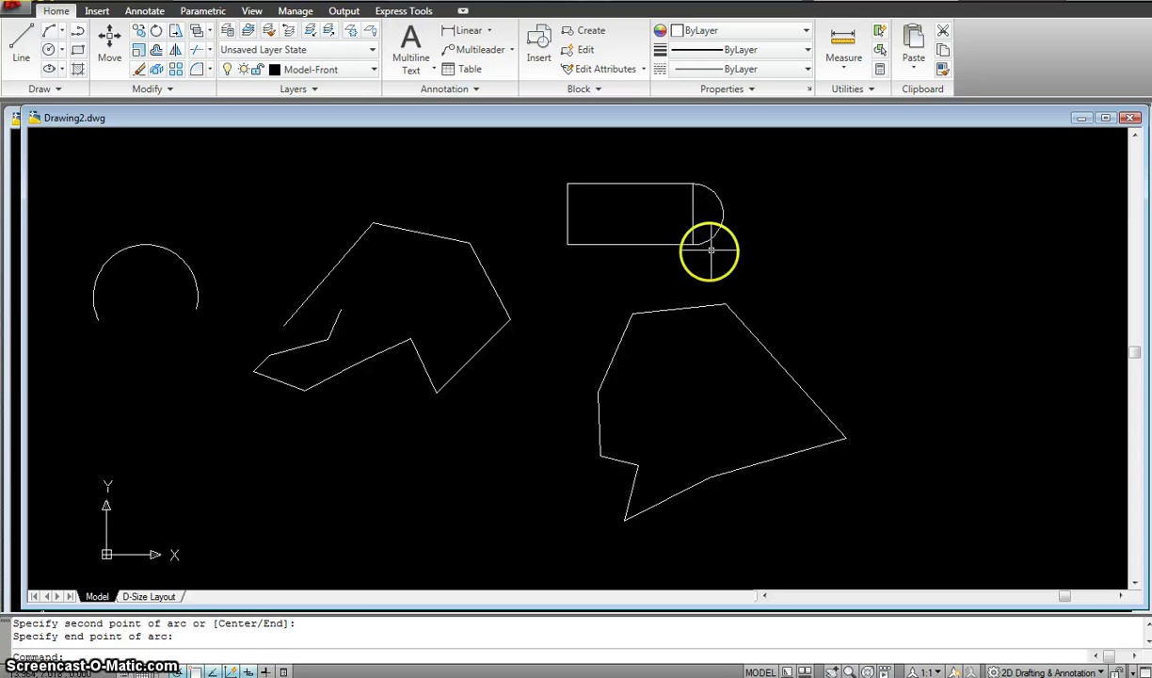
scroll(711, 250, "up", 3)
scroll(712, 214, "down", 2)
middle_click_drag(712, 214, 699, 215)
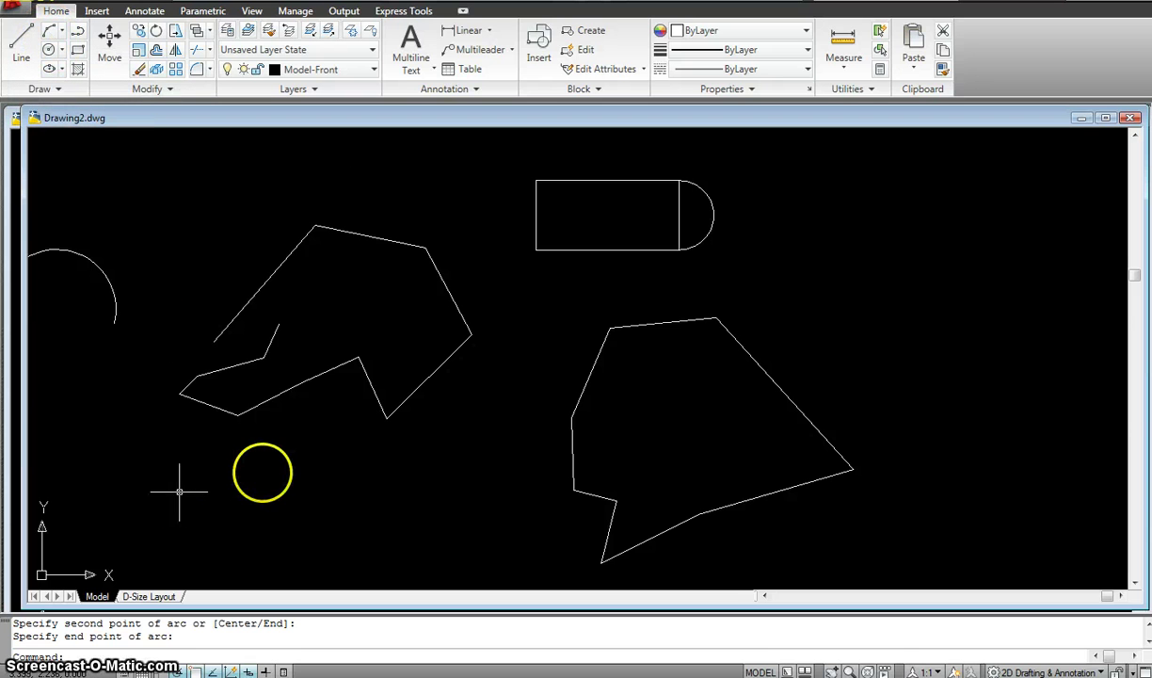
Draw a shallow downward-bowing arc below the left outline from start point, end point and value 2
key("Escape")
key("Escape")
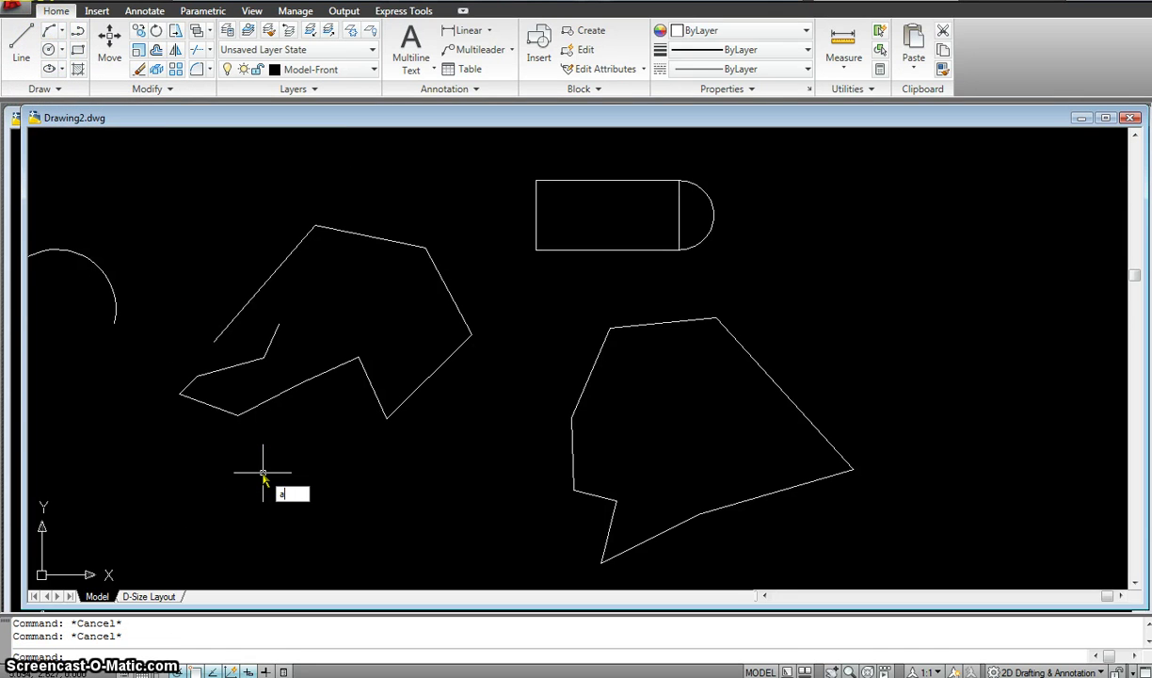
type("a")
key("Return")
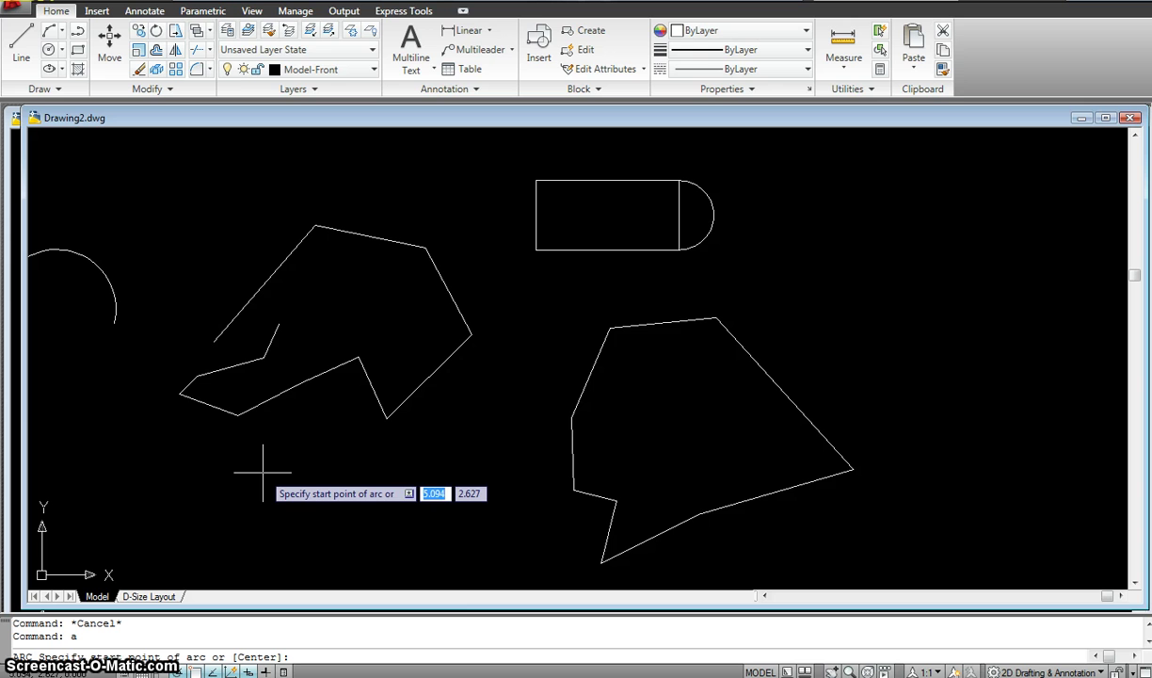
left_click(330, 505)
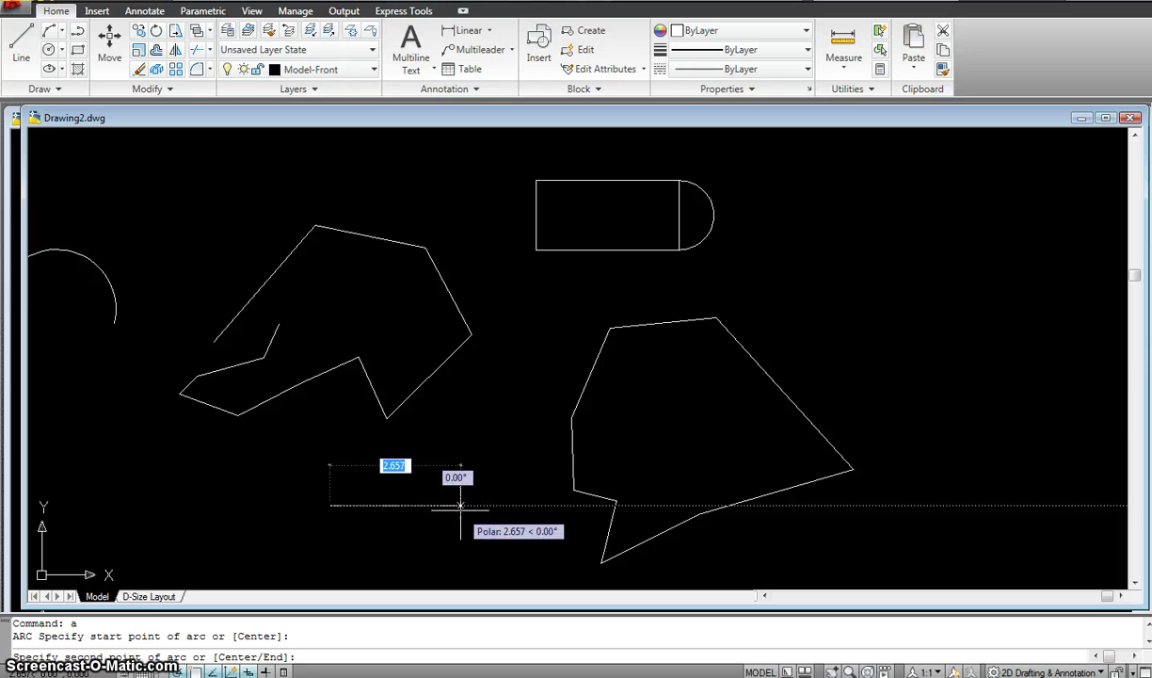
type("e")
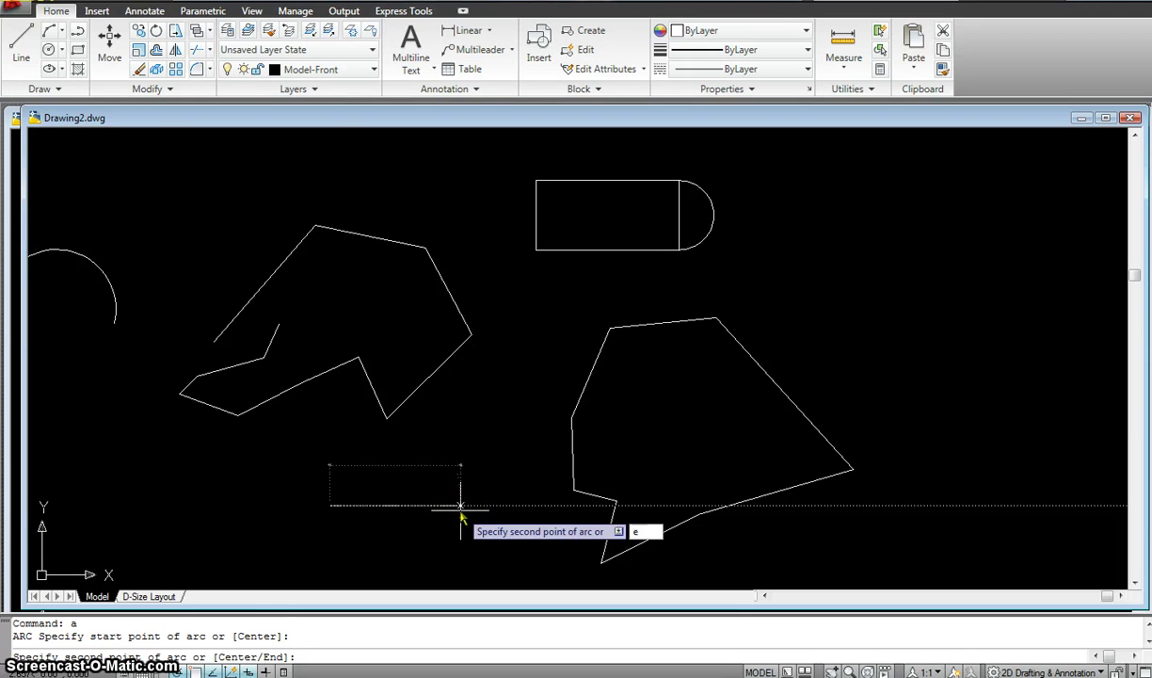
key("Return")
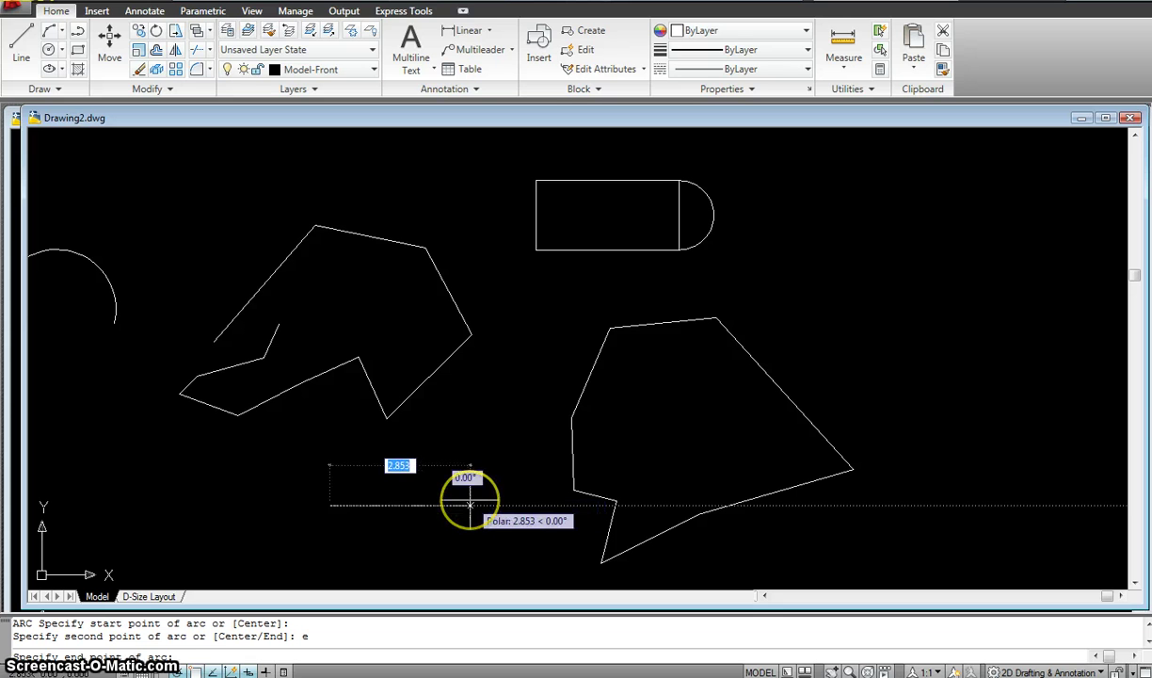
left_click(470, 505)
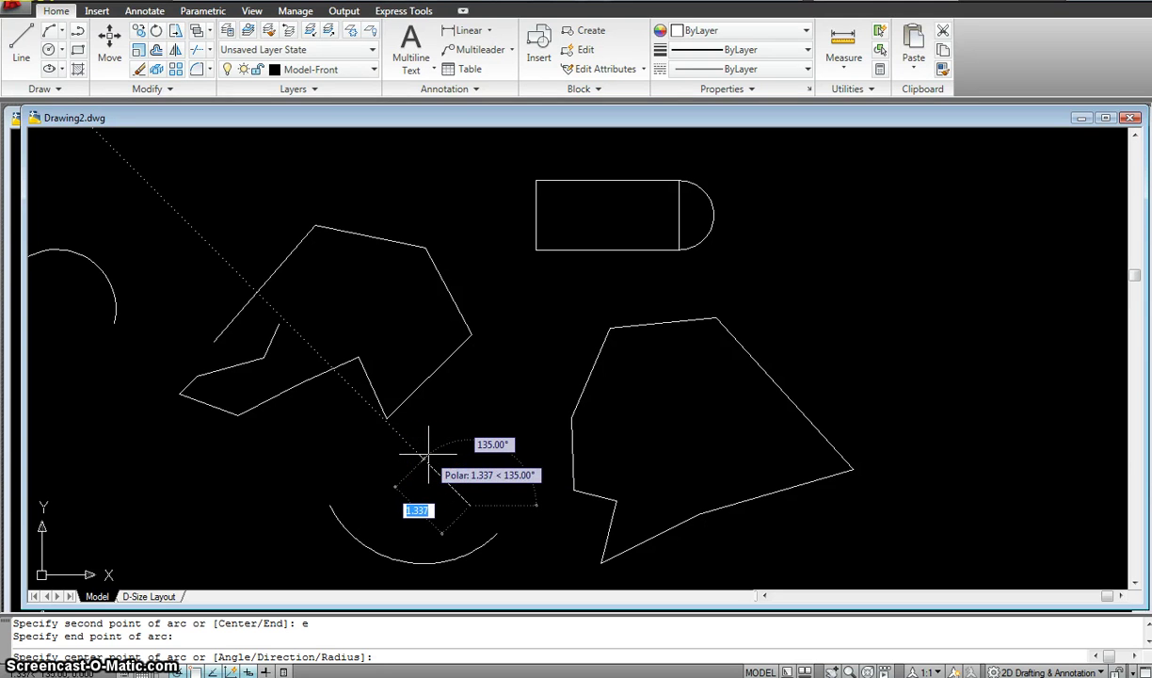
type("2")
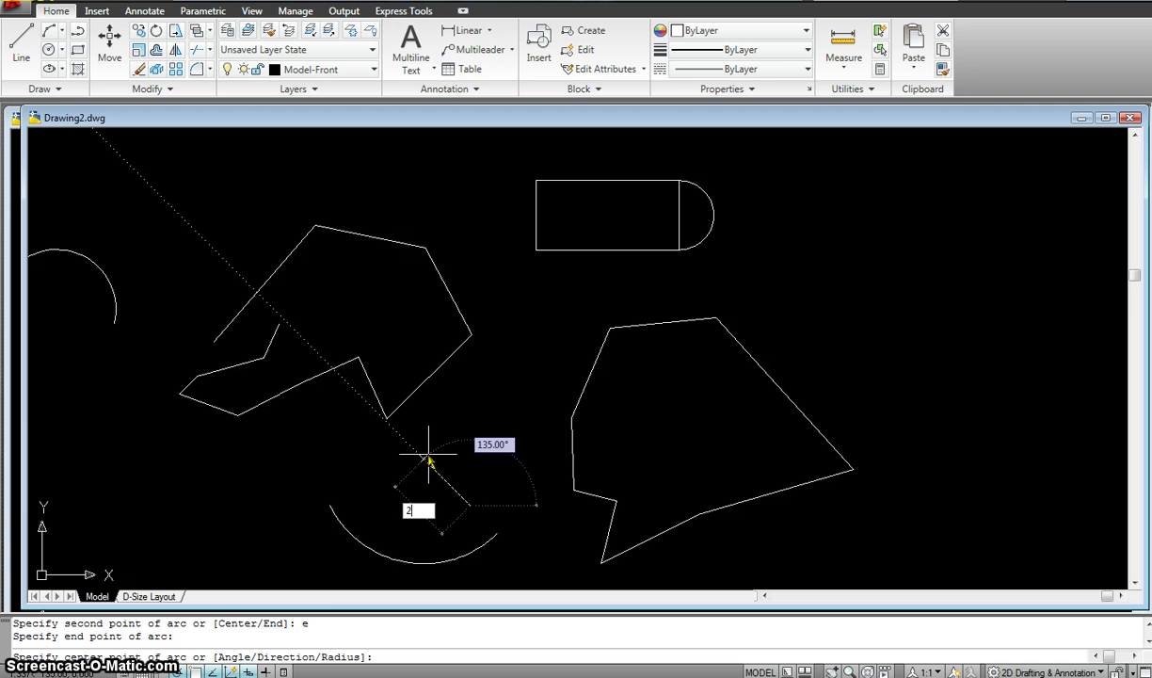
key("Return")
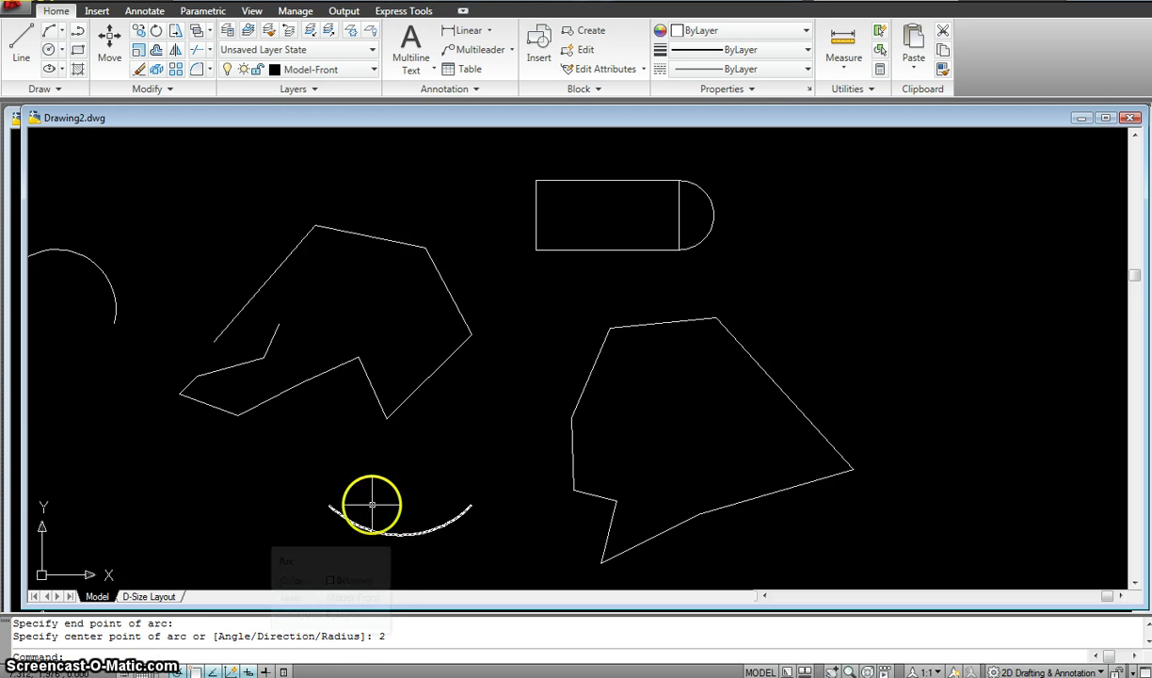
left_click(60, 30)
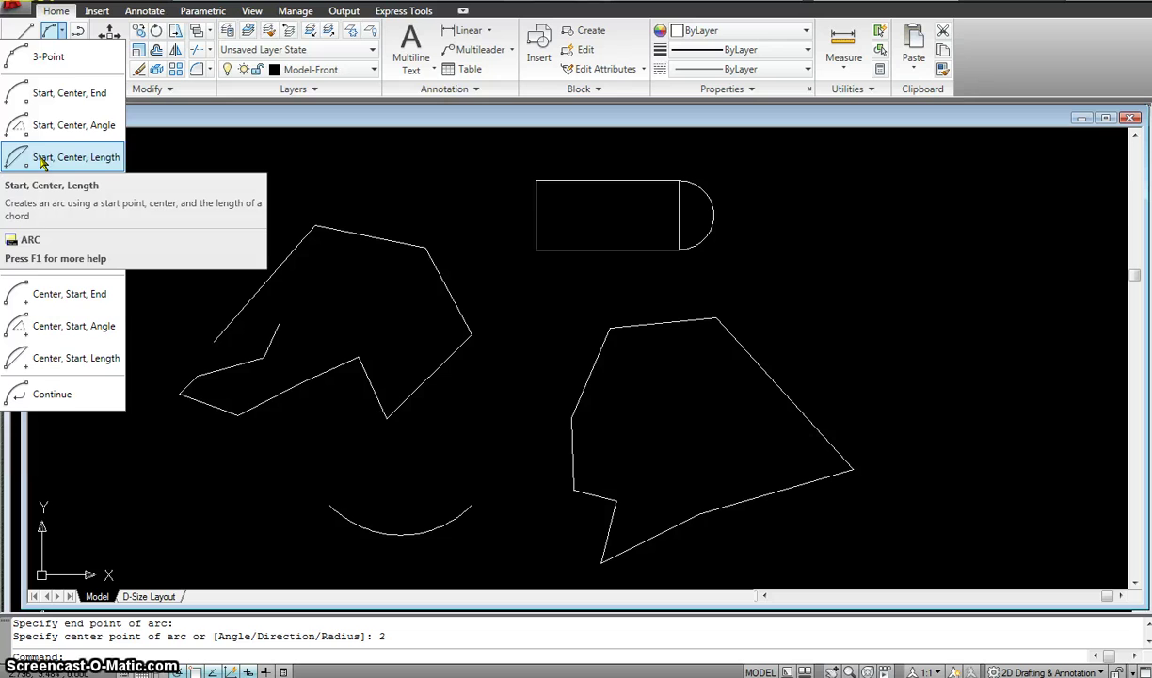
Draw a Start-Center-Length arc right of the right outline with chord length 2, then select it
left_click(42, 162)
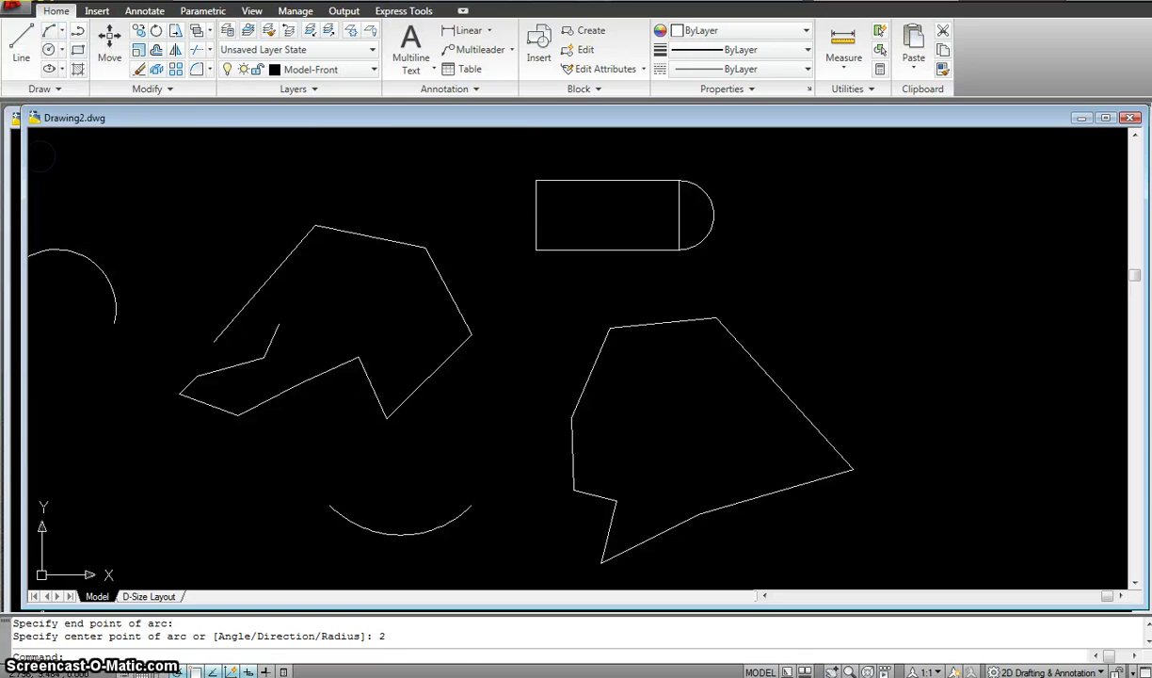
left_click(855, 300)
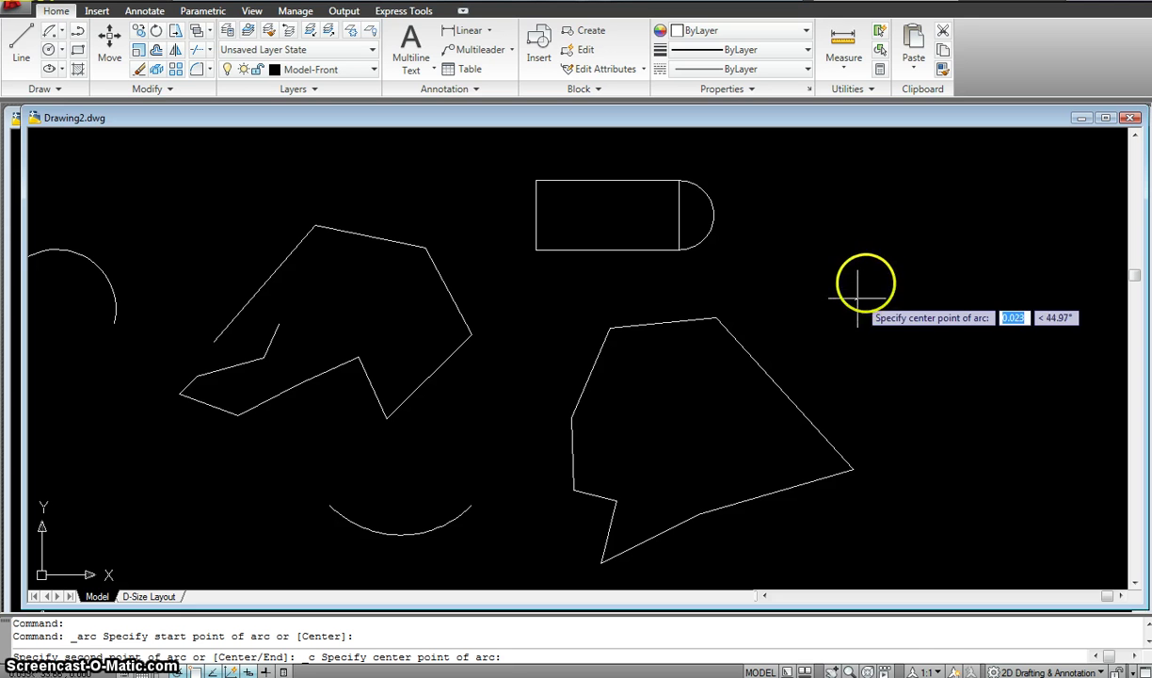
left_click(897, 244)
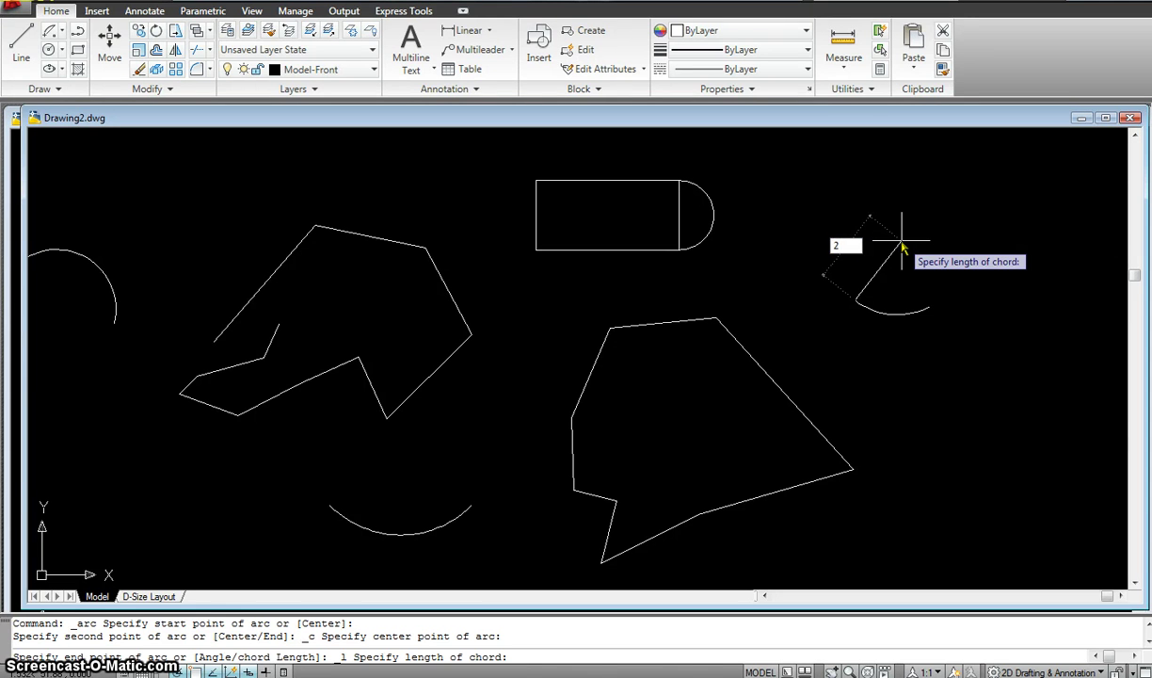
key("Return")
left_click(906, 334)
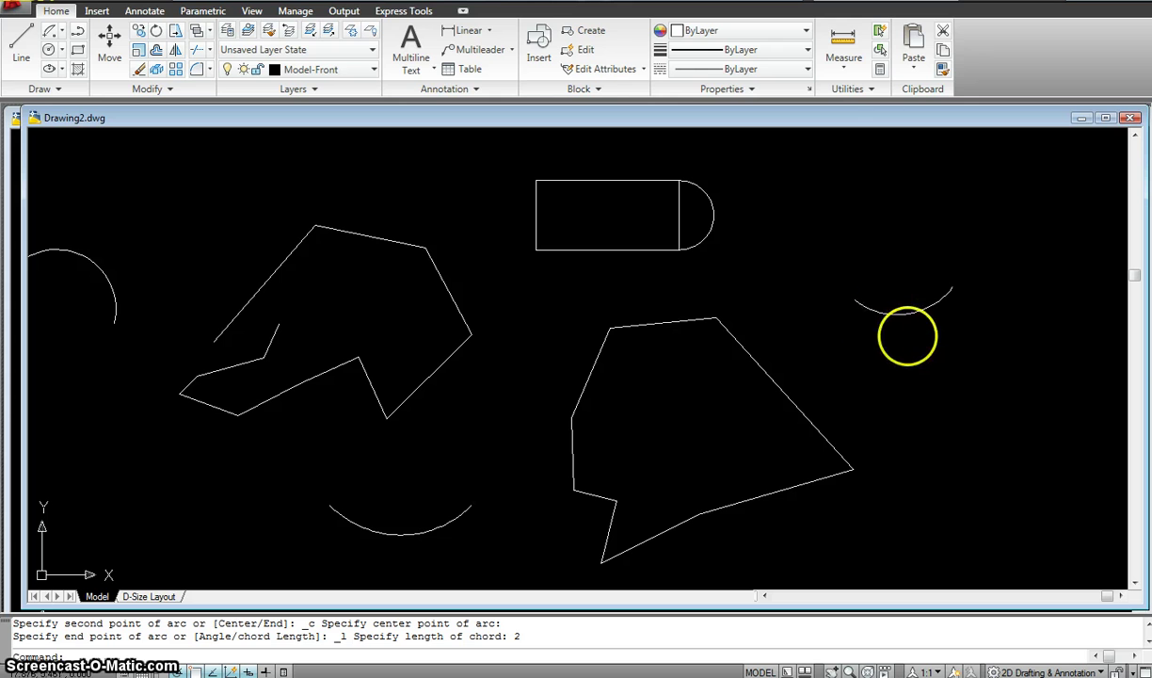
left_click(900, 311)
left_click(644, 383)
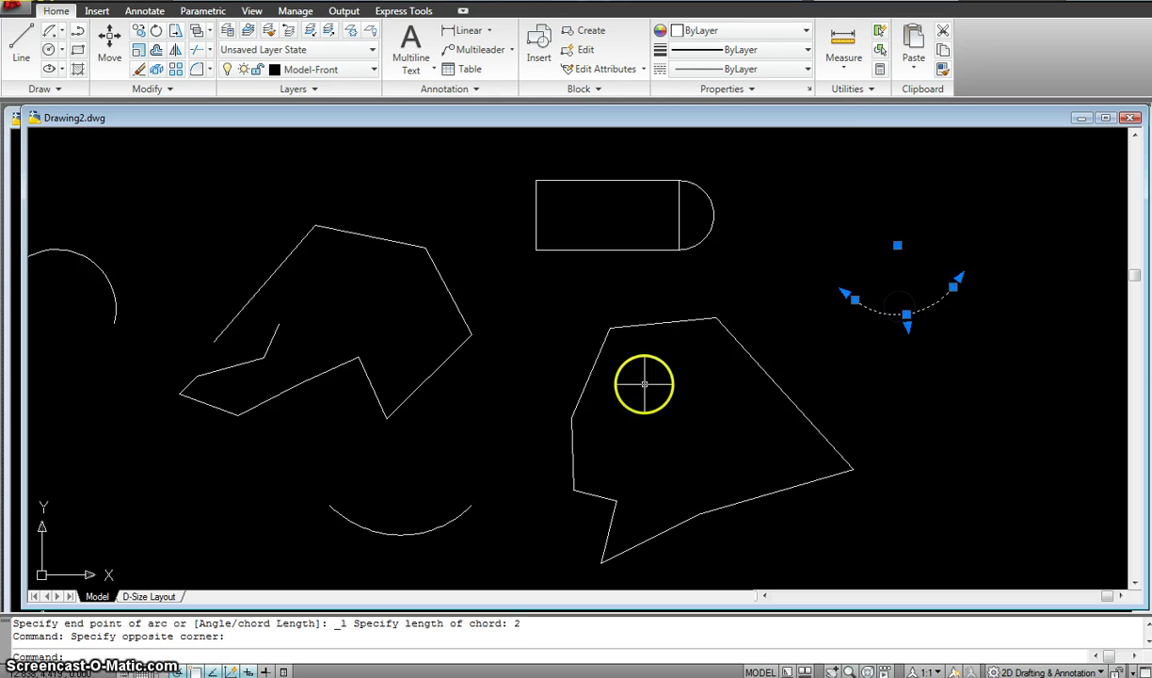
Draw a large Center-Radius circle overlapping the rectangle's rounded end
left_click(63, 33)
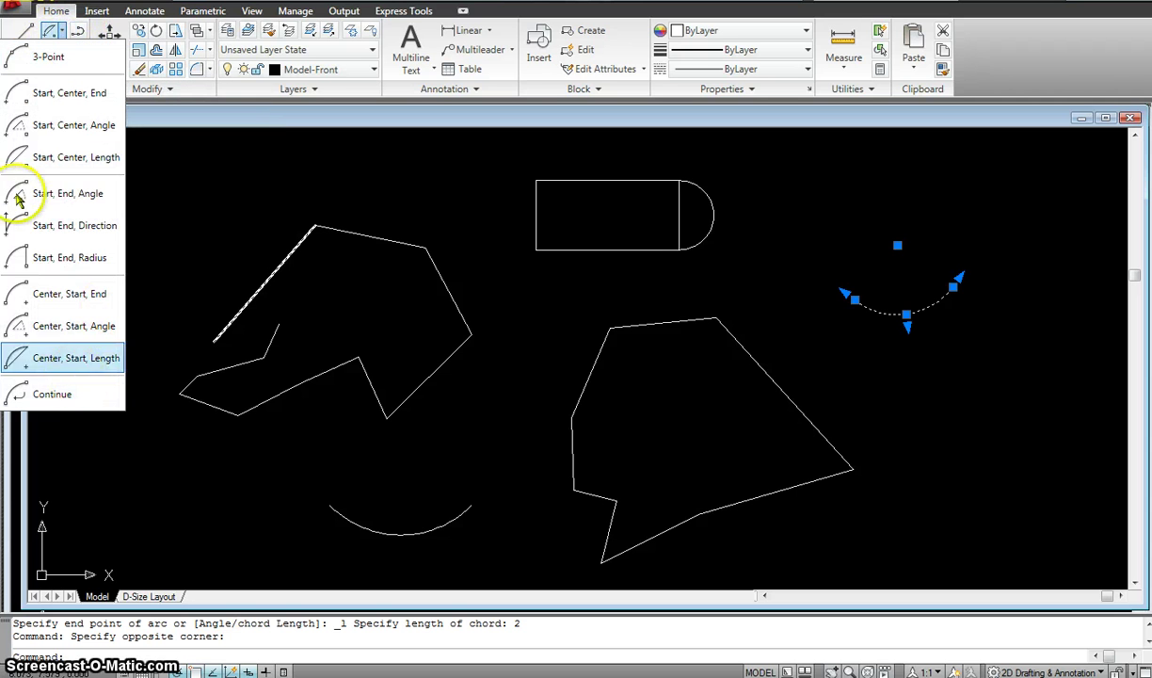
left_click(28, 57)
left_click(49, 40)
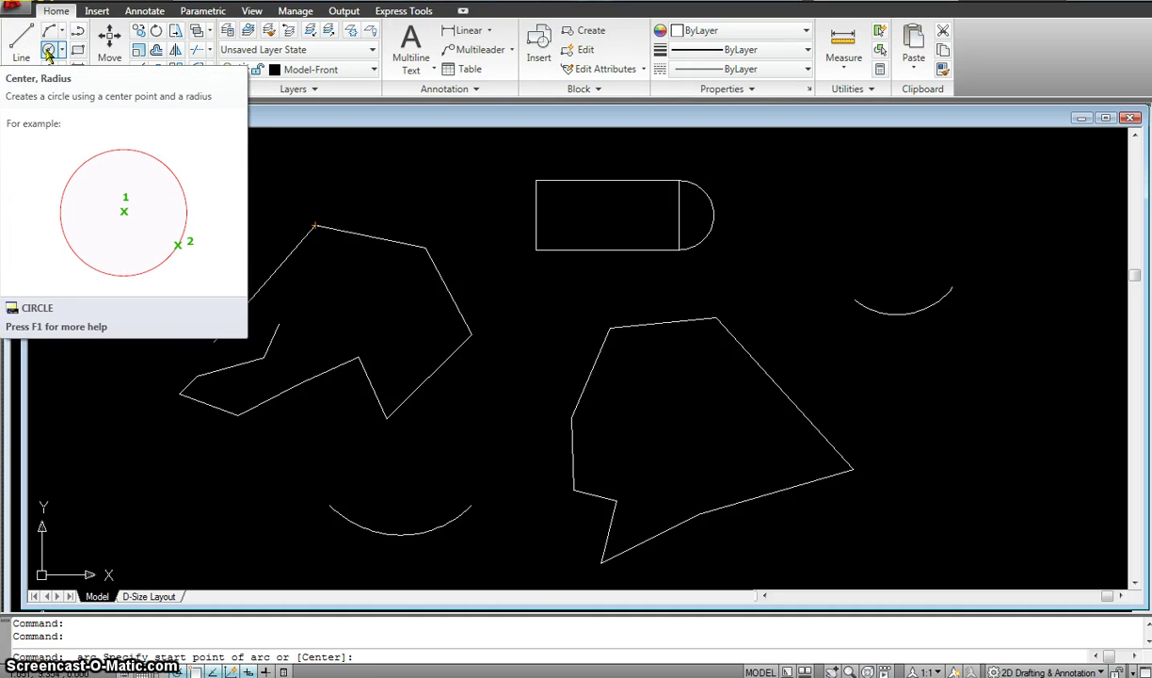
left_click(62, 54)
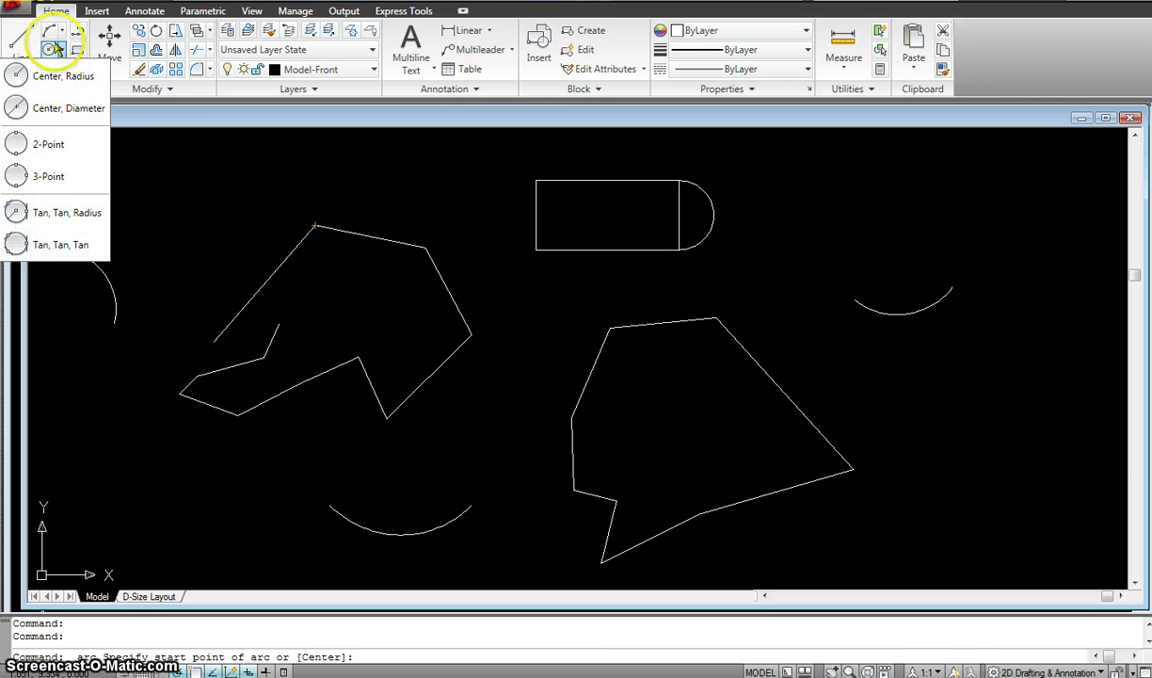
left_click(49, 51)
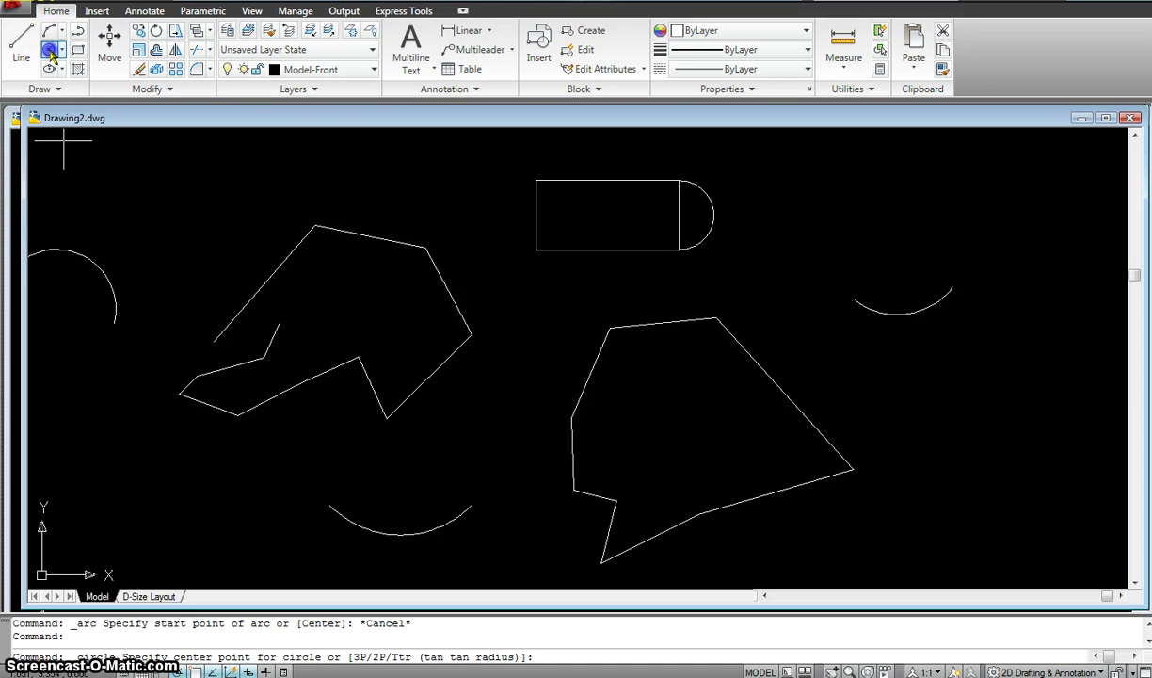
left_click(50, 53)
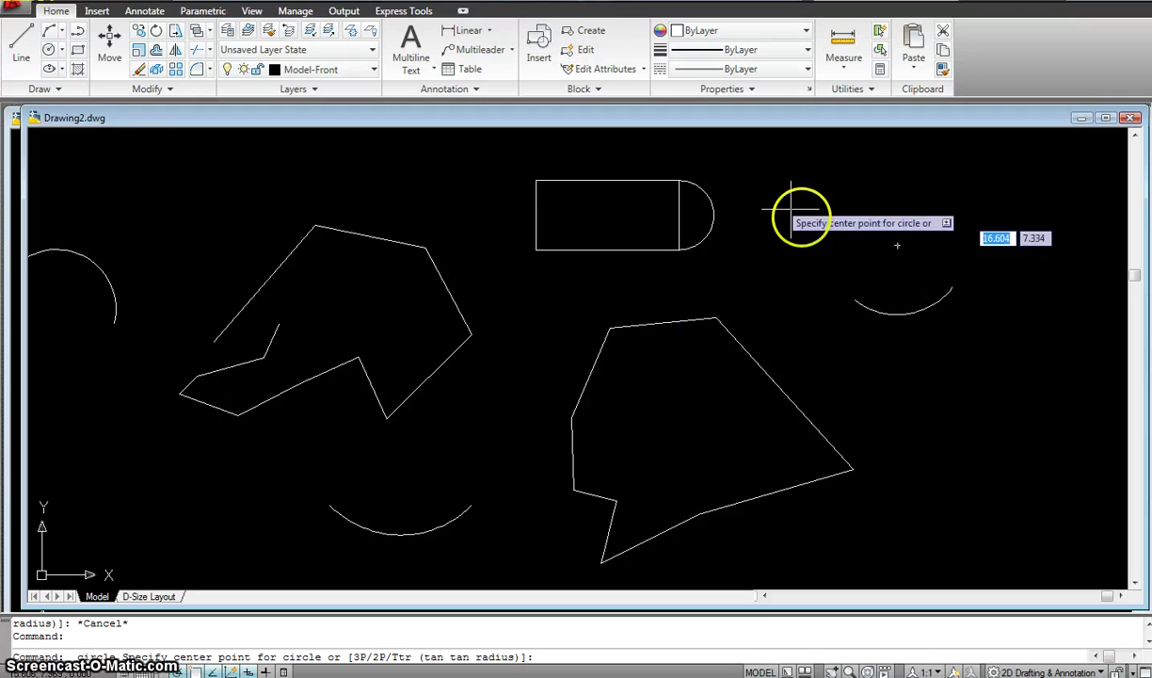
left_click(752, 198)
left_click(802, 251)
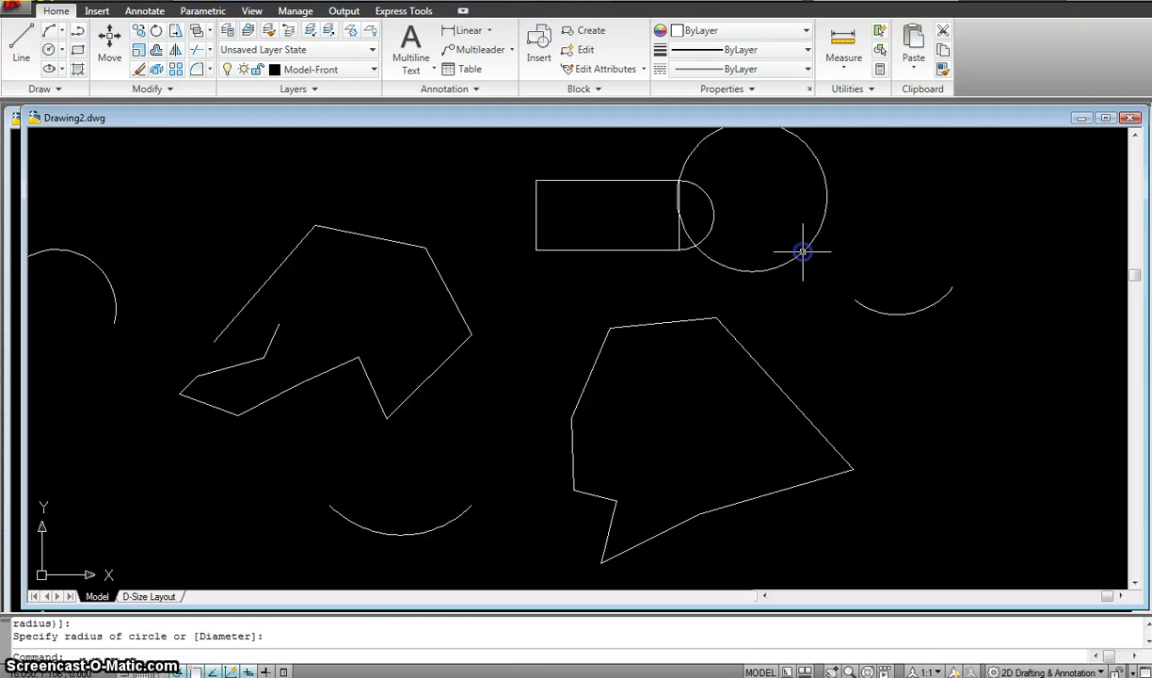
Add two smaller circles along the right side of the drawing
key("Return")
left_click(964, 415)
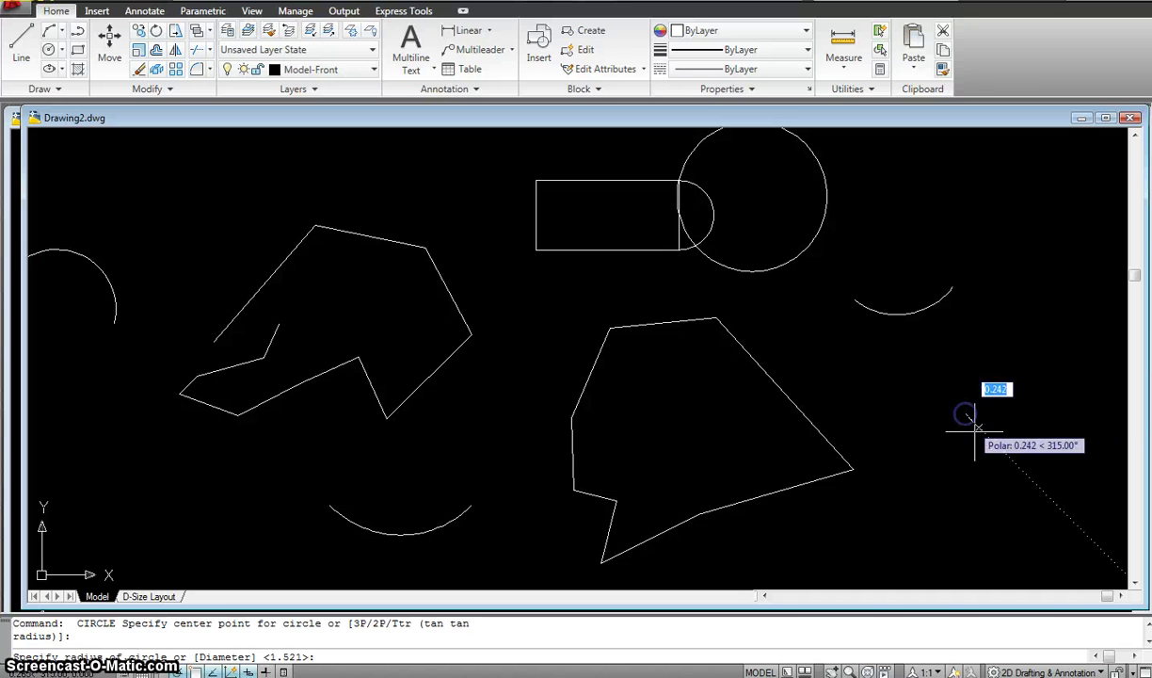
left_click(984, 456)
key("Return")
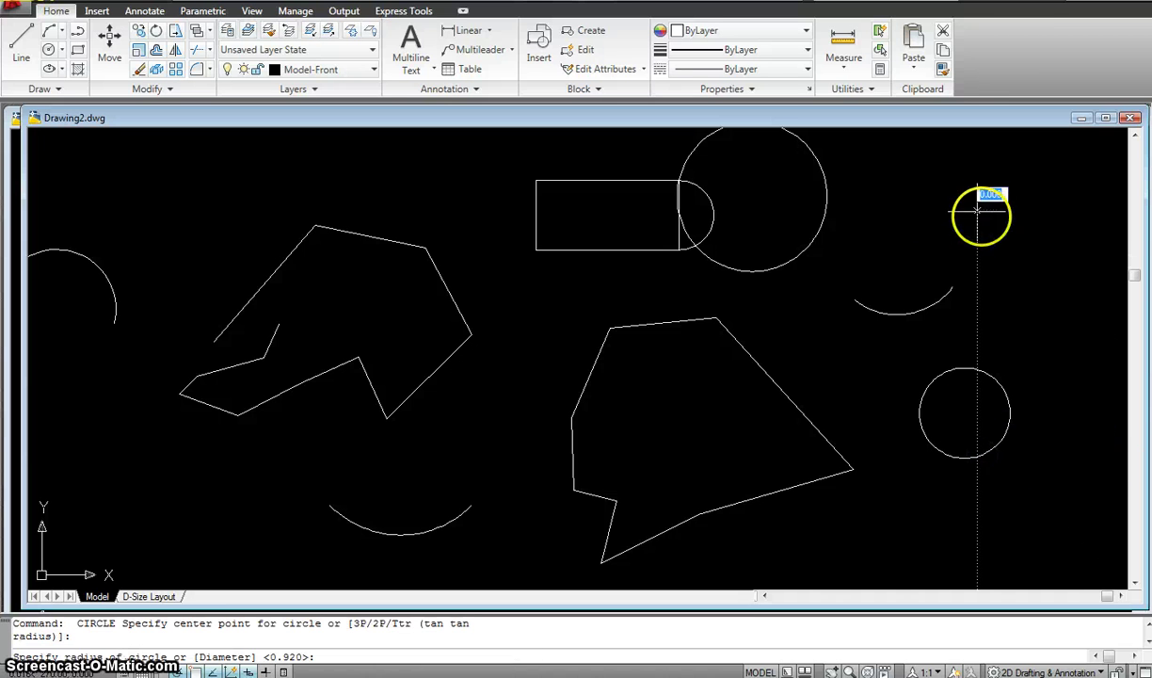
left_click(979, 213)
left_click(1004, 255)
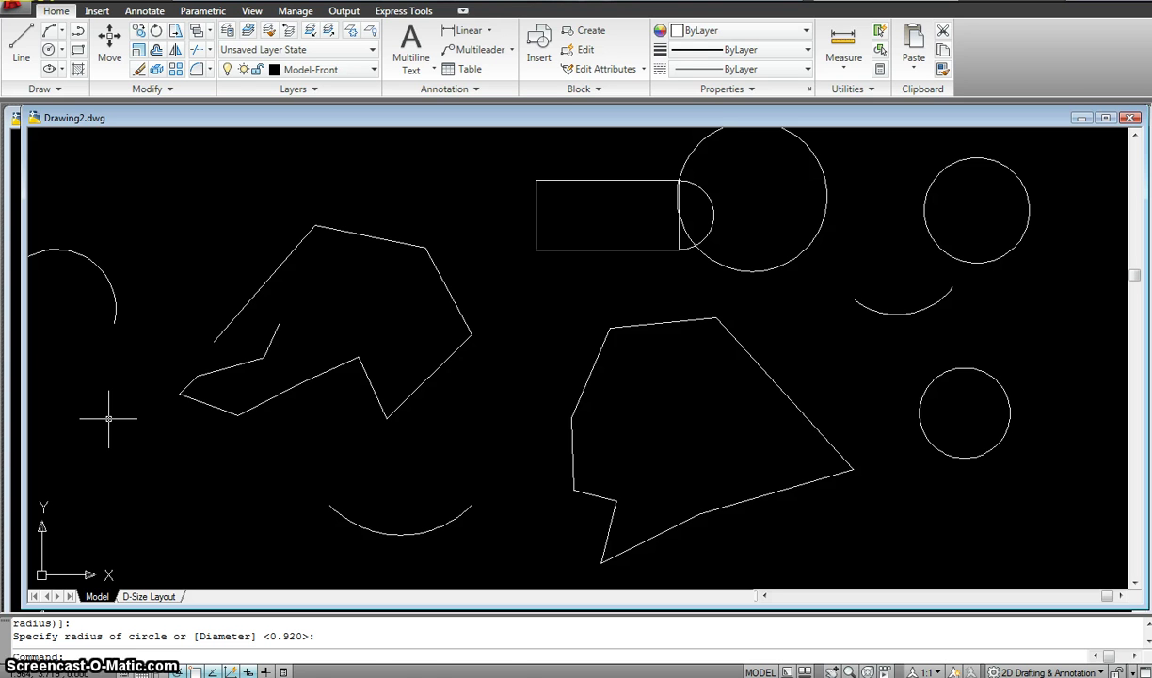
Draw a circle of diameter 3 at the lower left beside the first outline
key("Return")
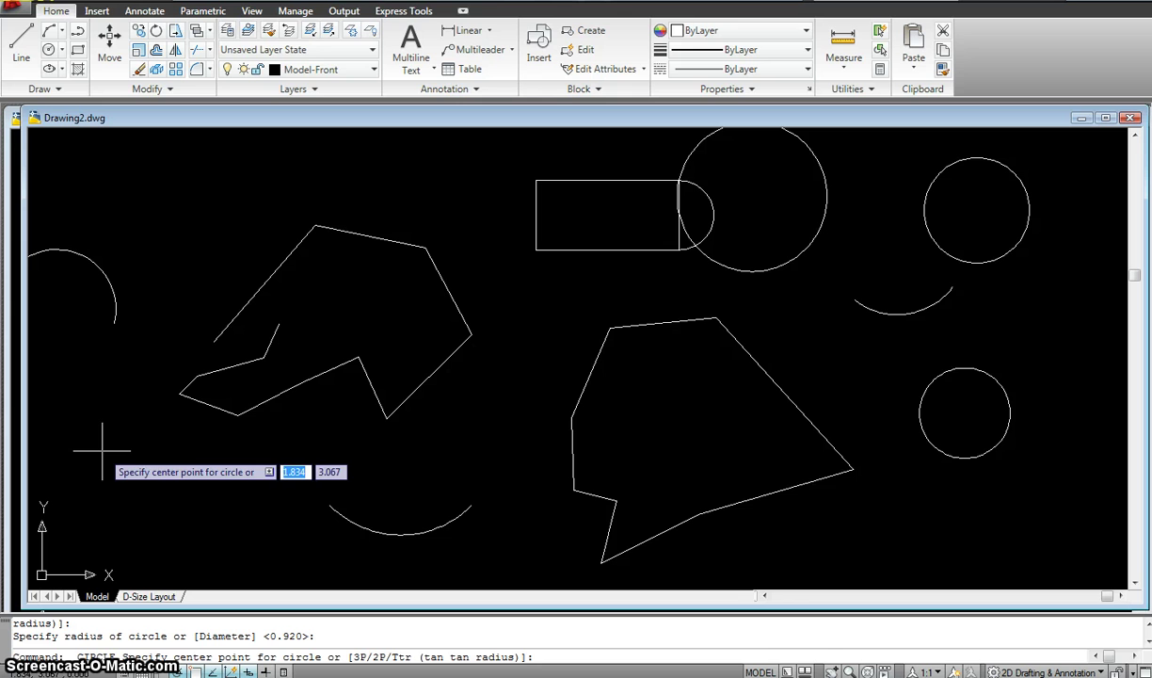
left_click(102, 451)
left_click_drag(115, 464, 144, 462)
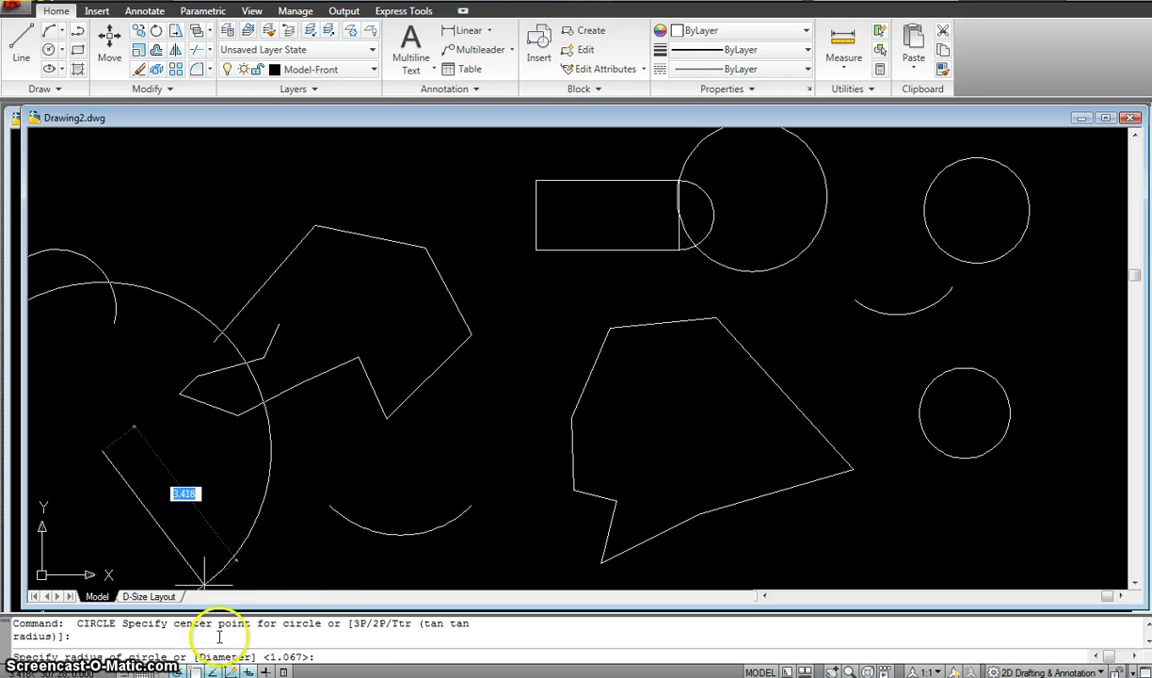
left_click(161, 465)
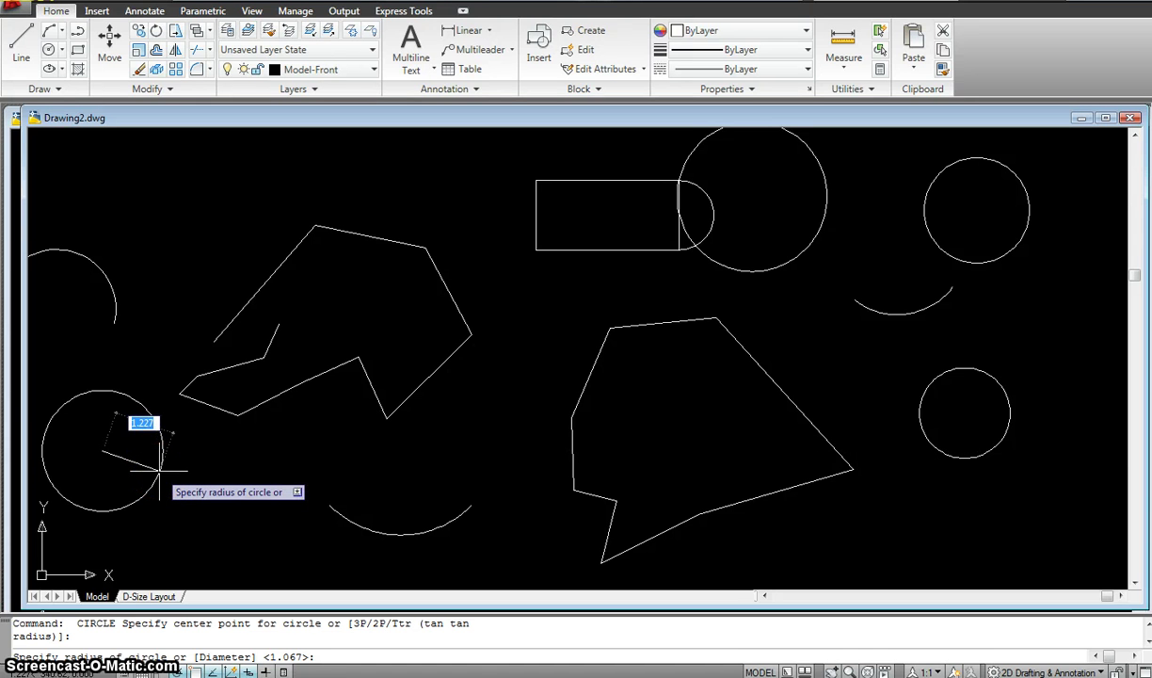
type("d")
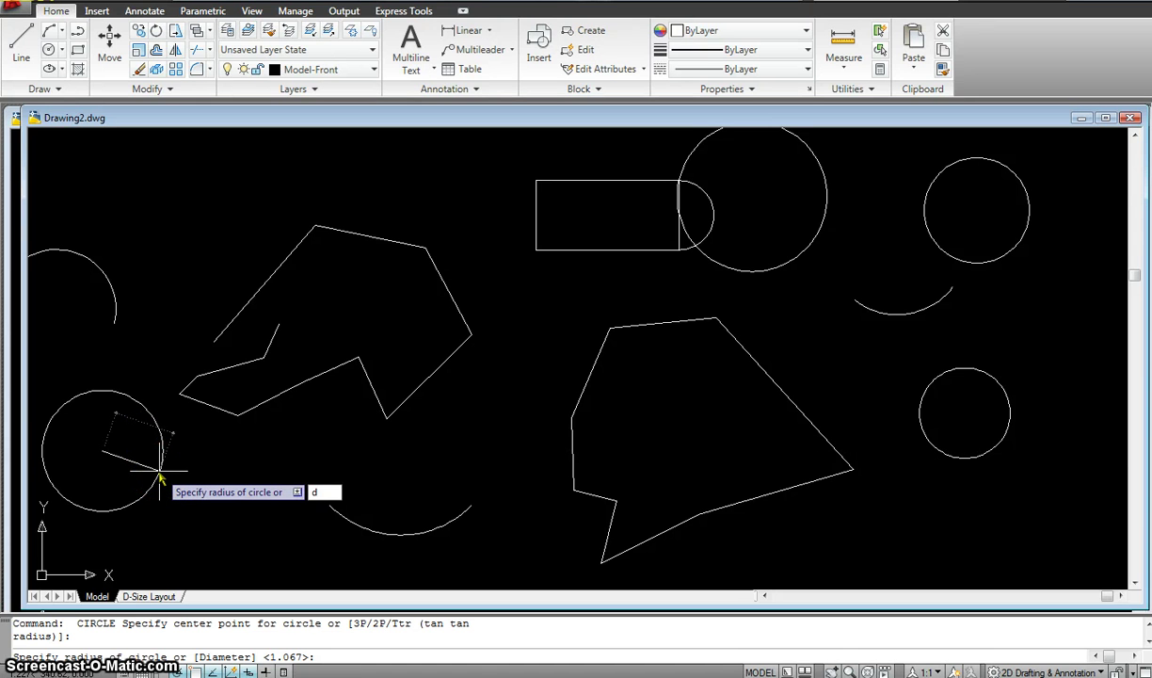
key("Return")
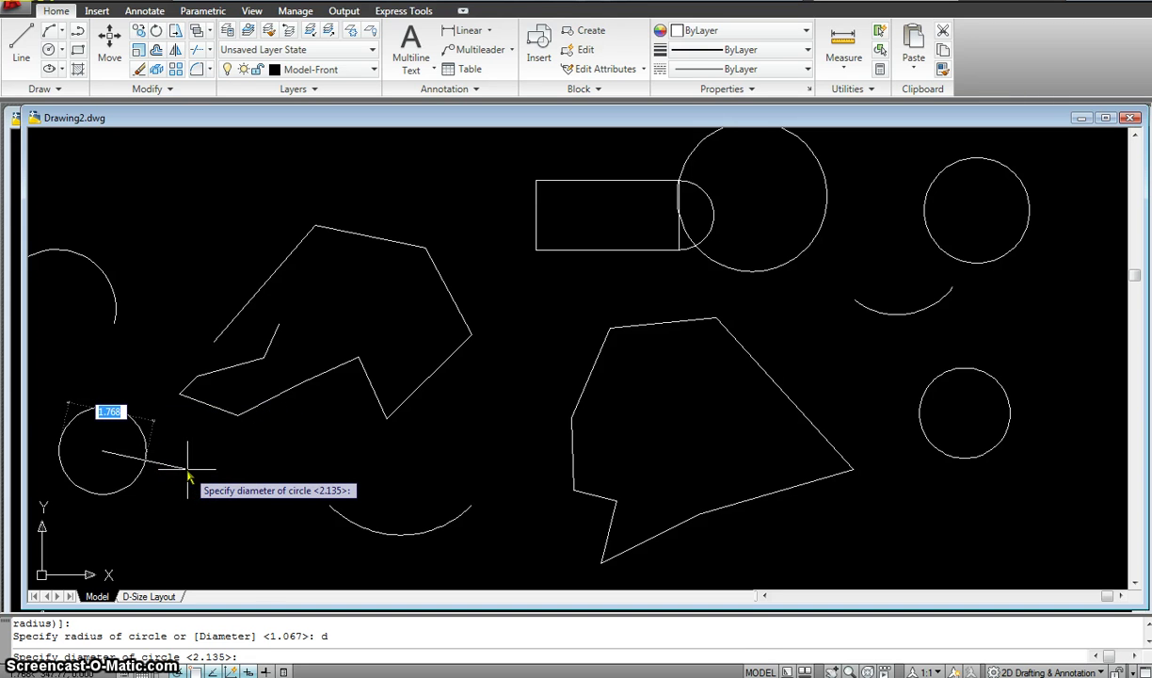
type("3")
key("Return")
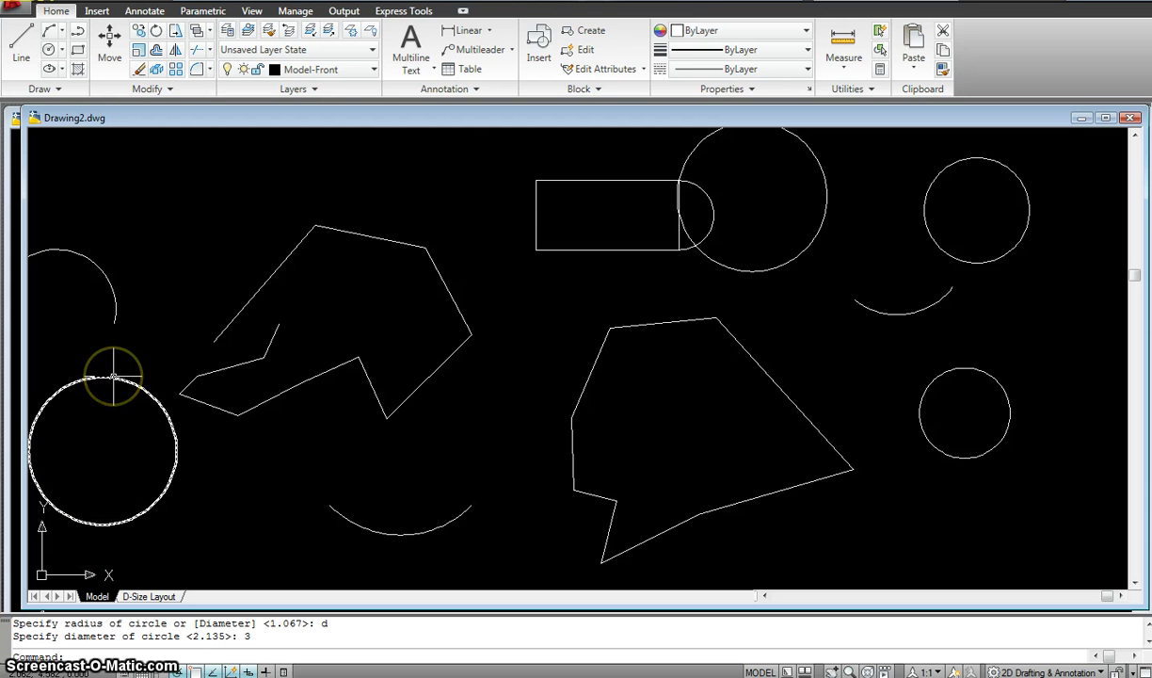
Draw a circle of radius 1.5 centred at the upper left
mouse_move(112, 376)
type("c")
key("Return")
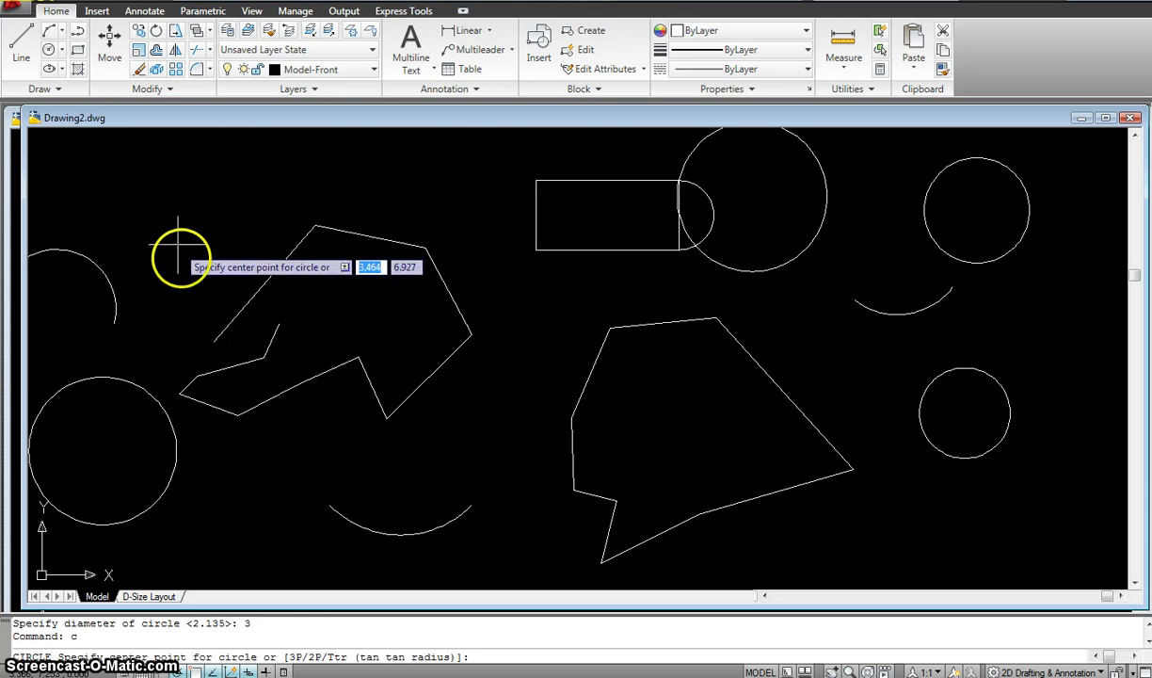
left_click(176, 209)
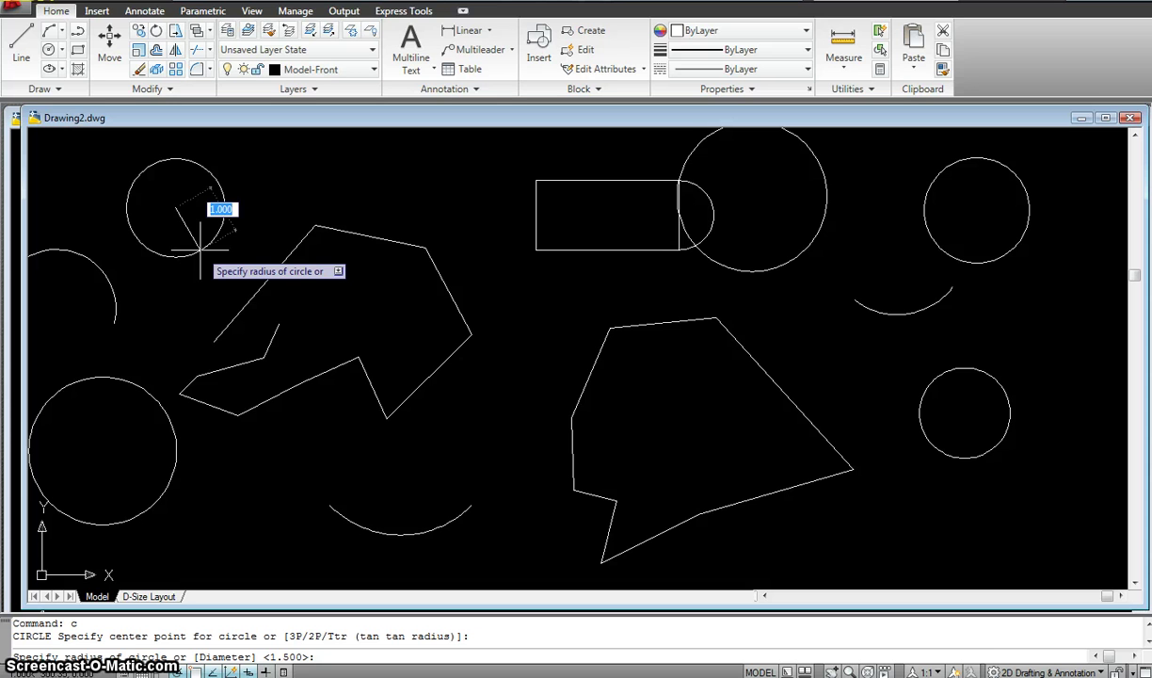
type("1.5")
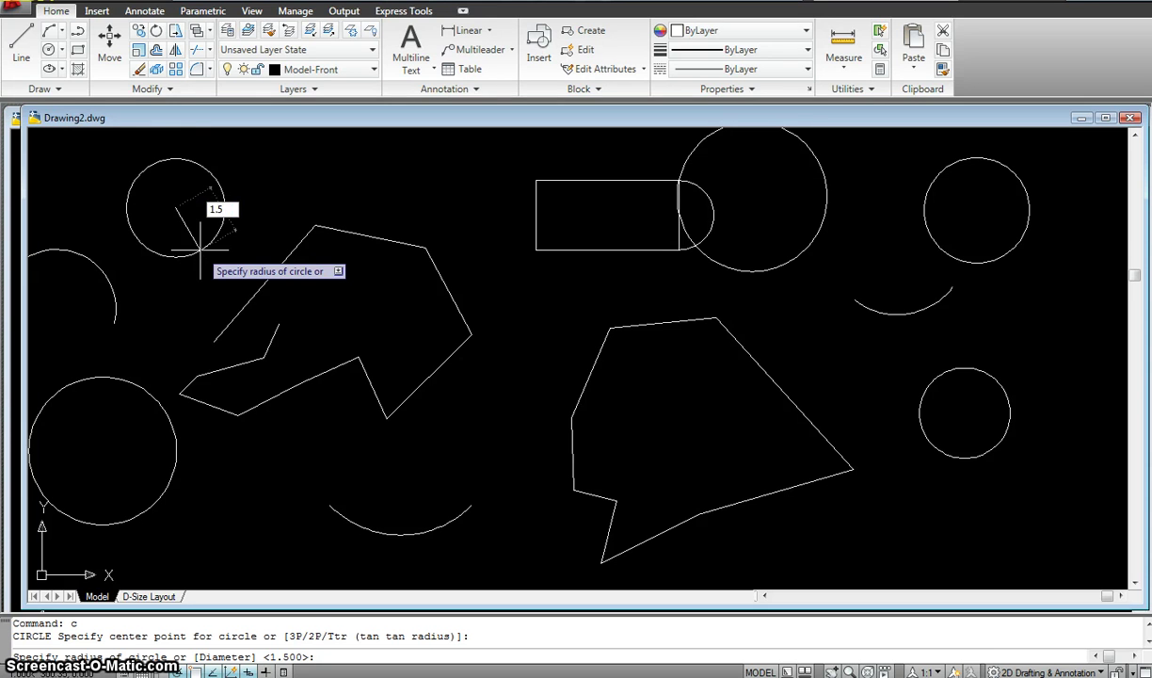
key("Return")
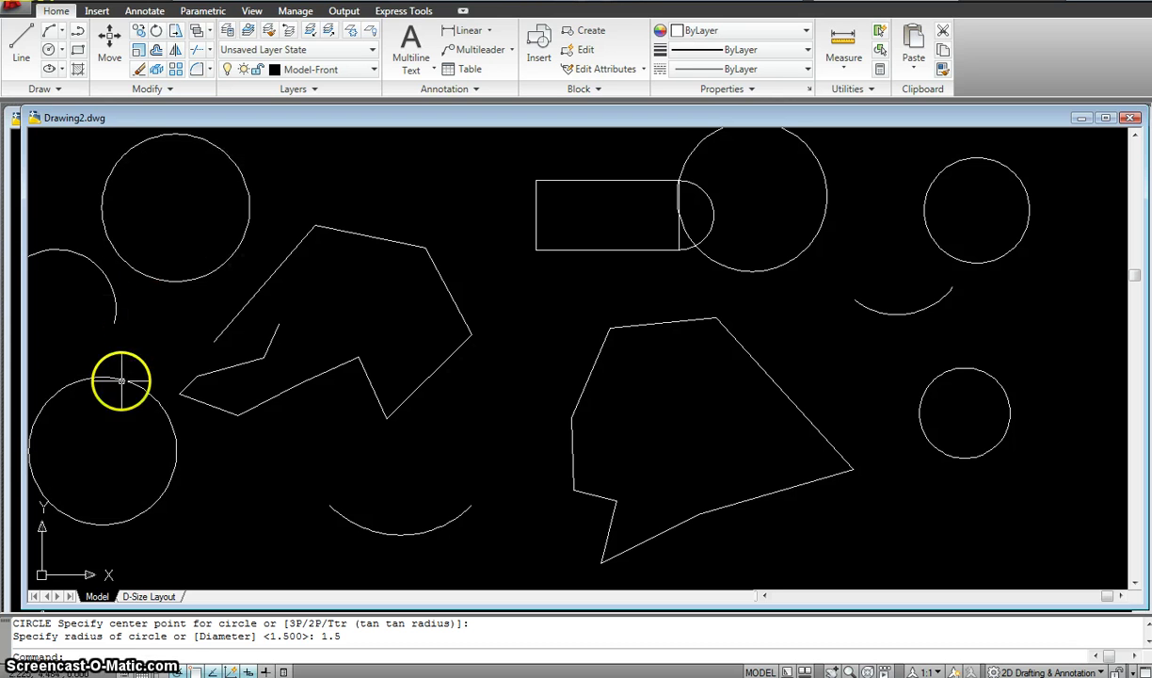
Draw a small centre-diameter circle between the rectangle and the large polygon
mouse_move(127, 379)
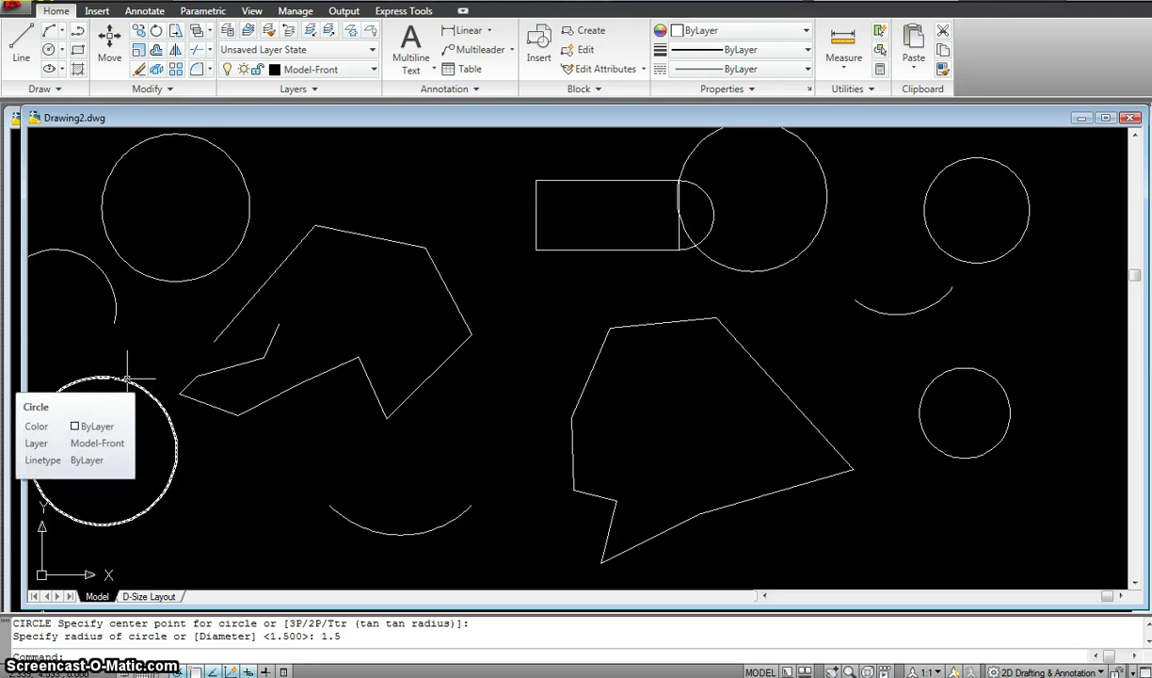
left_click(63, 50)
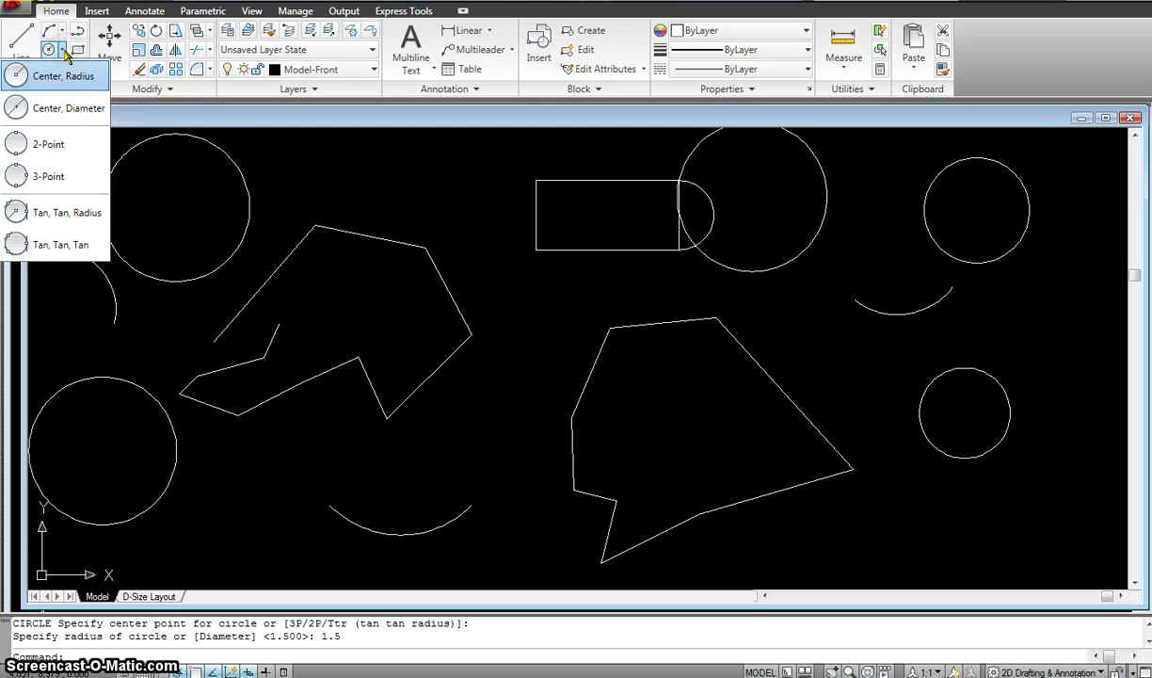
left_click(59, 111)
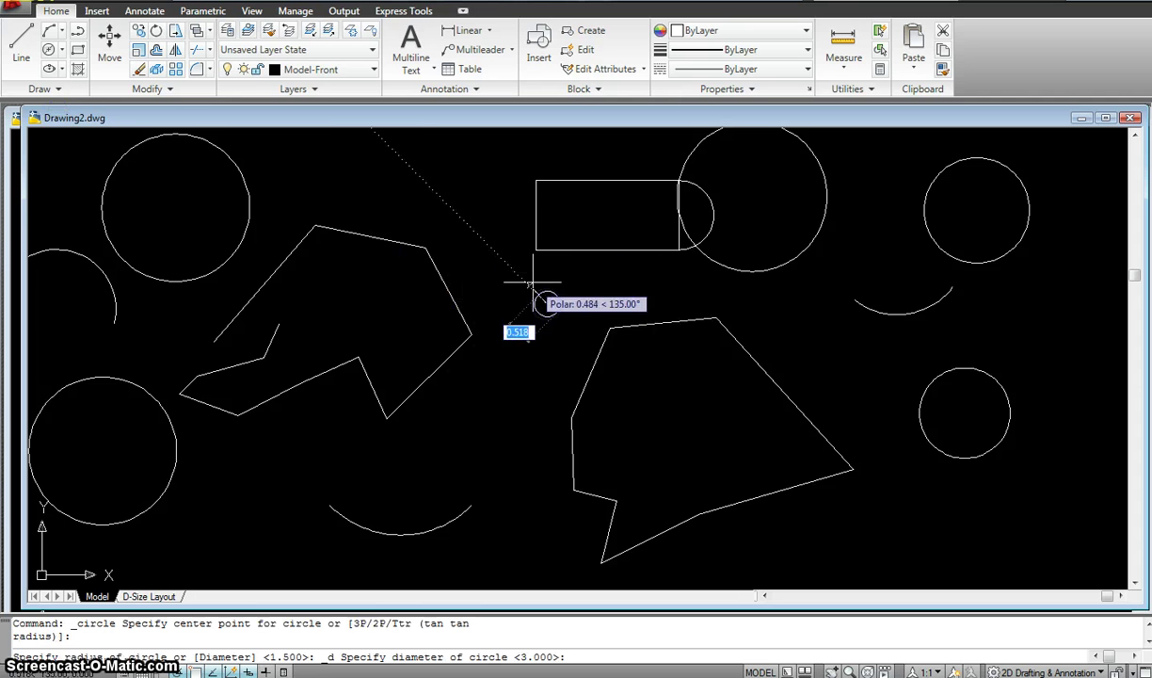
left_click(498, 249)
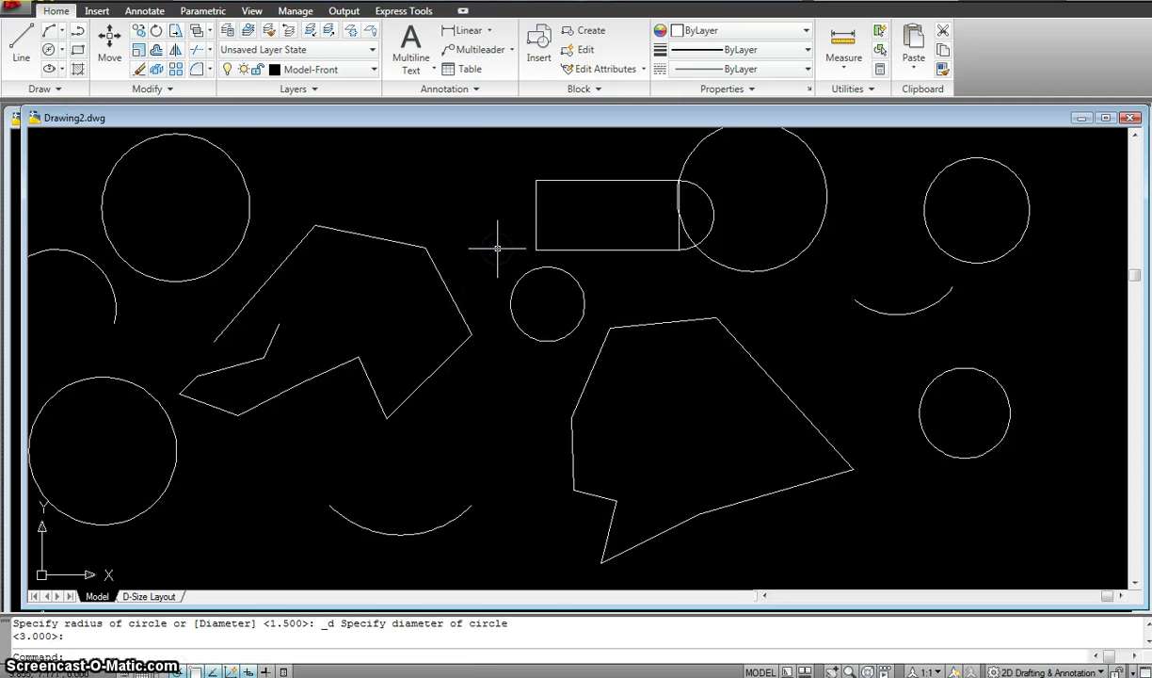
left_click(62, 50)
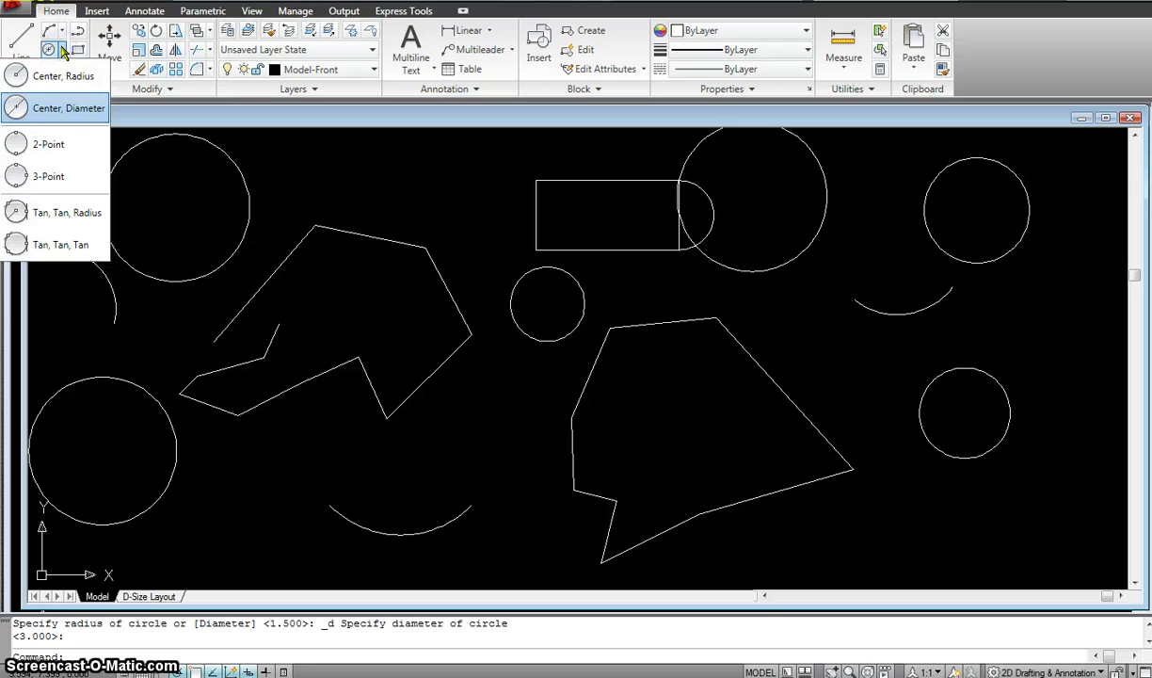
Draw a 2-point circle using the rectangle's left edge as its diameter
left_click(42, 144)
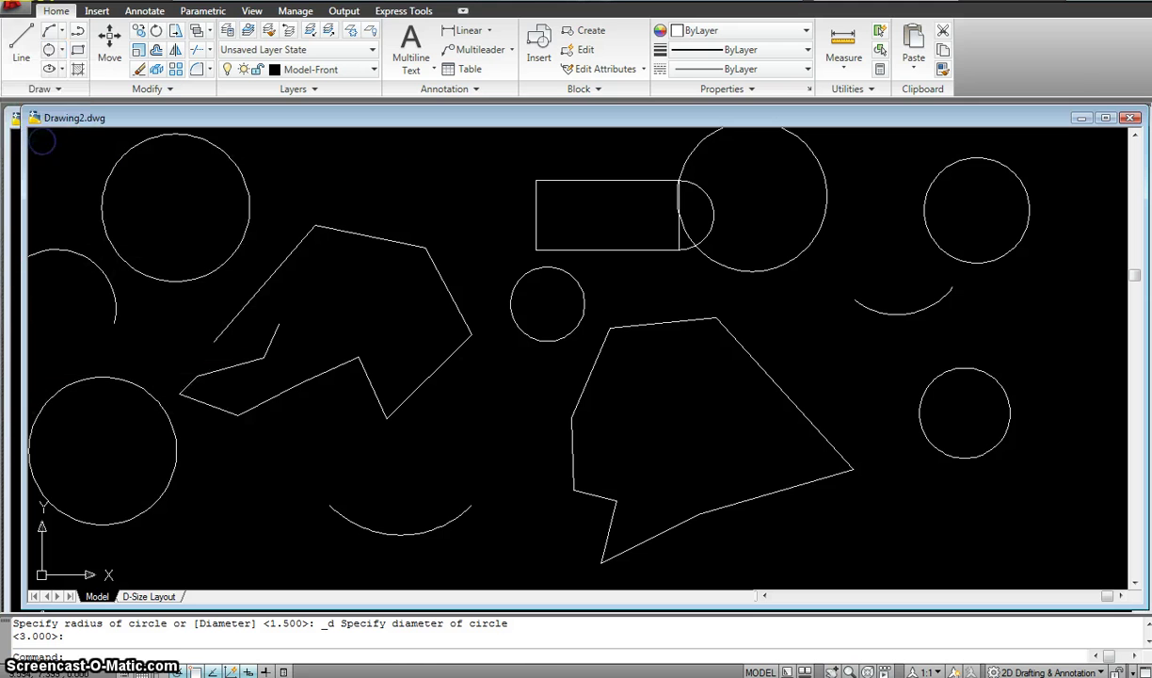
left_click(536, 180)
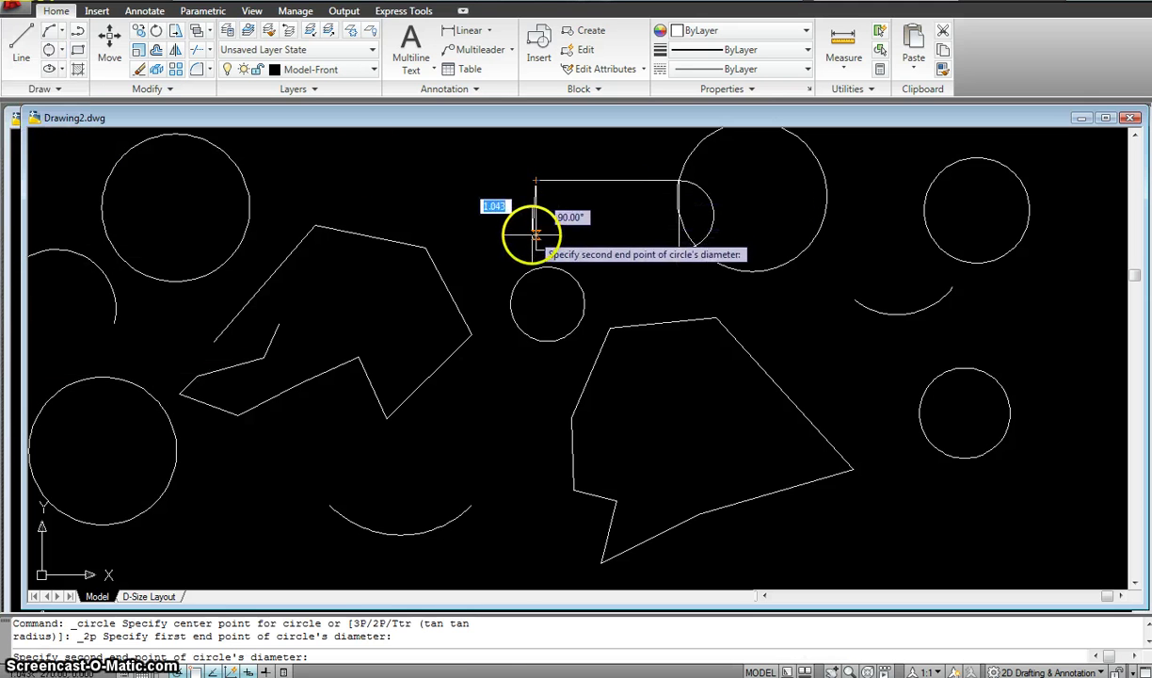
left_click(536, 249)
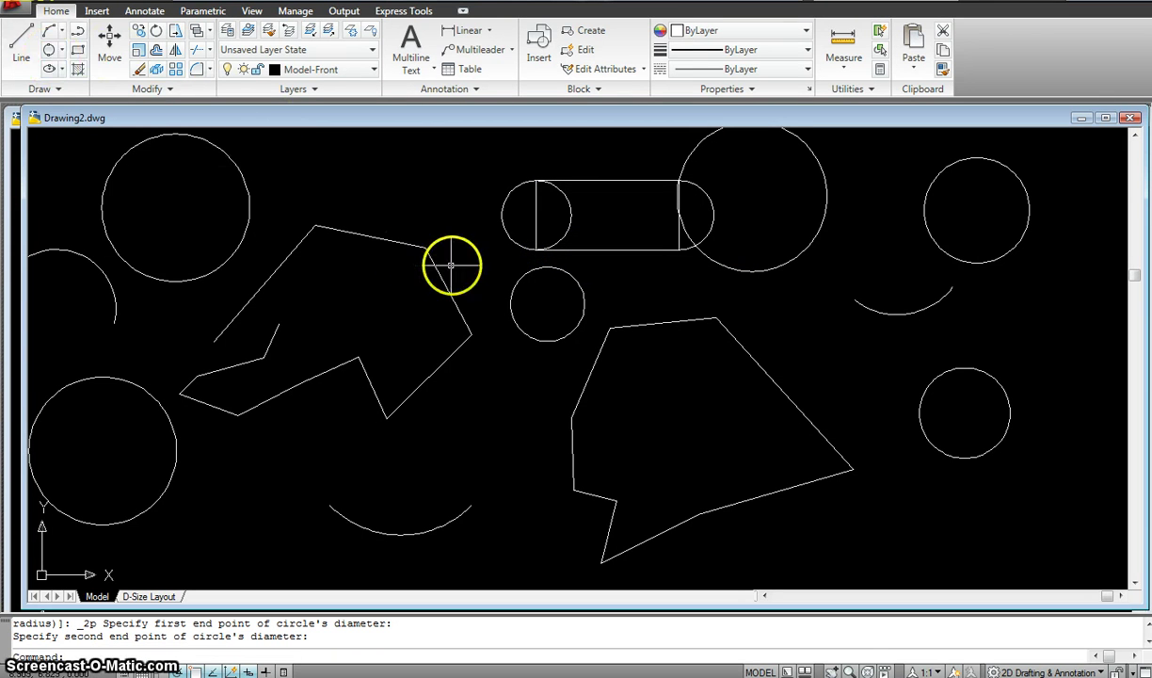
Draw a large circle centred on a polyline vertex, reaching the next vertex
key("Return")
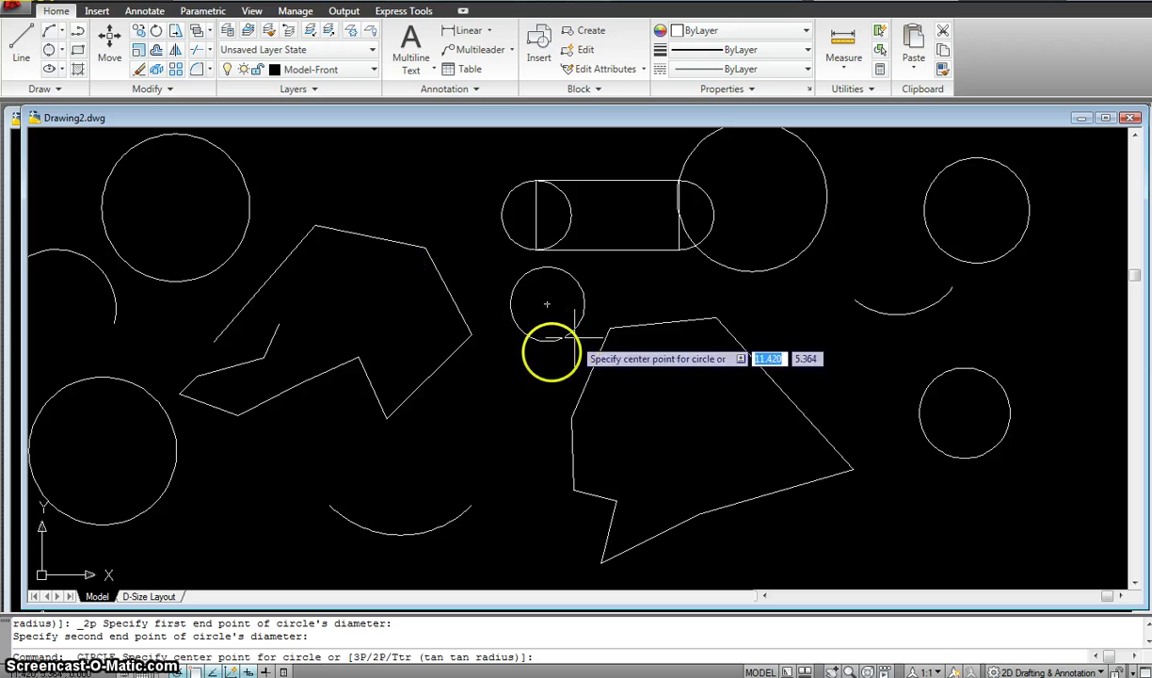
left_click(425, 247)
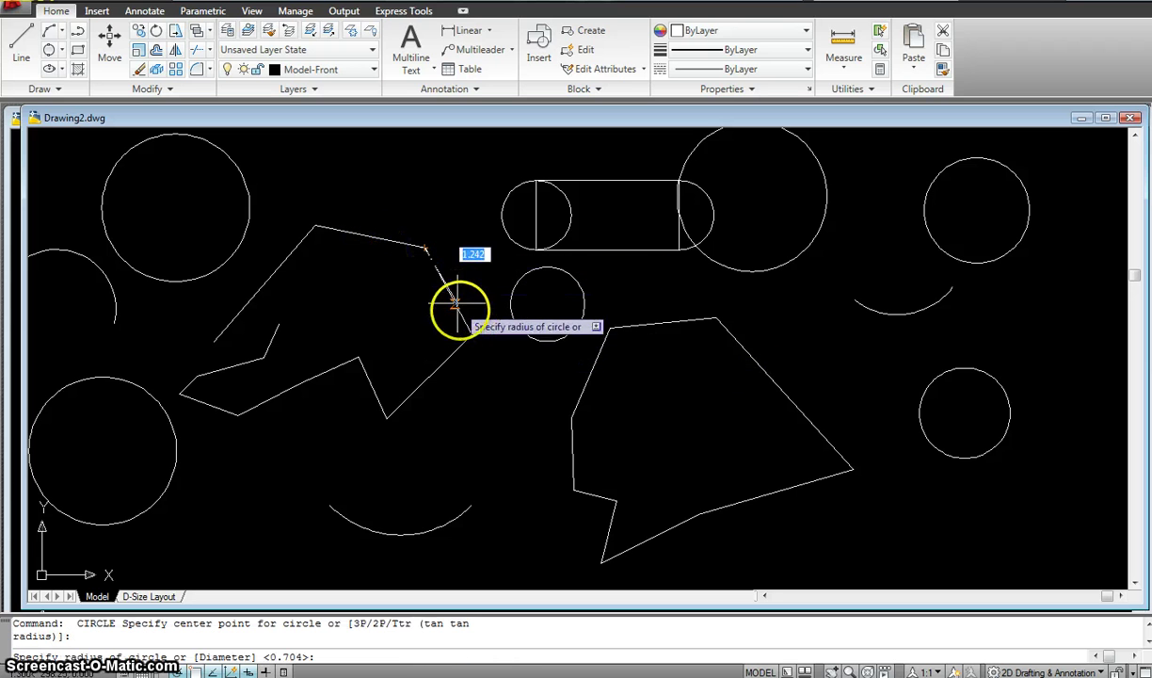
left_click(471, 334)
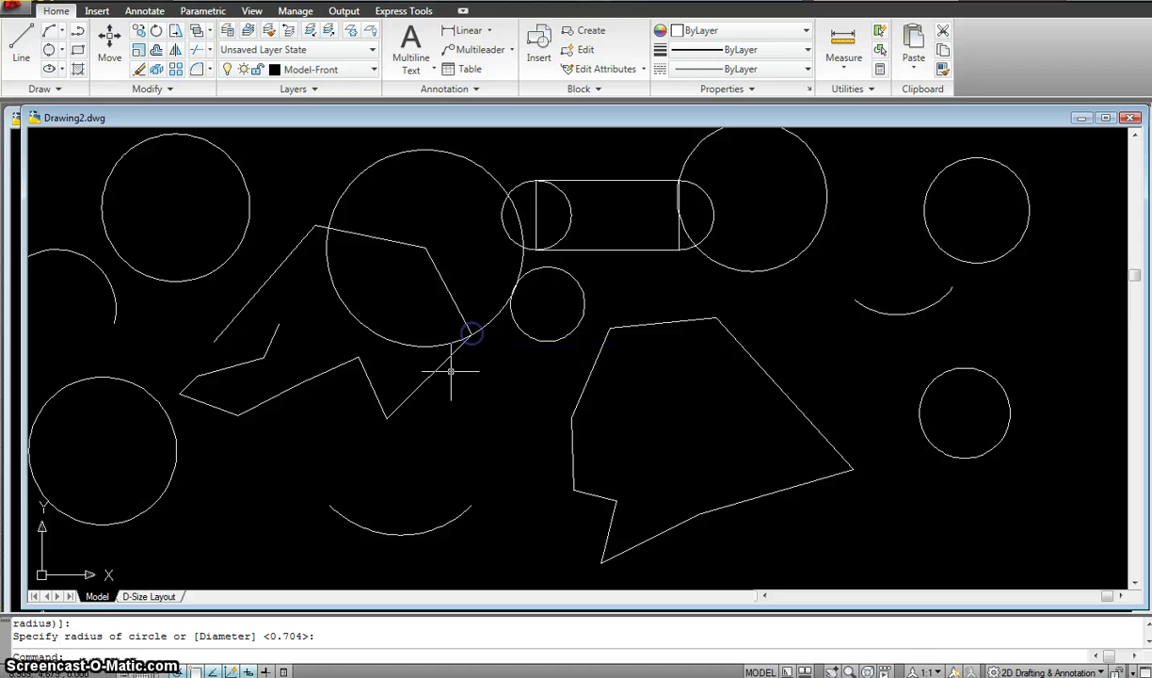
left_click(344, 208)
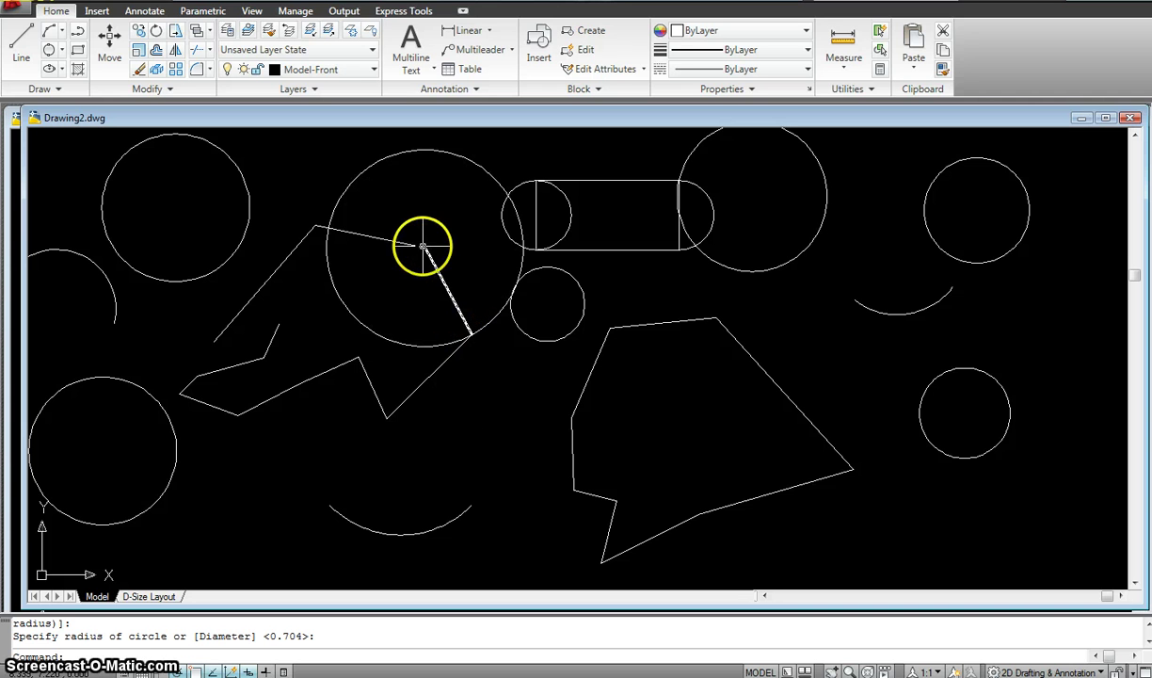
right_click(469, 334)
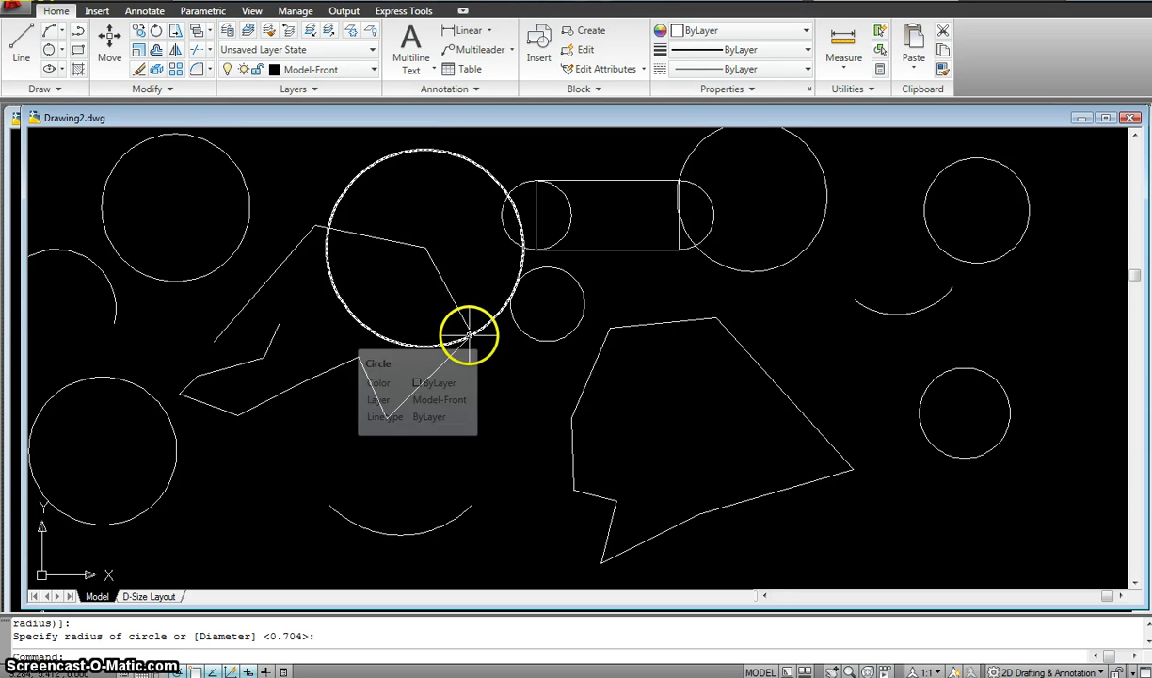
key("Escape")
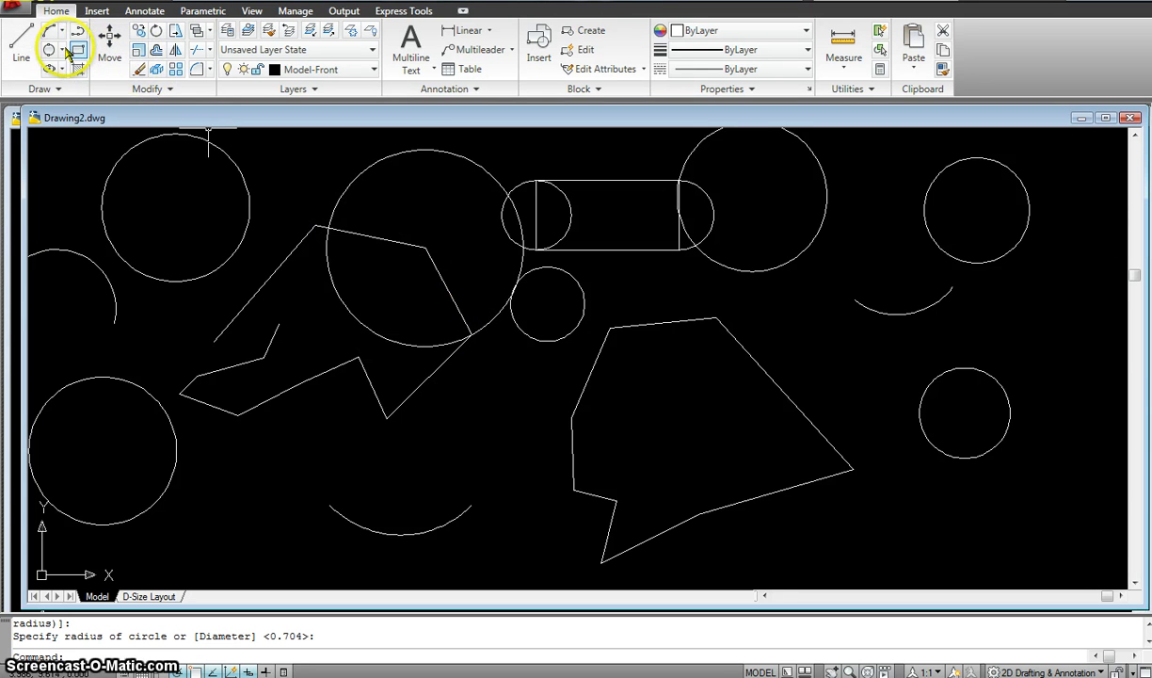
Draw a three-point circle inside the large polygon
left_click(64, 53)
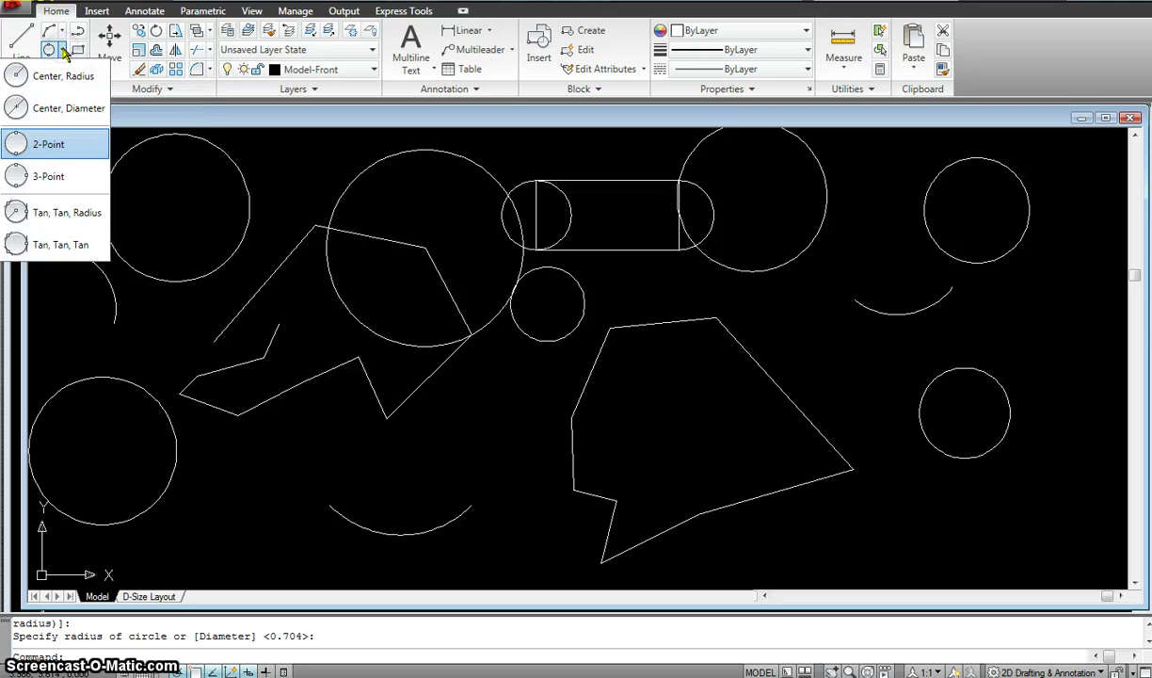
left_click(72, 180)
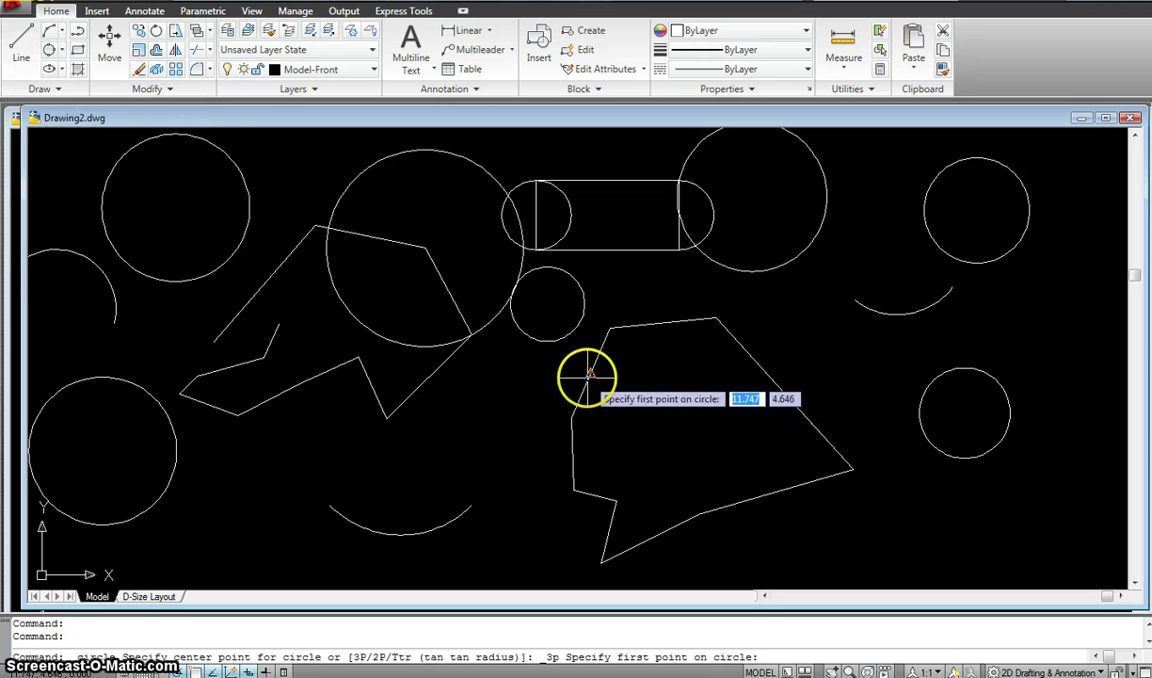
left_click(643, 441)
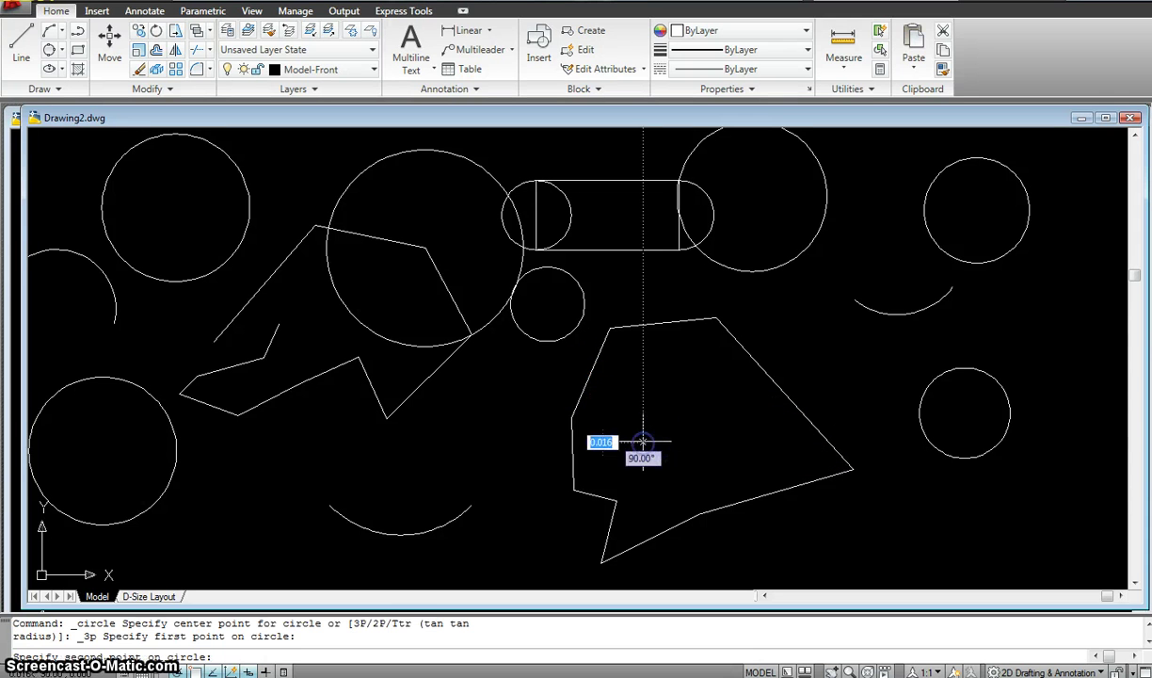
left_click(617, 393)
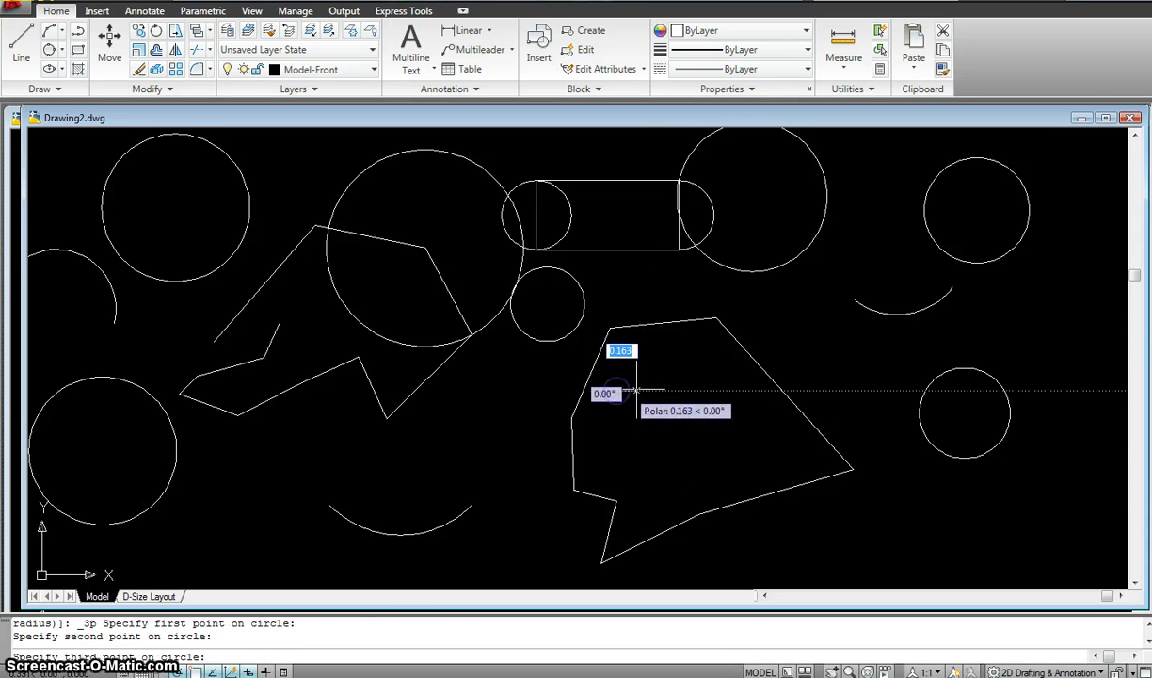
left_click(716, 403)
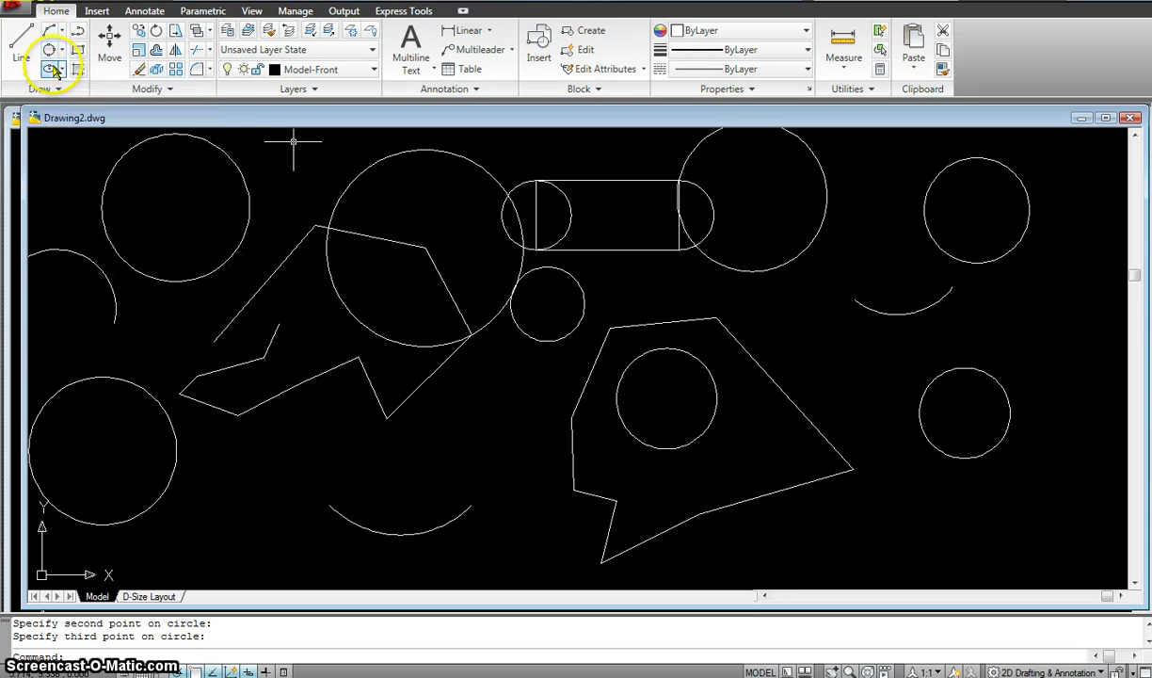
Draw a Tan, Tan, Tan circle touching the lower-left, upper-left and large circles
left_click(63, 70)
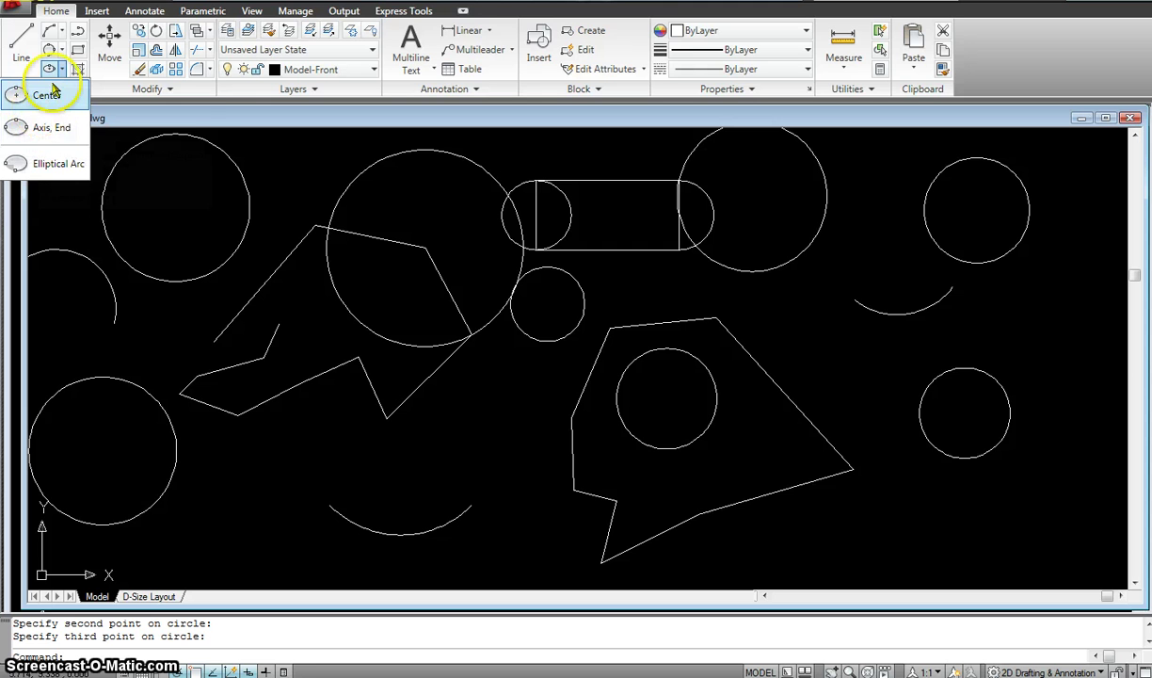
left_click(62, 52)
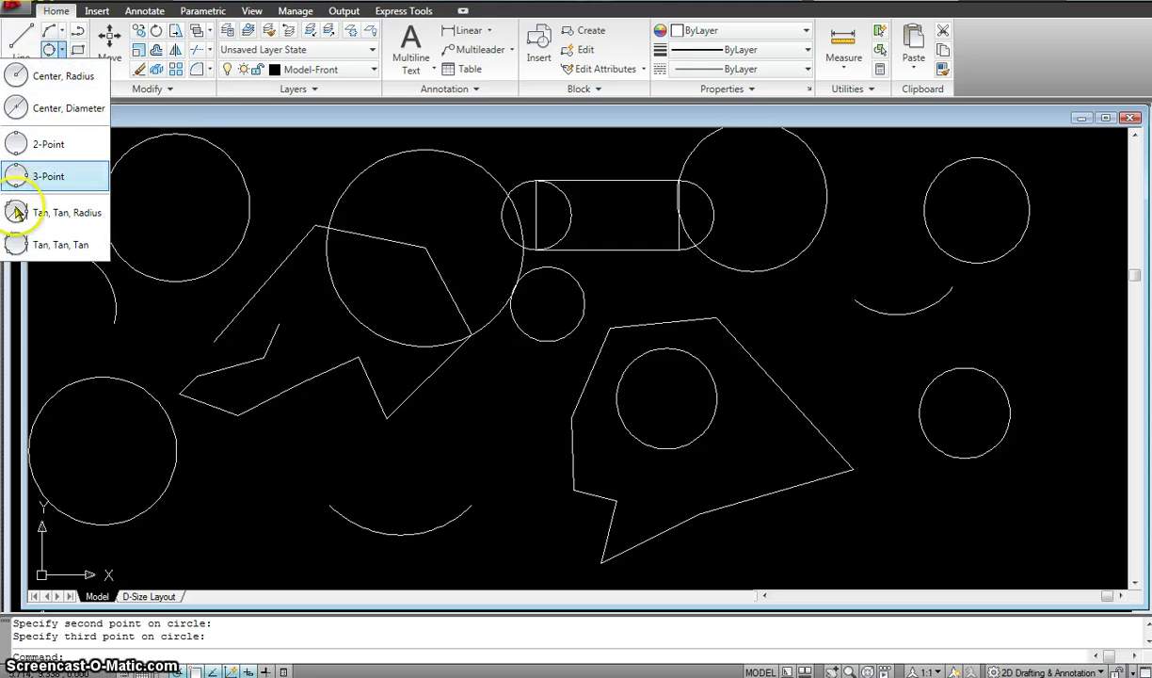
left_click(41, 247)
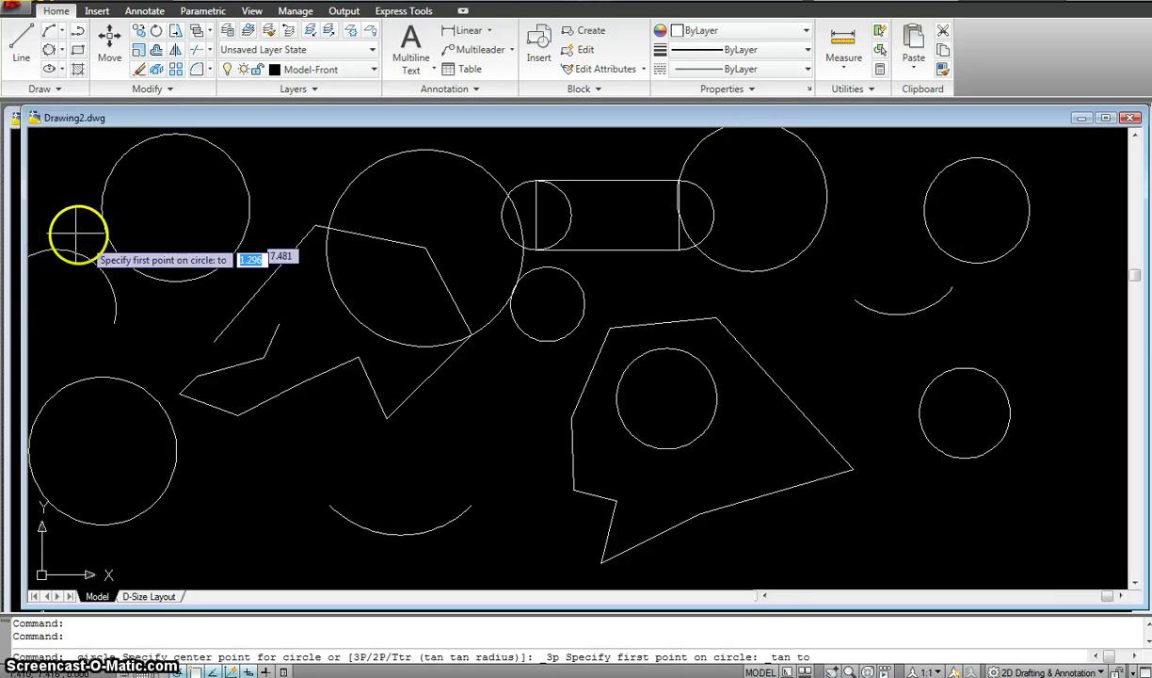
left_click(141, 382)
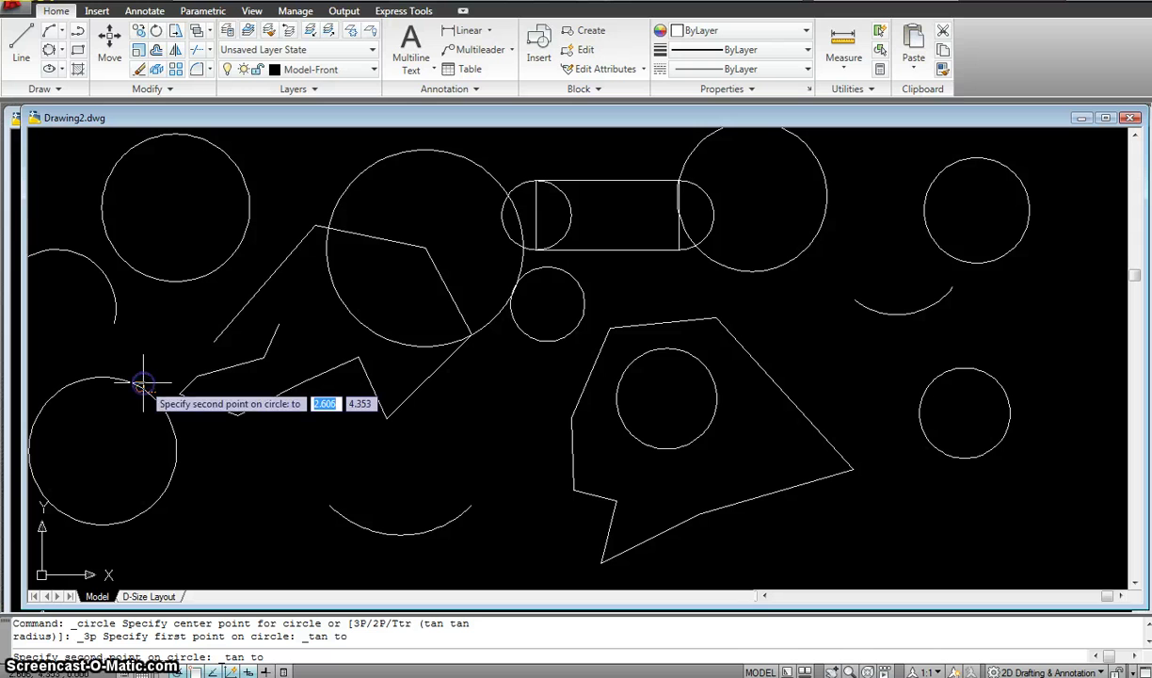
left_click(179, 280)
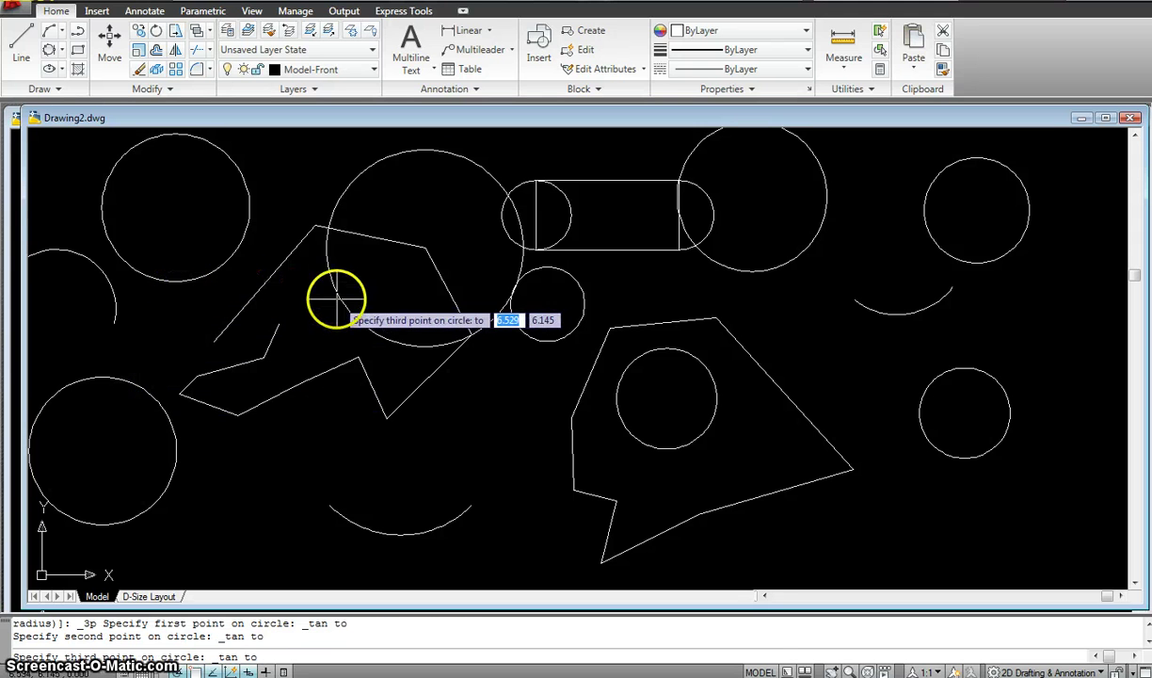
left_click(339, 298)
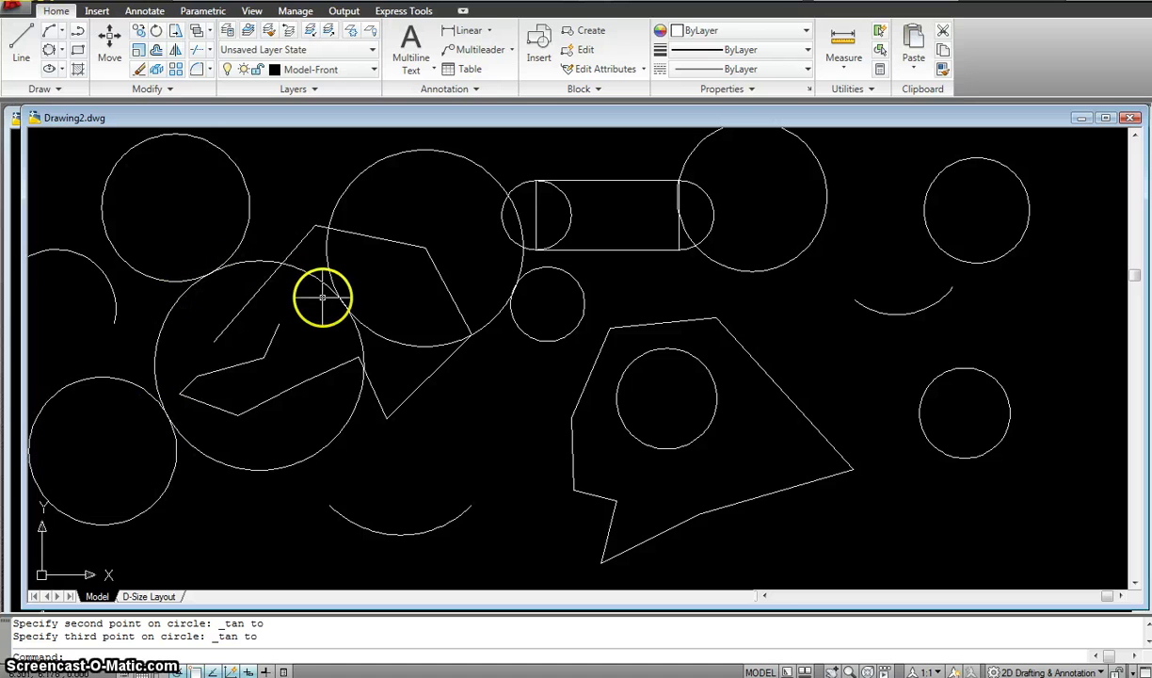
left_click(270, 258)
left_click(264, 262)
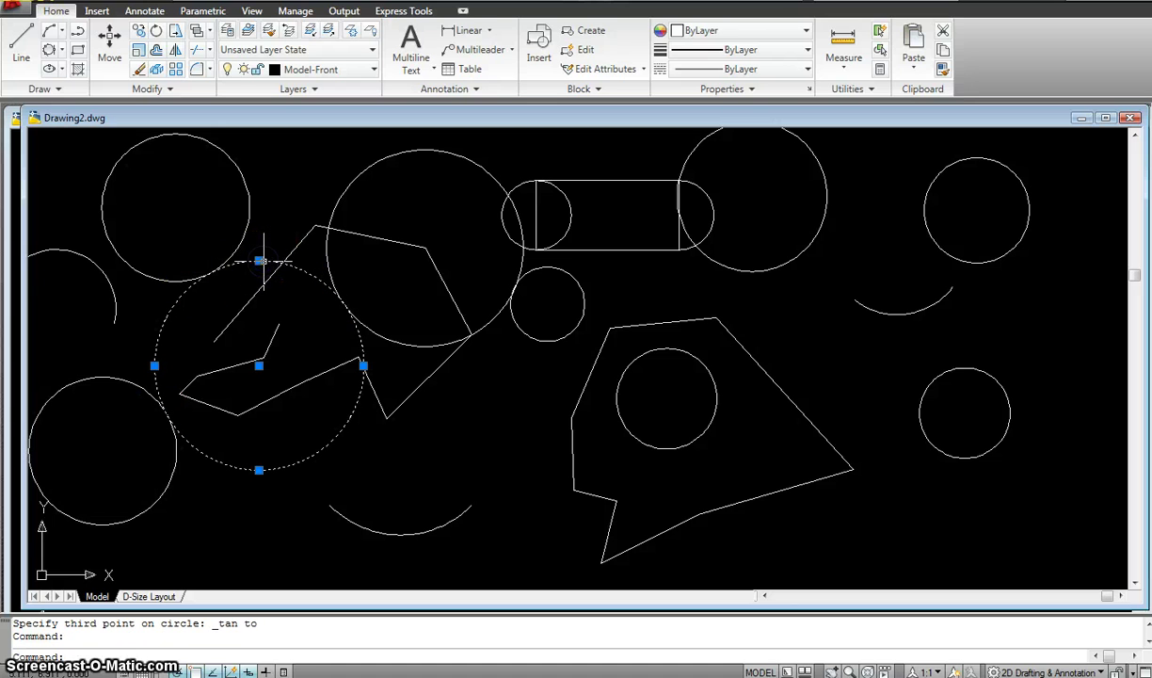
key("Escape")
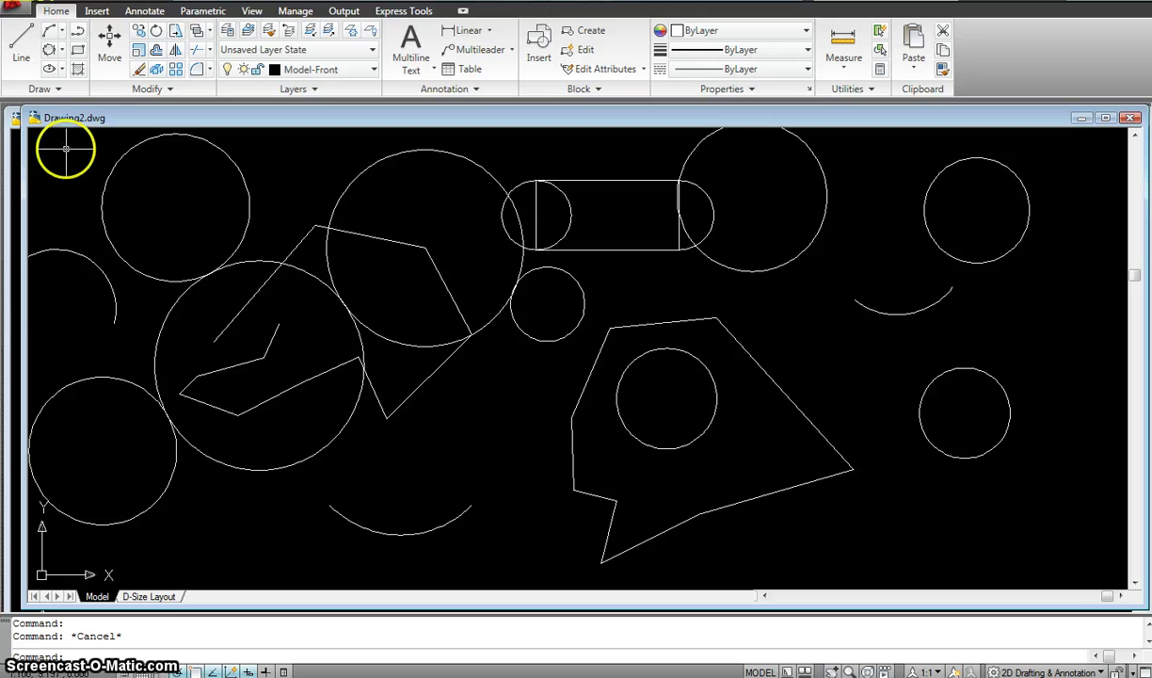
Draw a centre ellipse below all shapes with a long horizontal axis and short height
scroll(419, 306, "down", 5)
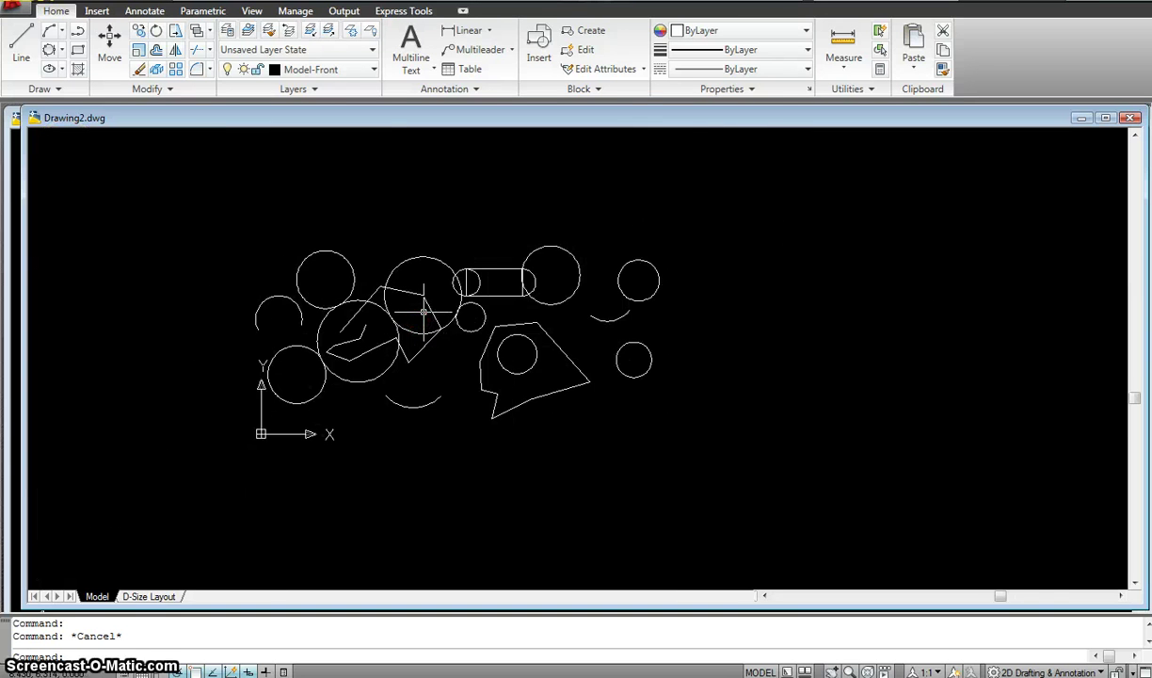
scroll(423, 311, "up", 4)
mouse_move(425, 301)
middle_mouse_down()
mouse_move(421, 257)
mouse_move(434, 287)
middle_mouse_up()
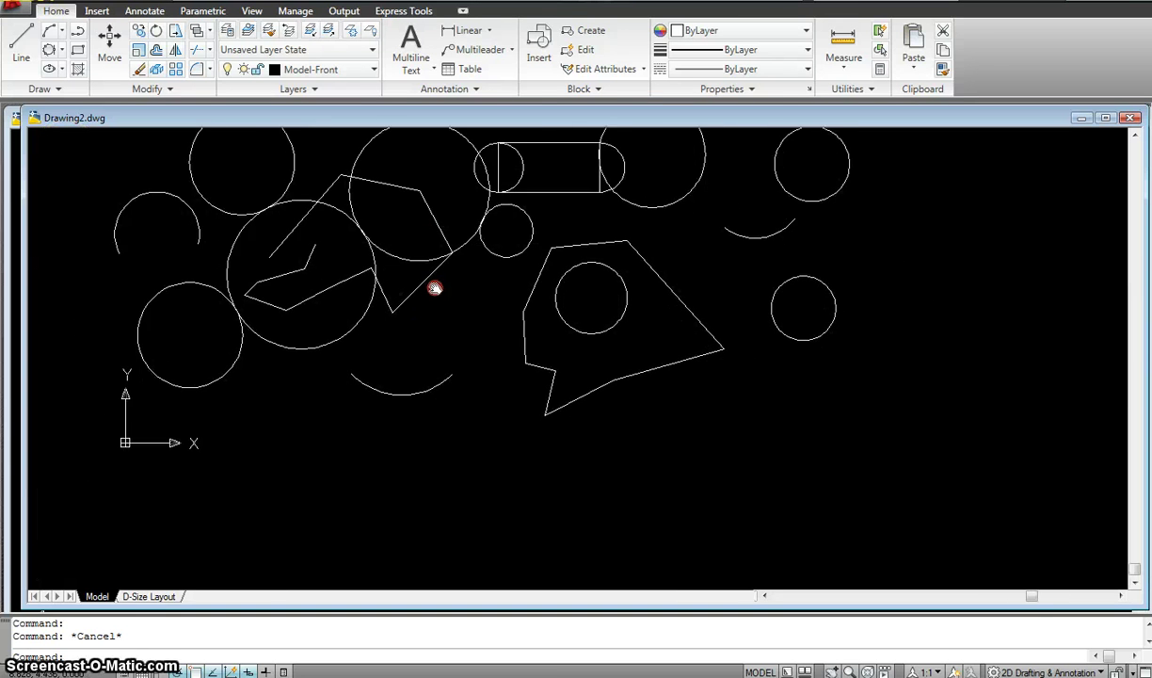
left_click(50, 49)
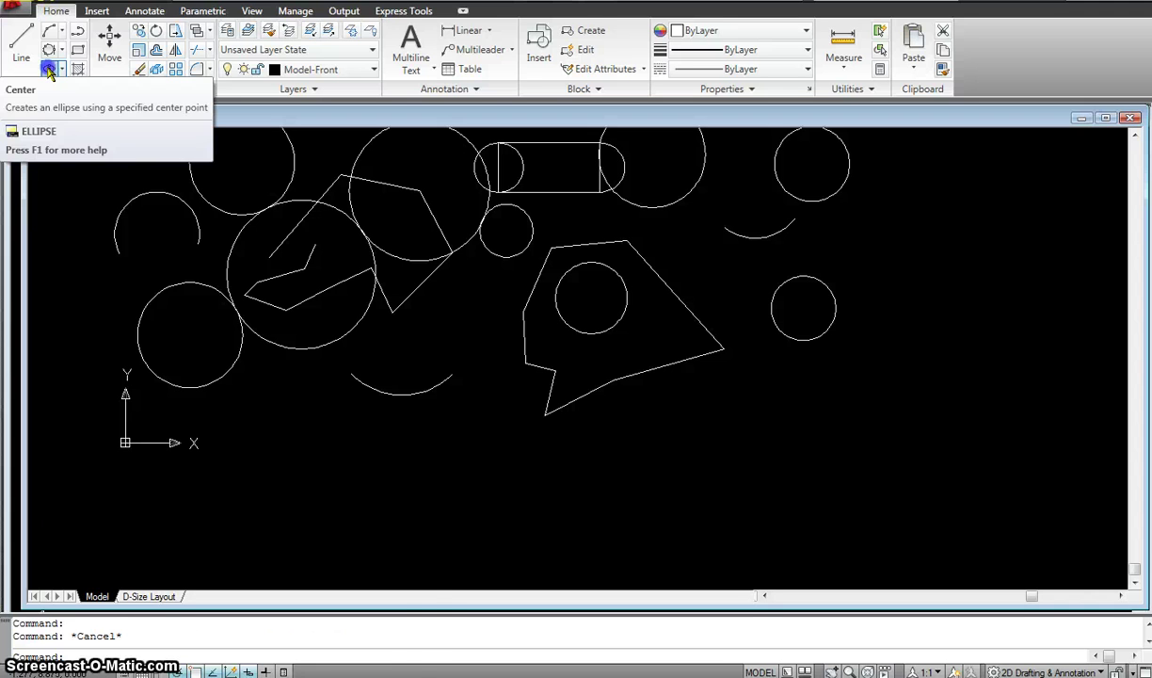
left_click(49, 71)
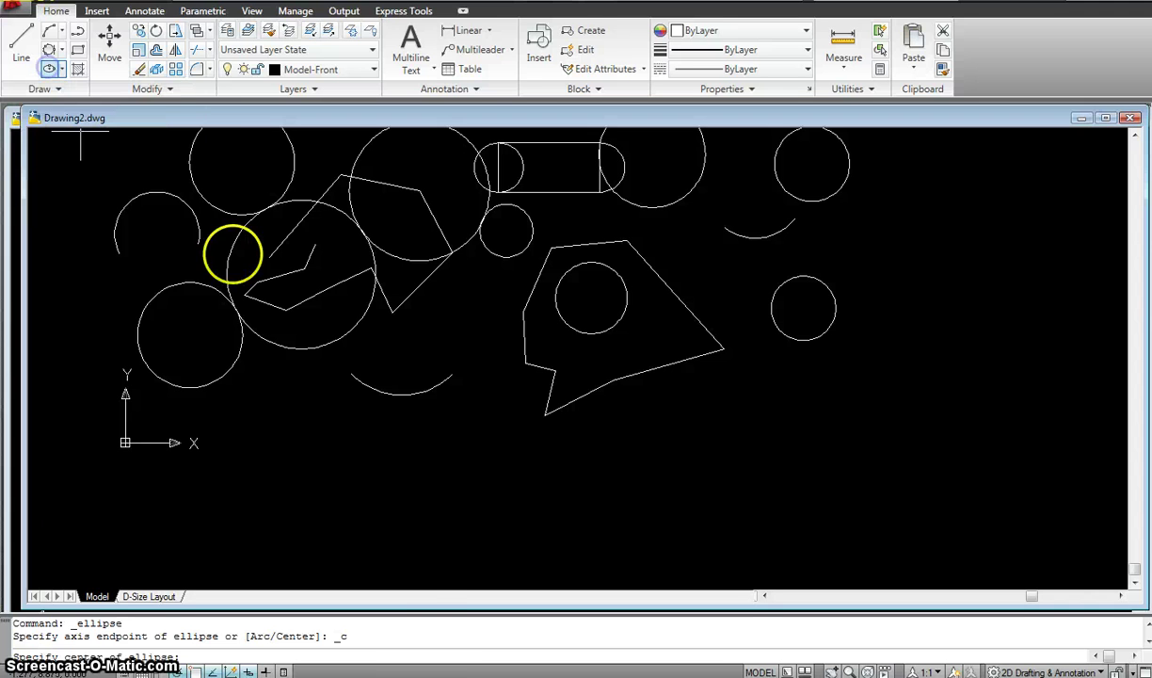
left_click(384, 512)
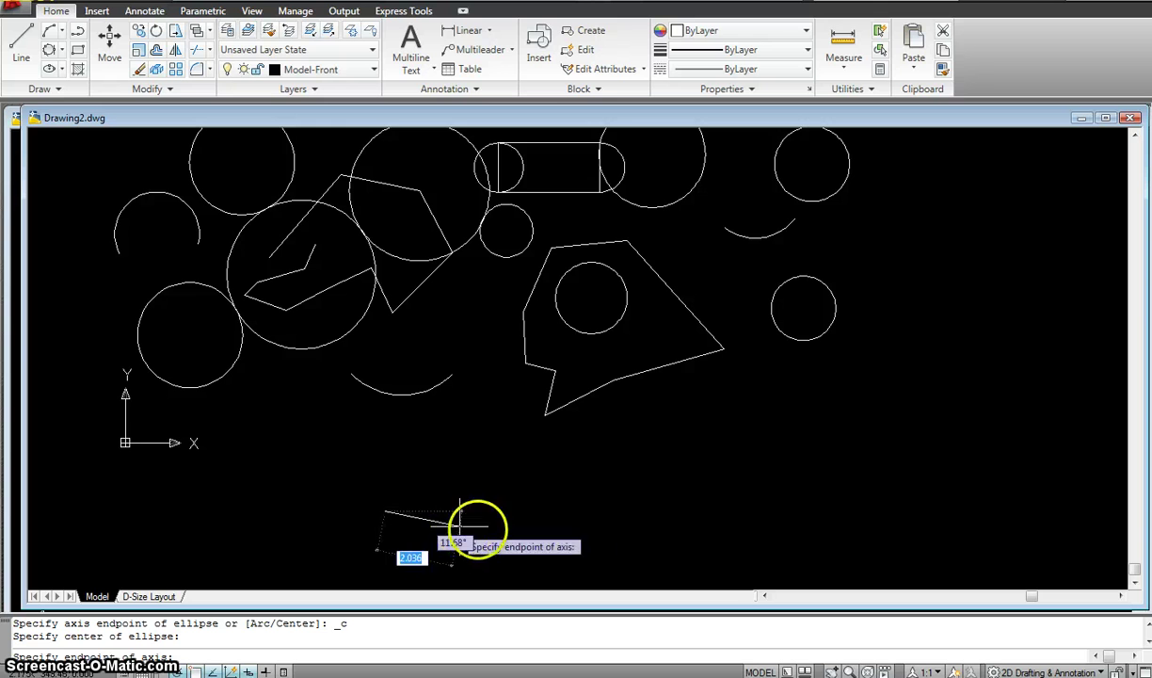
left_click(577, 512)
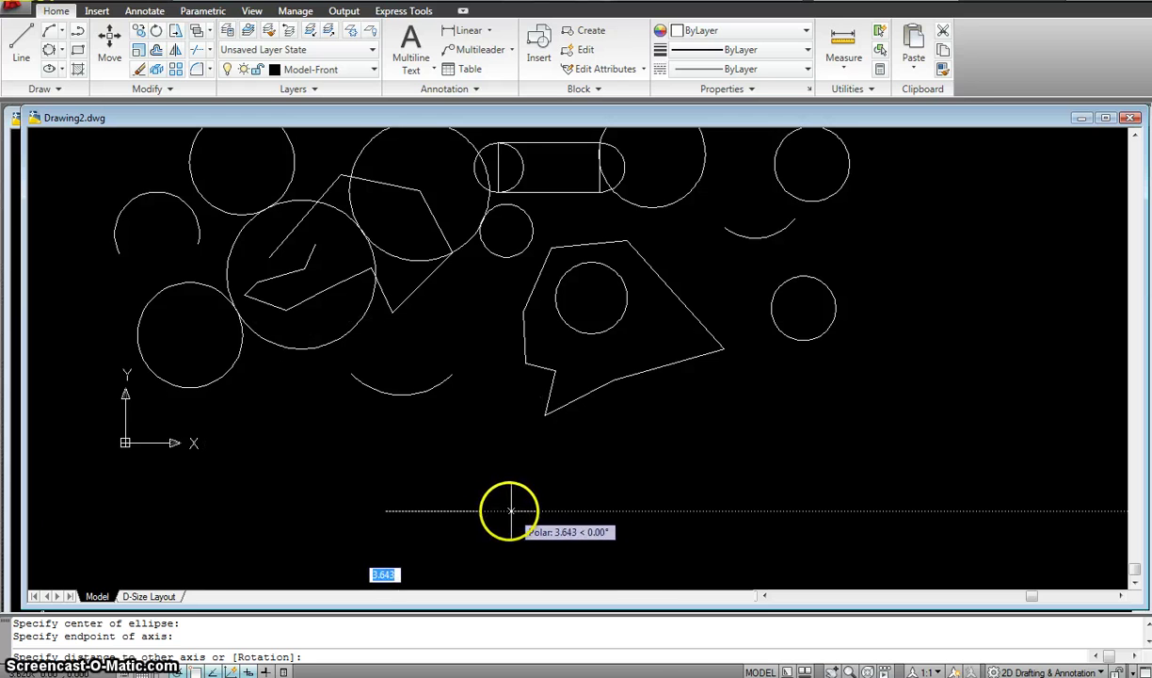
left_click(415, 513)
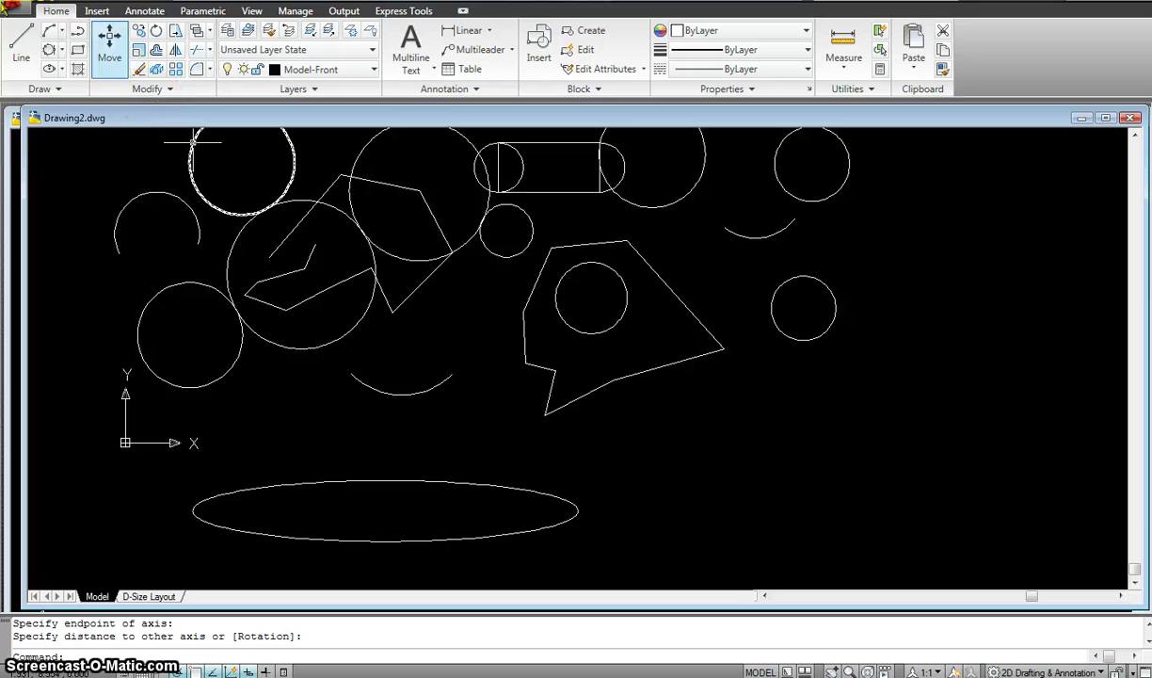
Draw a tall, narrow centre ellipse on the right with a vertical major axis
left_click(49, 71)
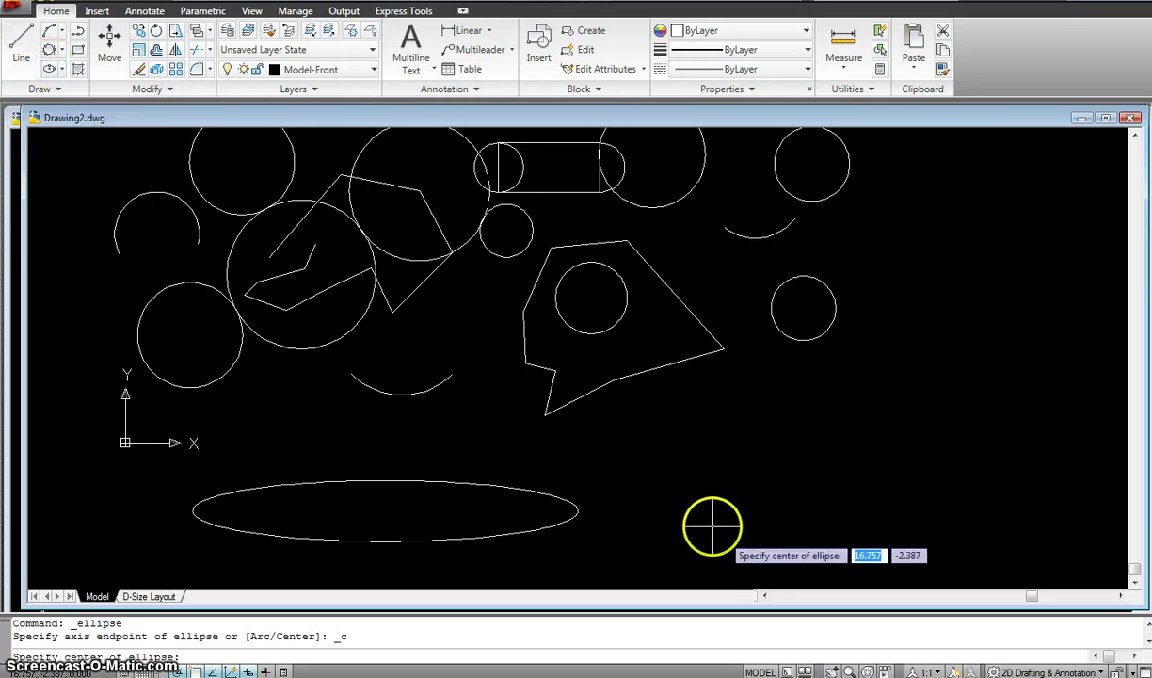
left_click(772, 410)
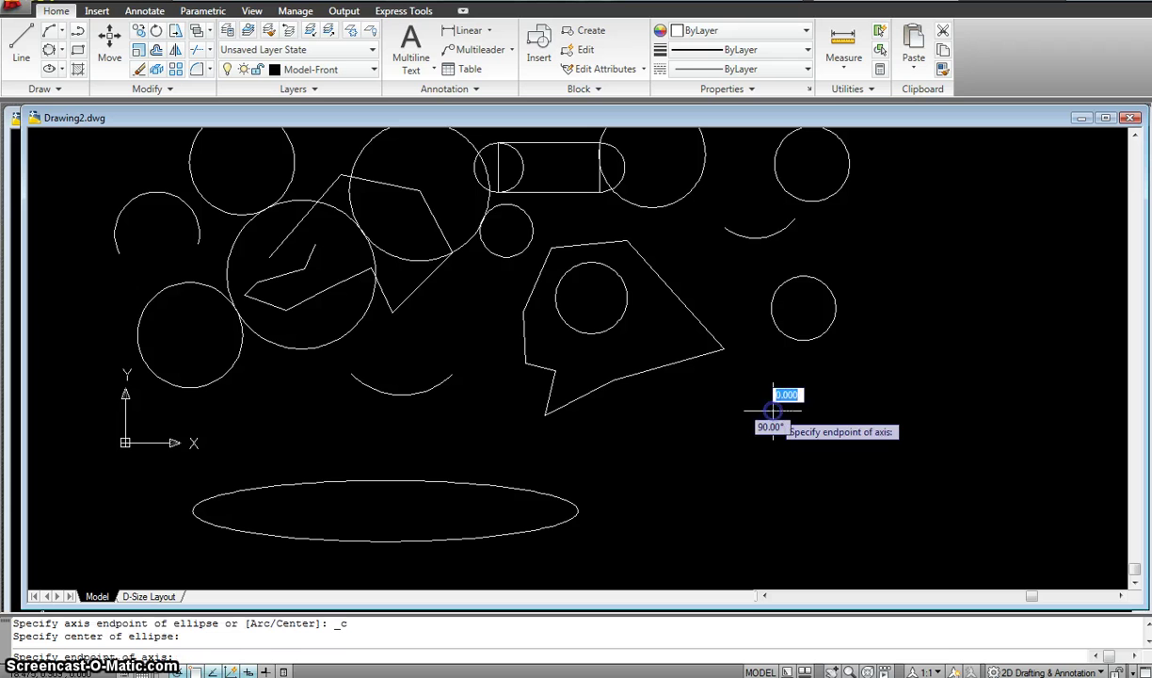
left_click(774, 355)
left_click_drag(774, 355, 823, 410)
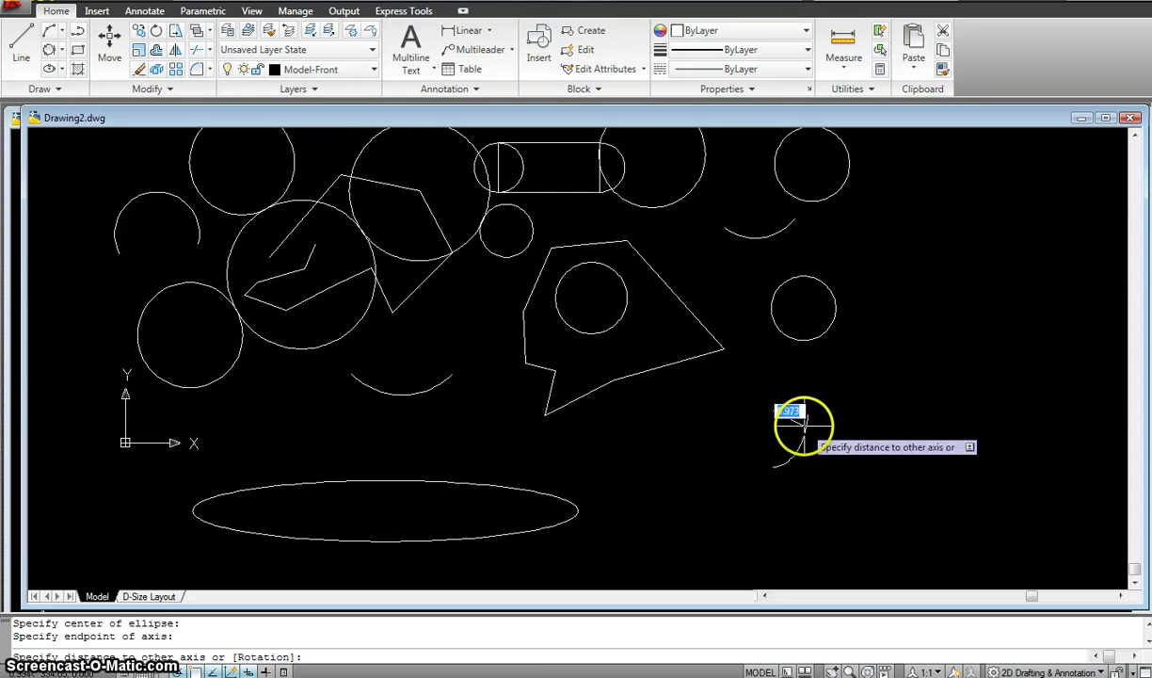
left_click(799, 413)
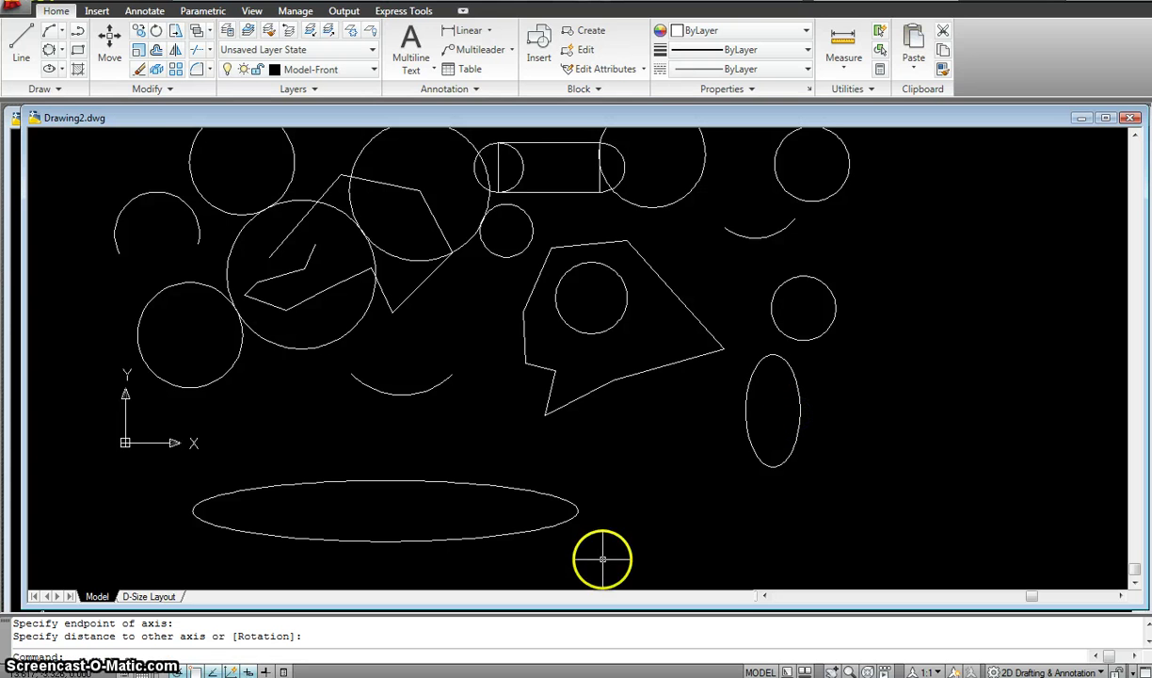
scroll(447, 351, "down", 2)
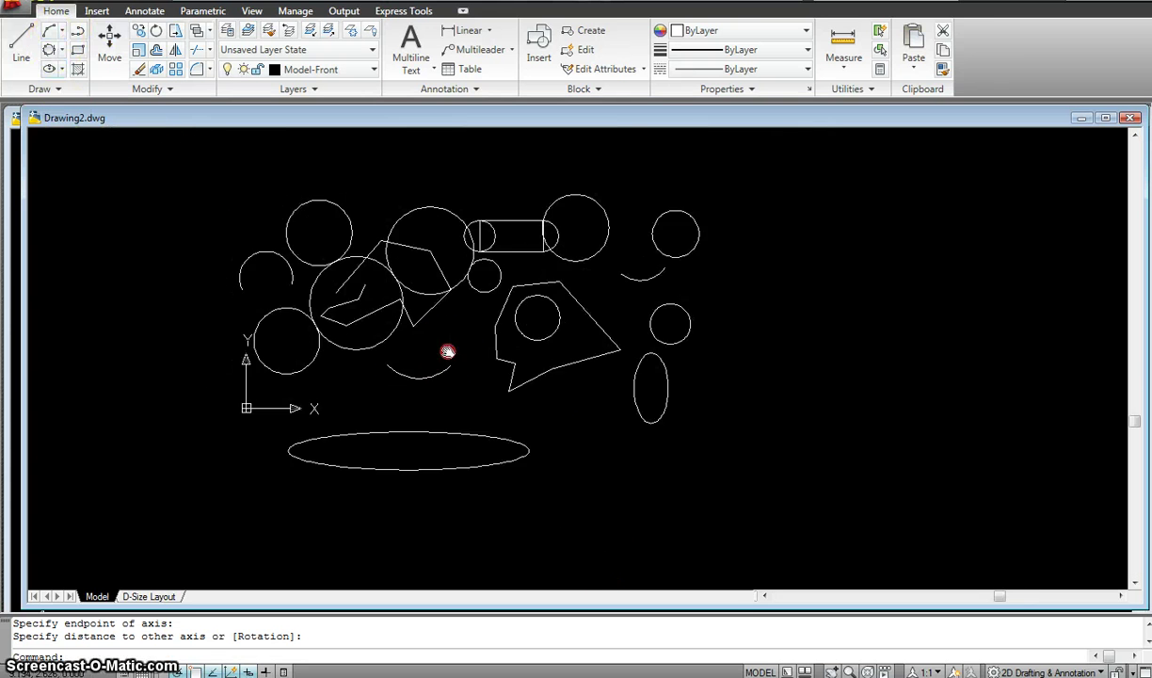
middle_click_drag(447, 351, 432, 372)
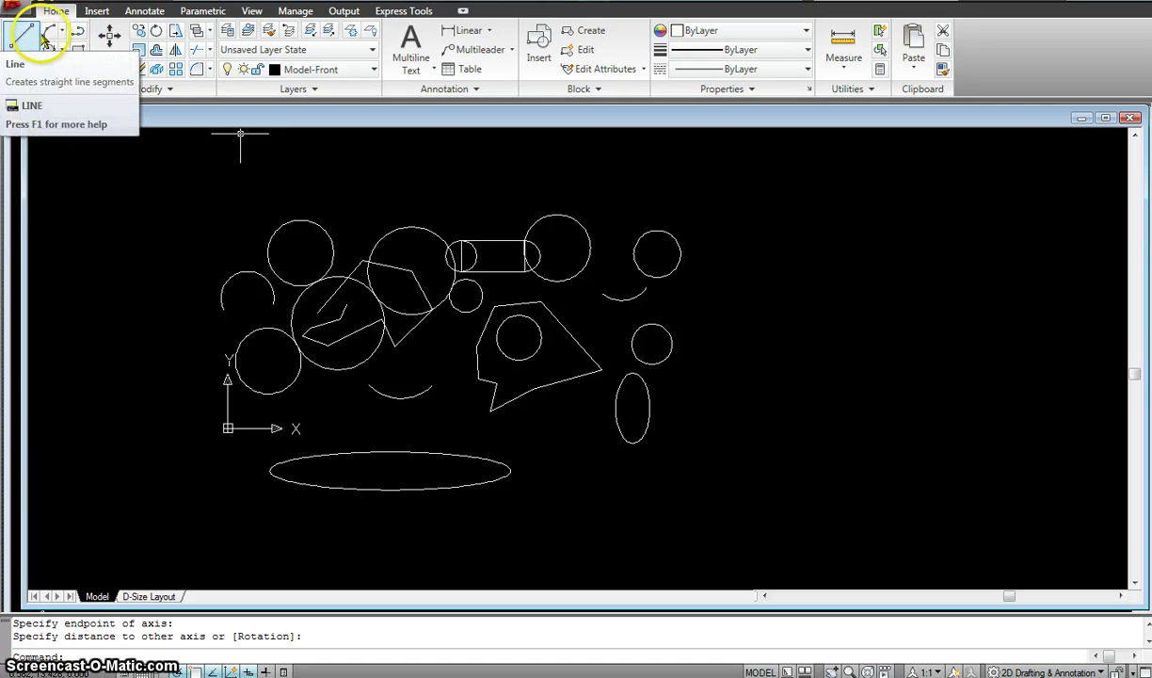
Draw a closed outline of straight line segments at the far left, ending at its start
left_click(81, 36)
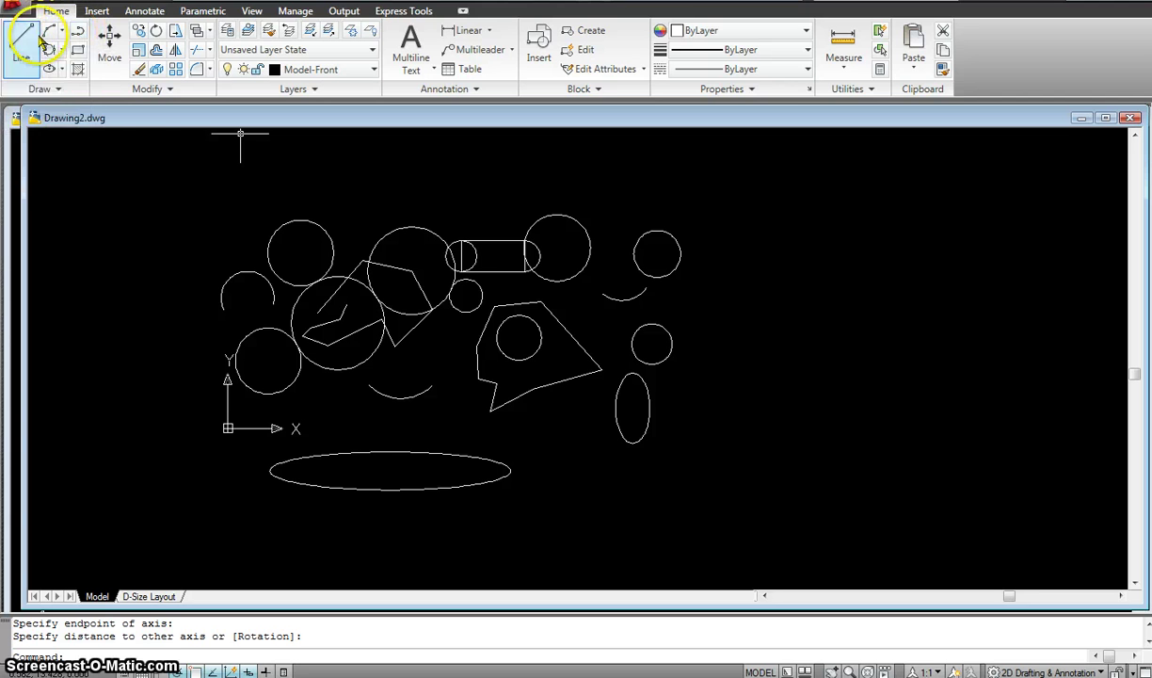
left_click(74, 34)
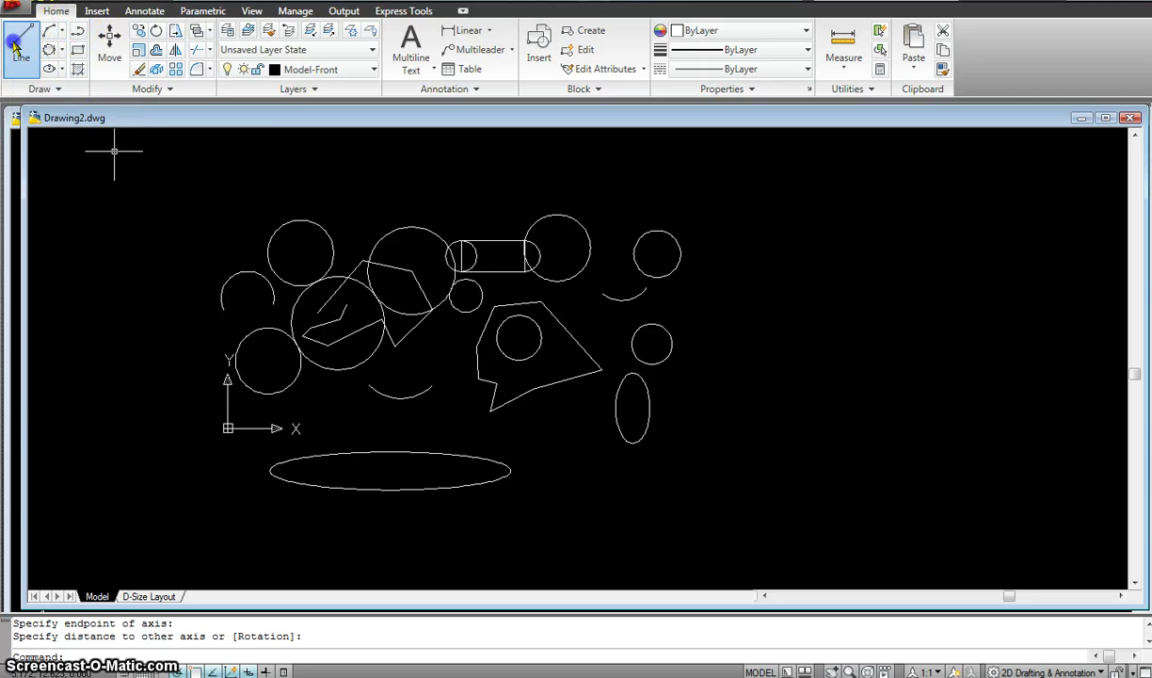
left_click(78, 348)
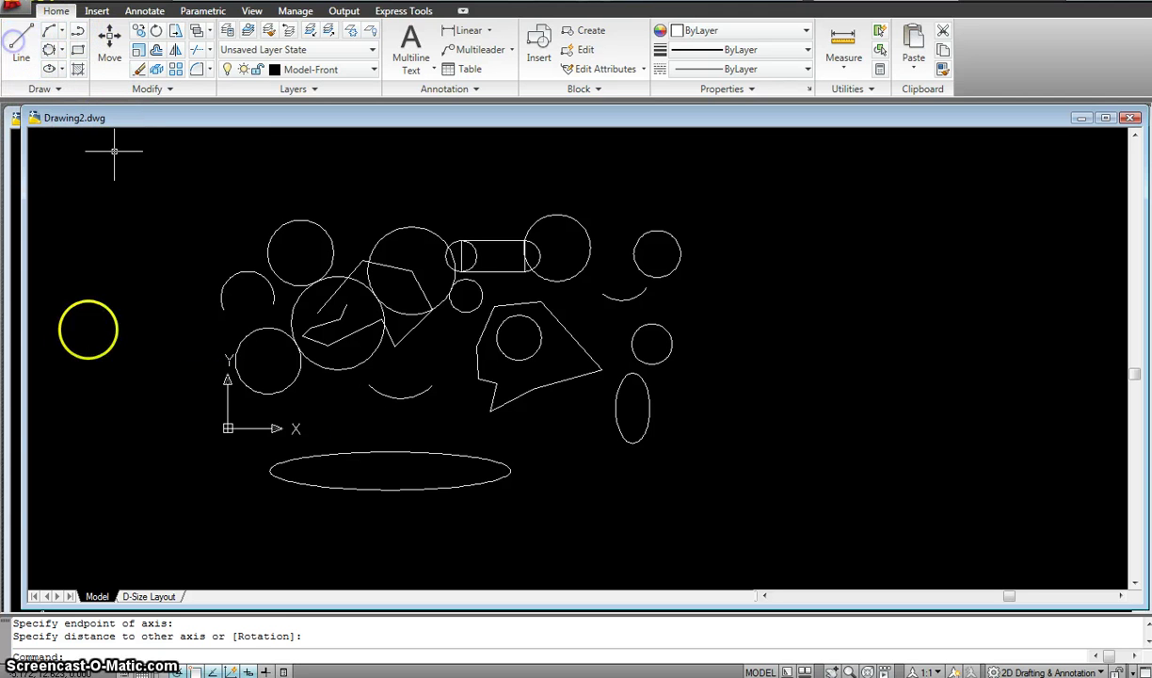
left_click(166, 316)
left_click(153, 375)
left_click(98, 393)
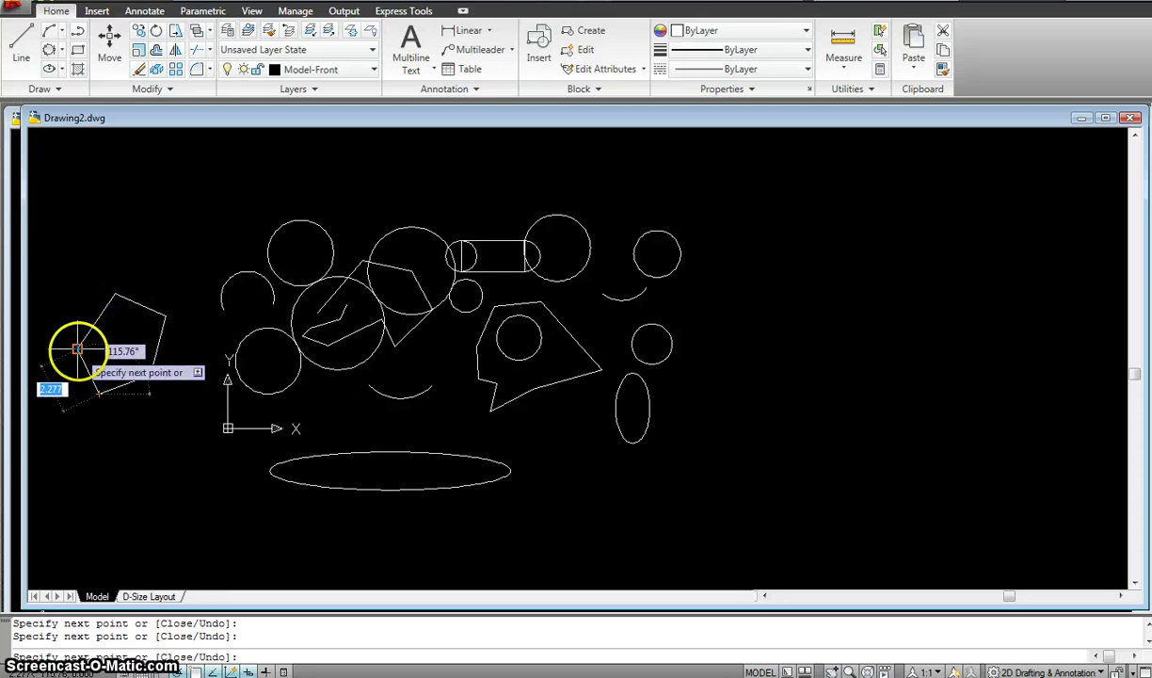
left_click(77, 346)
key("Escape")
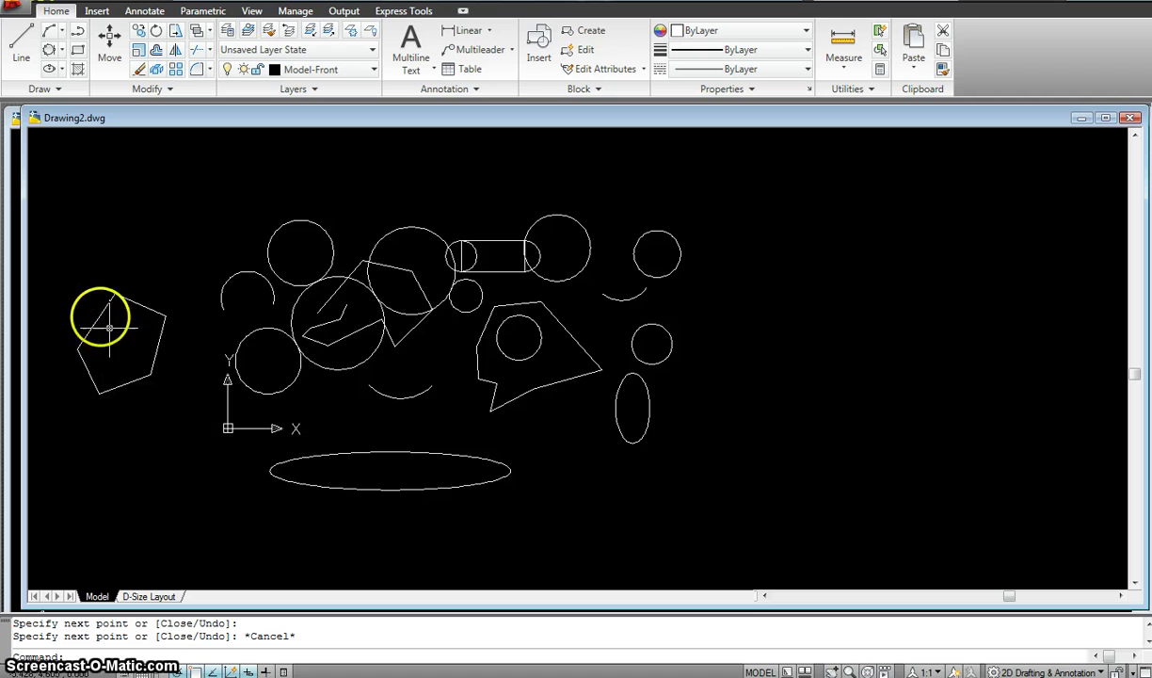
Draw a closed five-sided polyline at the lower left, below the line outline
left_click(78, 33)
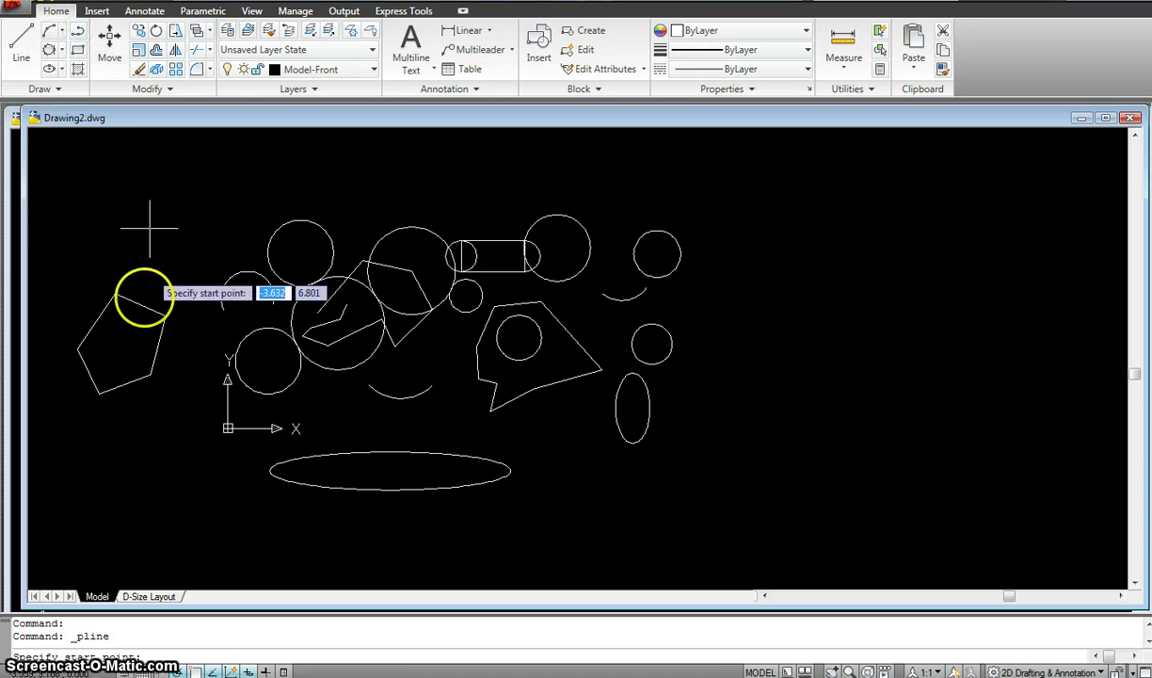
left_click(75, 500)
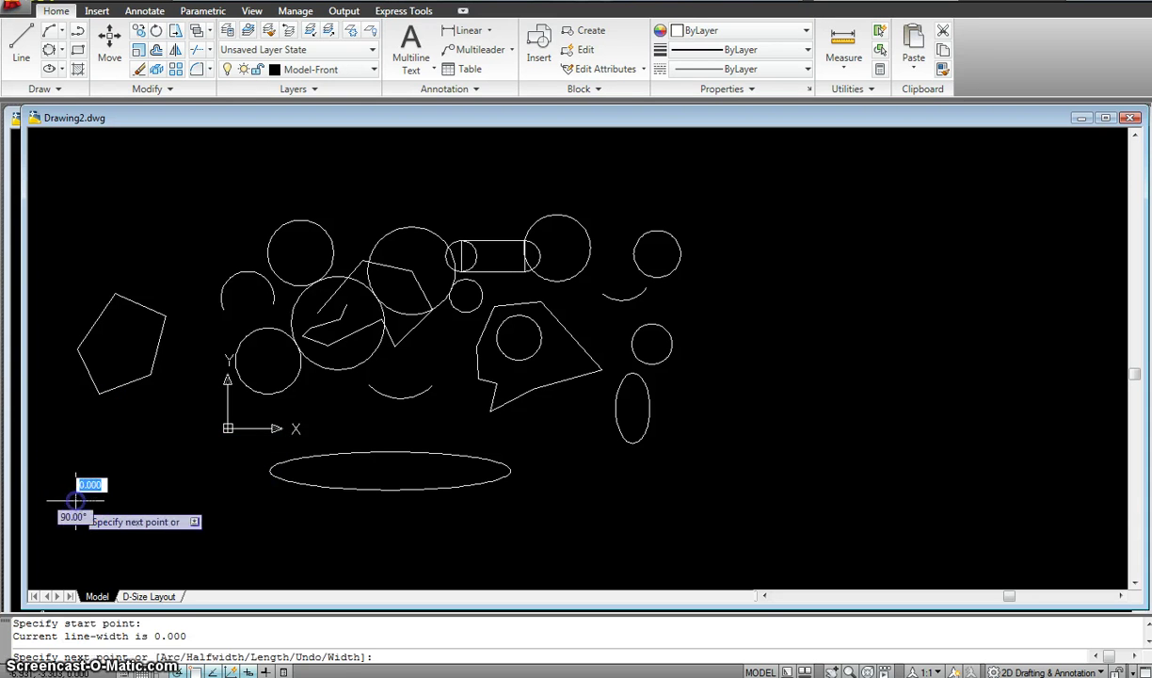
left_click(66, 444)
left_click(122, 440)
left_click(164, 484)
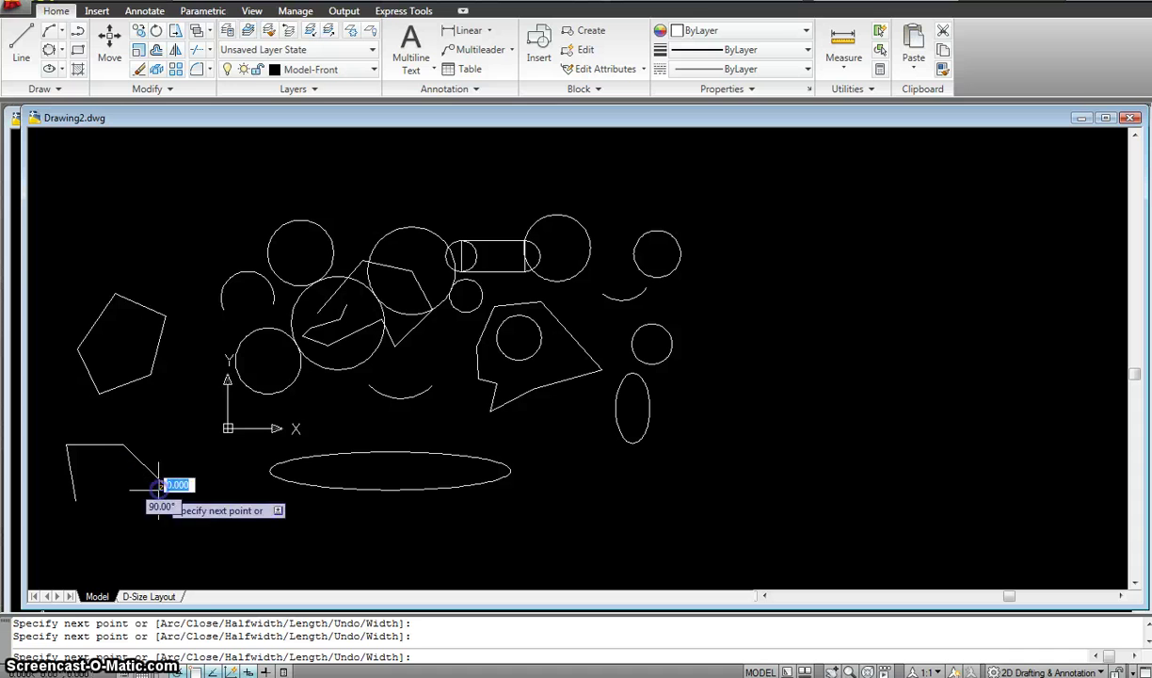
left_click(84, 506)
left_click(76, 500)
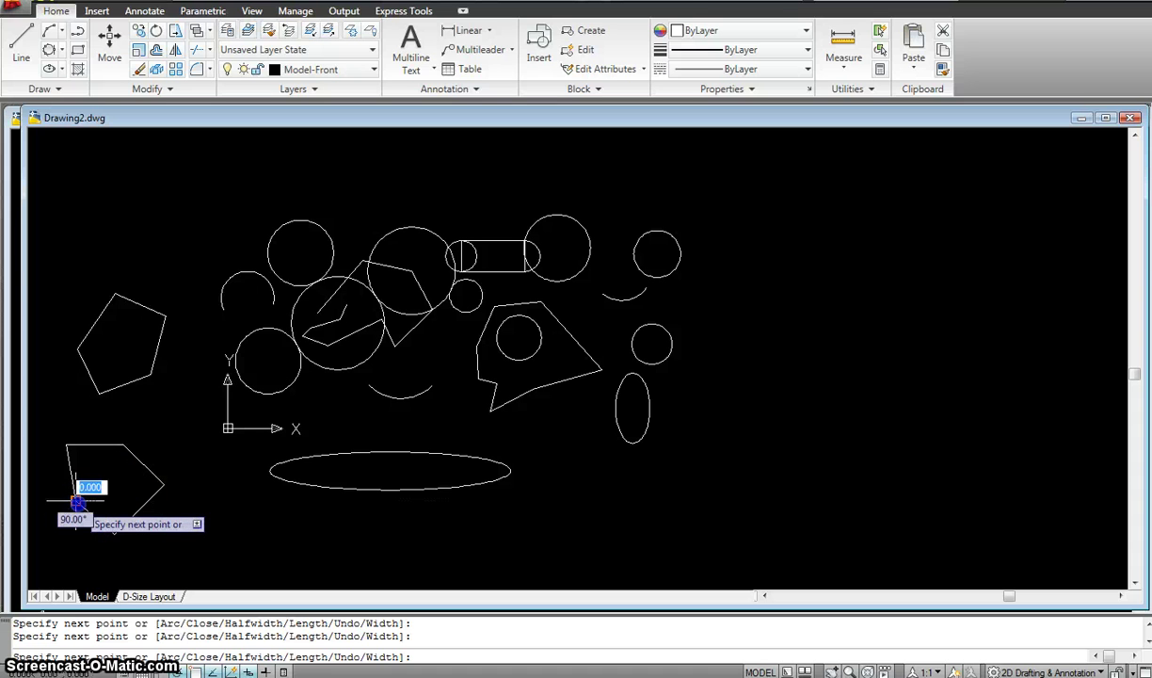
key("Escape")
Select the new polyline to check its Quick Properties, then deselect it
left_click(141, 459)
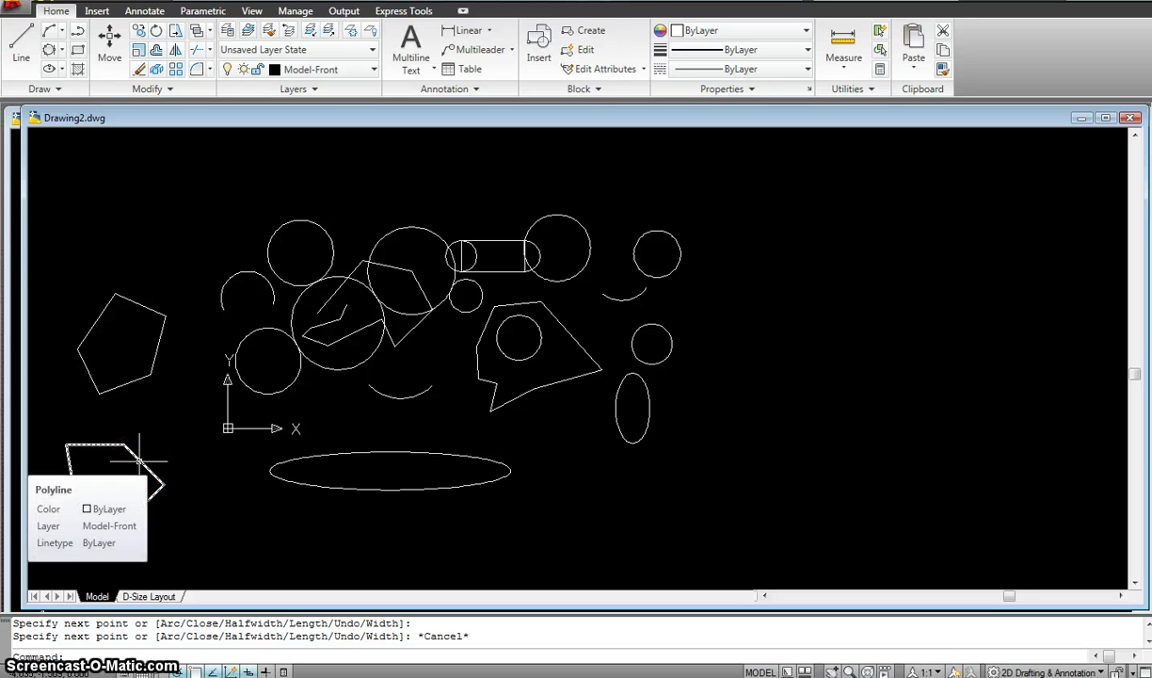
left_click(124, 455)
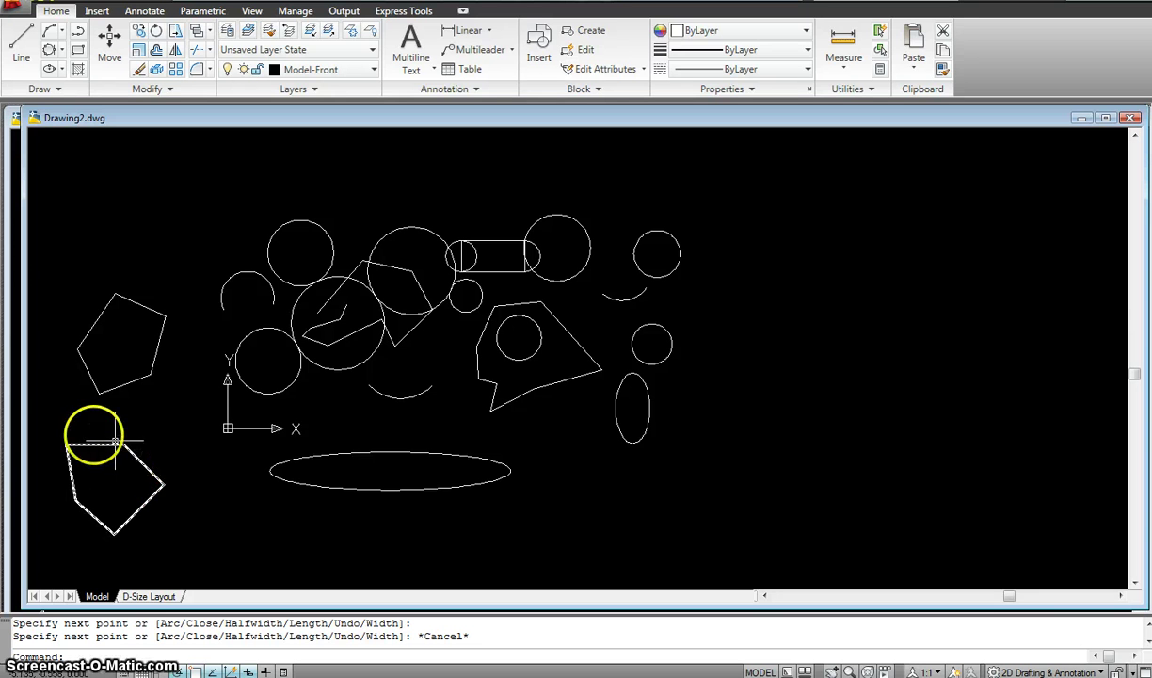
left_click(95, 444)
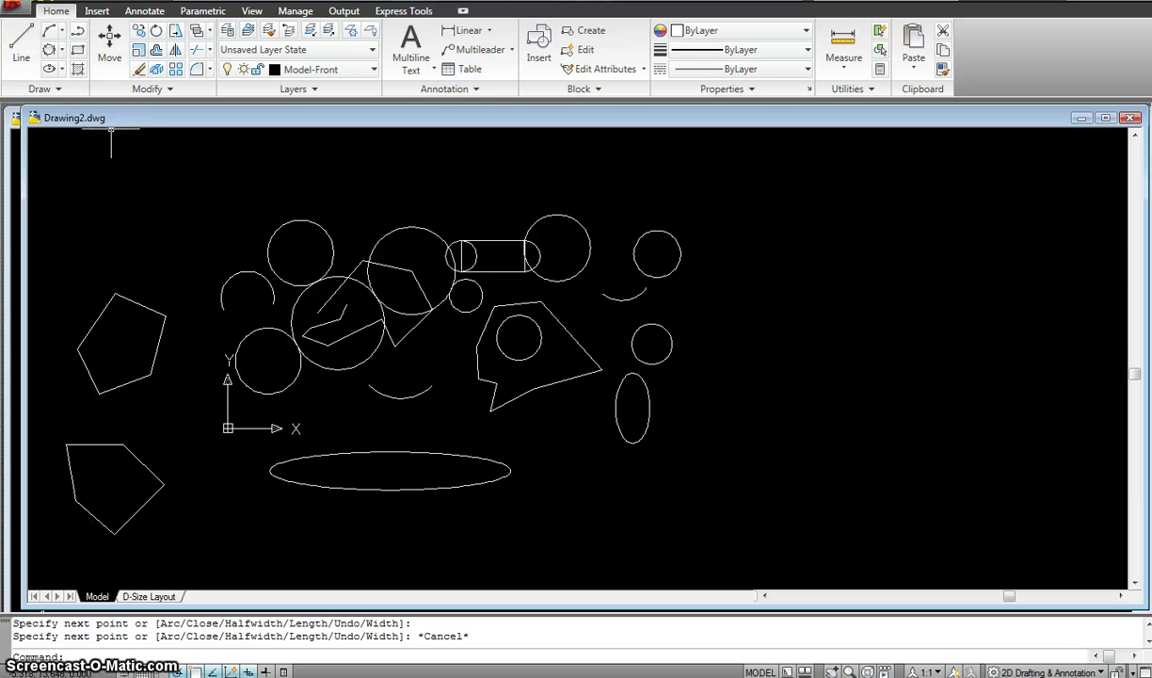
Draw a large multi-corner polyline on the right side of the drawing
key("Return")
left_click(719, 373)
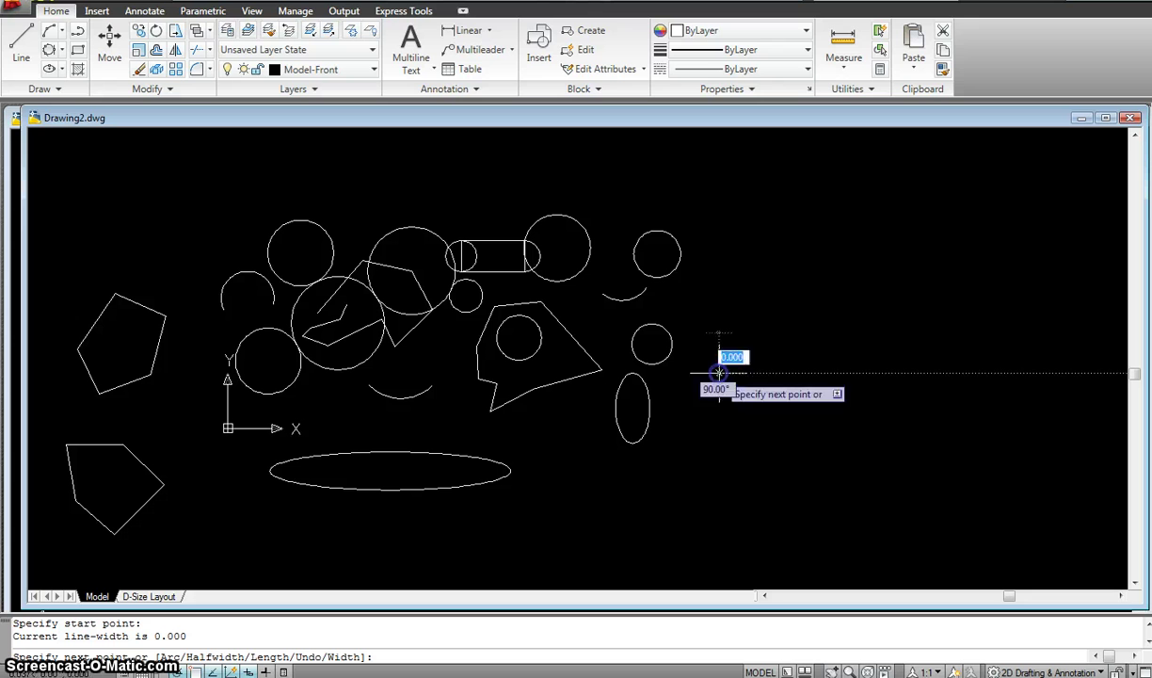
left_click(774, 437)
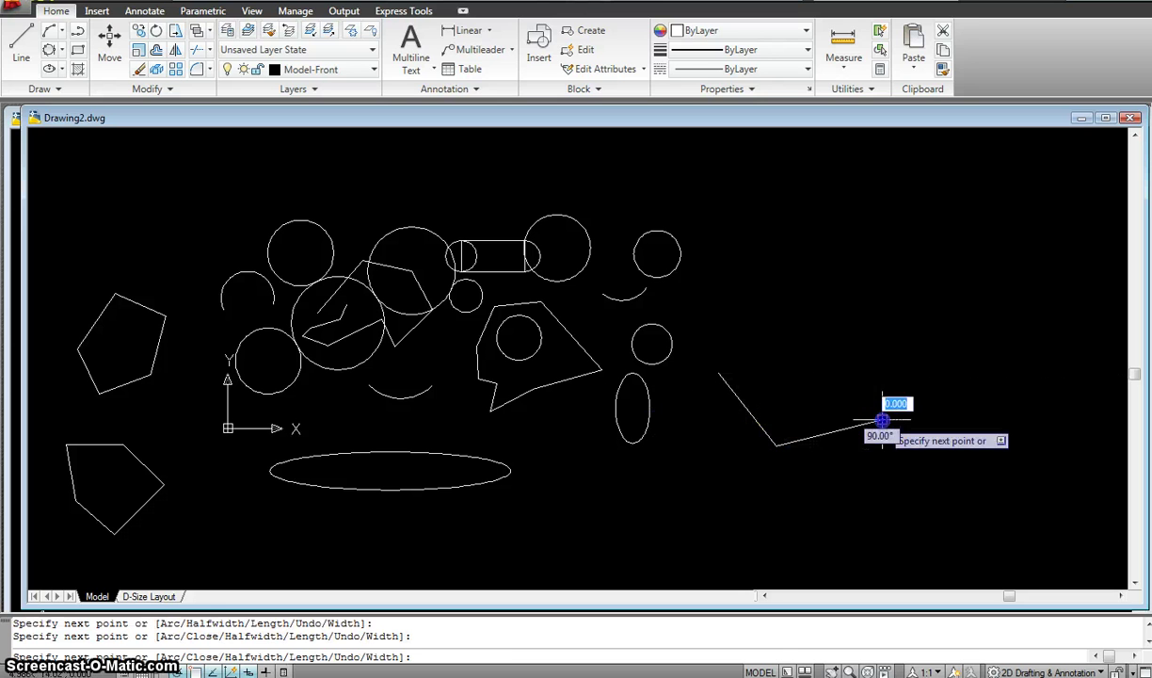
left_click(882, 420)
left_click(924, 282)
left_click(836, 196)
left_click(752, 226)
left_click(827, 384)
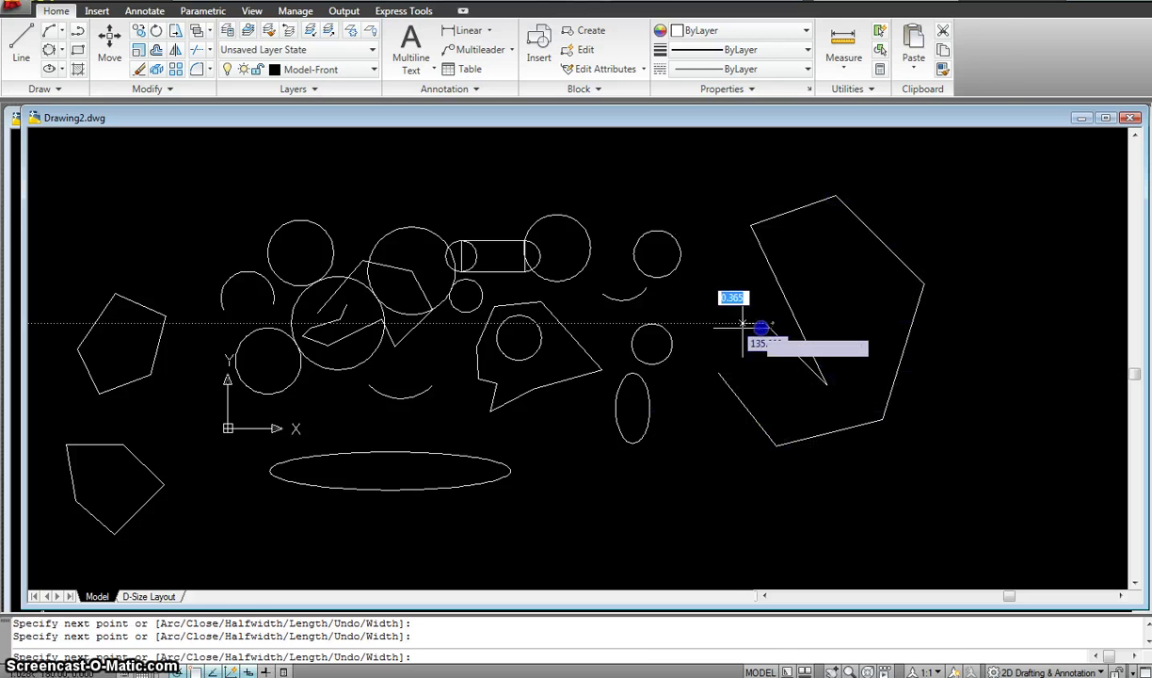
left_click(723, 349)
key("Escape")
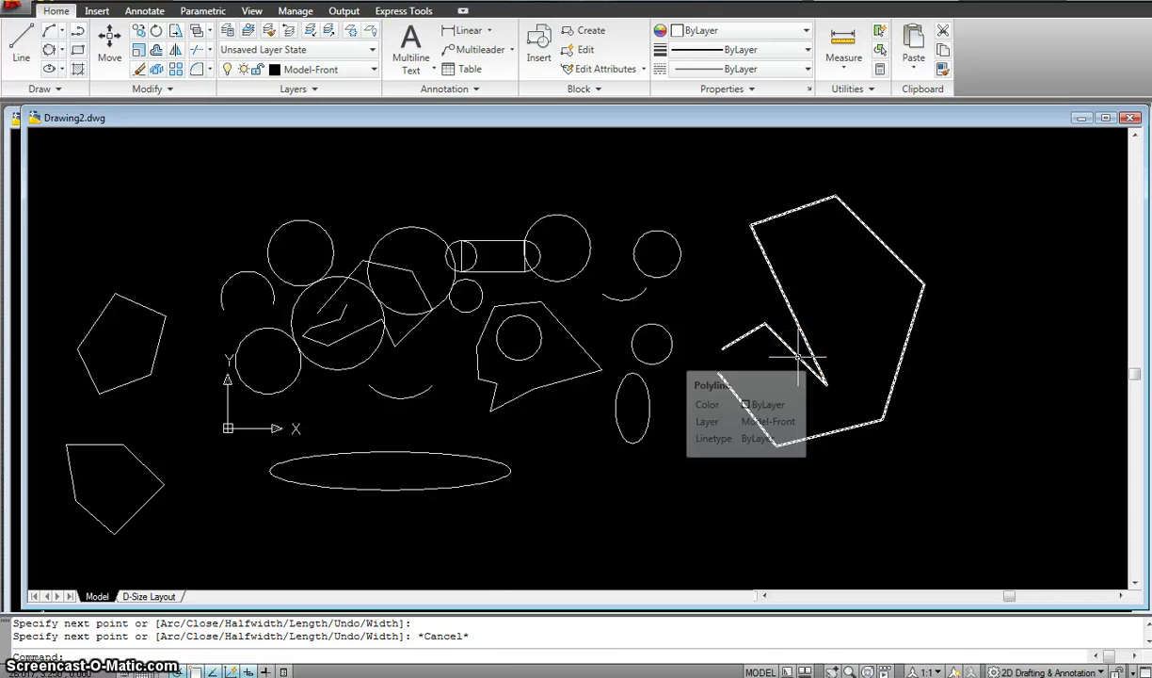
Grip-stretch the polyline's inner vertex up near the top and its right vertex outward
left_click(798, 357)
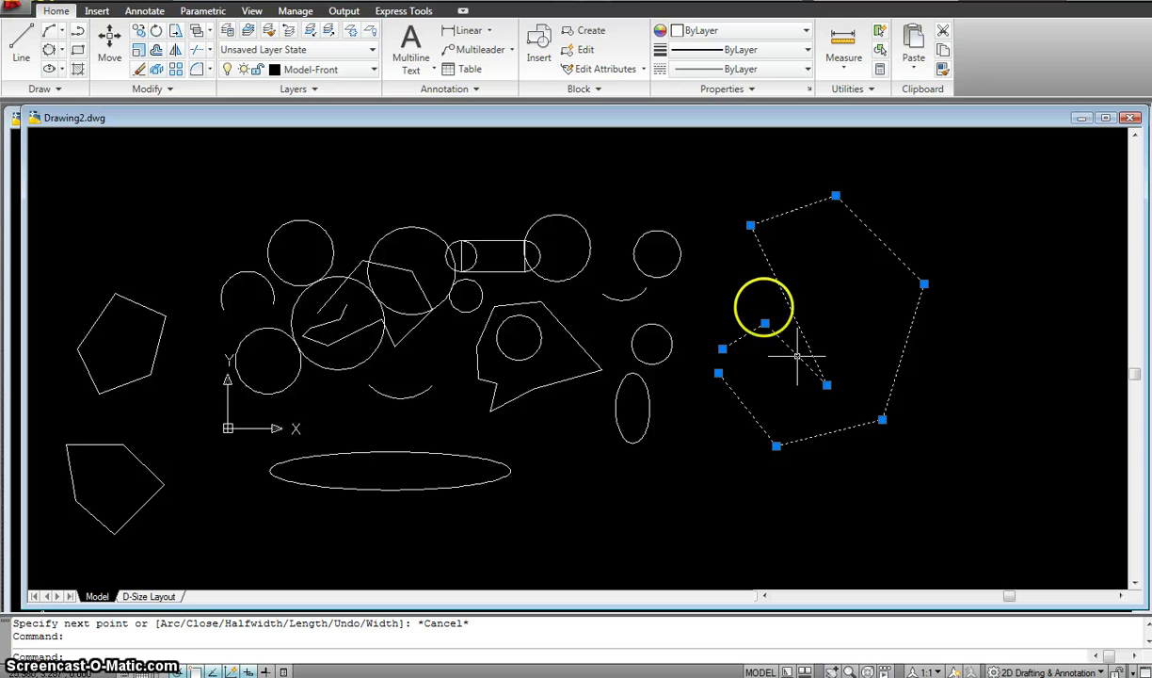
left_click(764, 323)
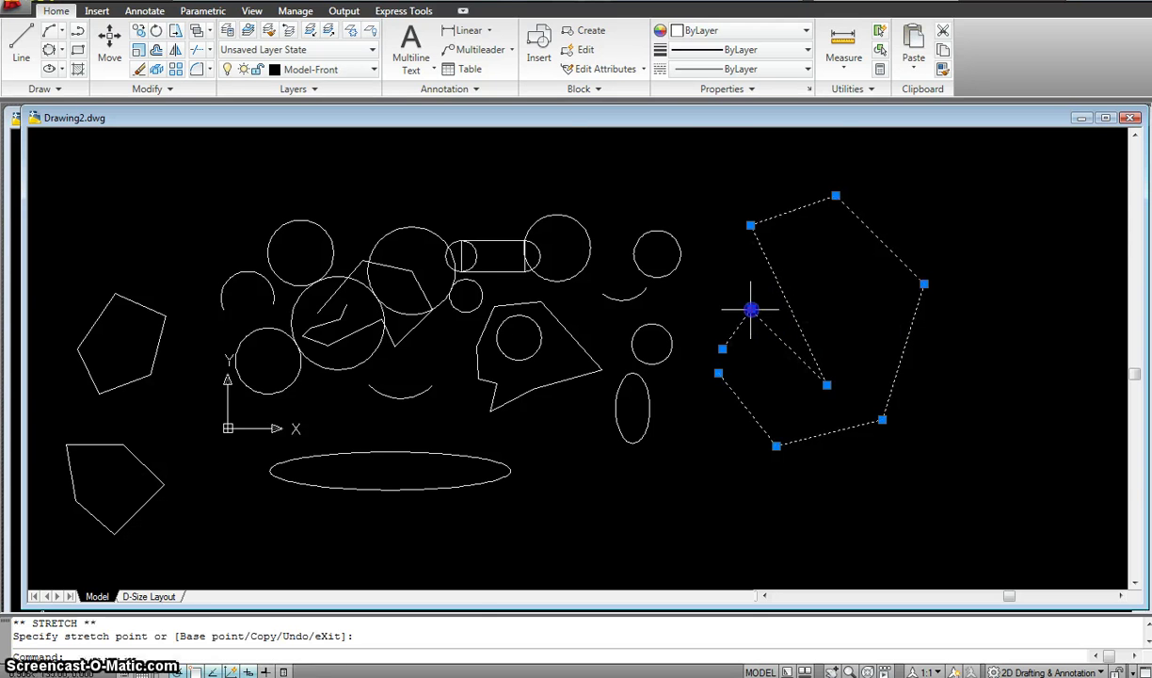
left_click(777, 196)
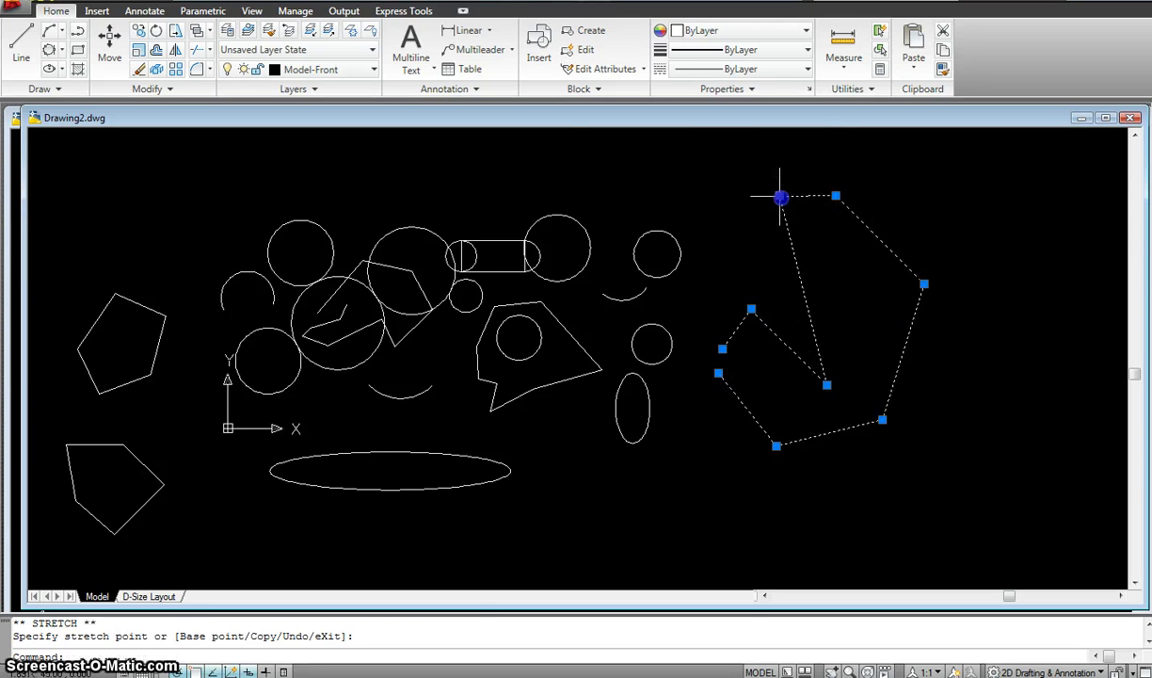
left_click(924, 283)
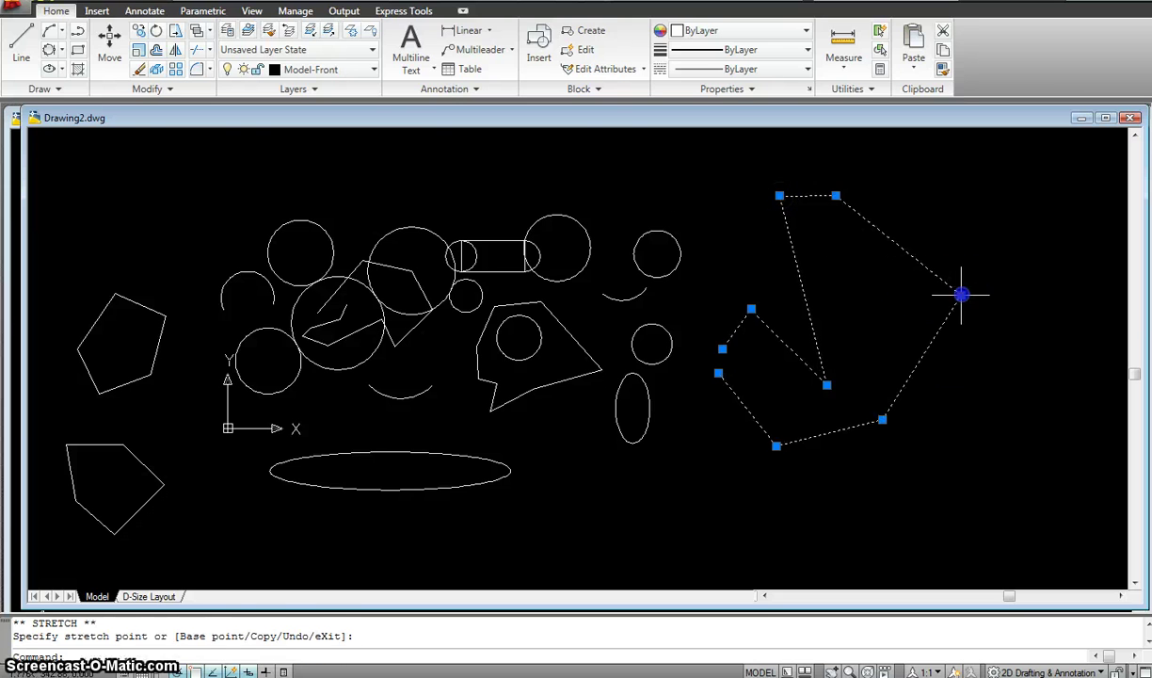
left_click(960, 294)
key("Escape")
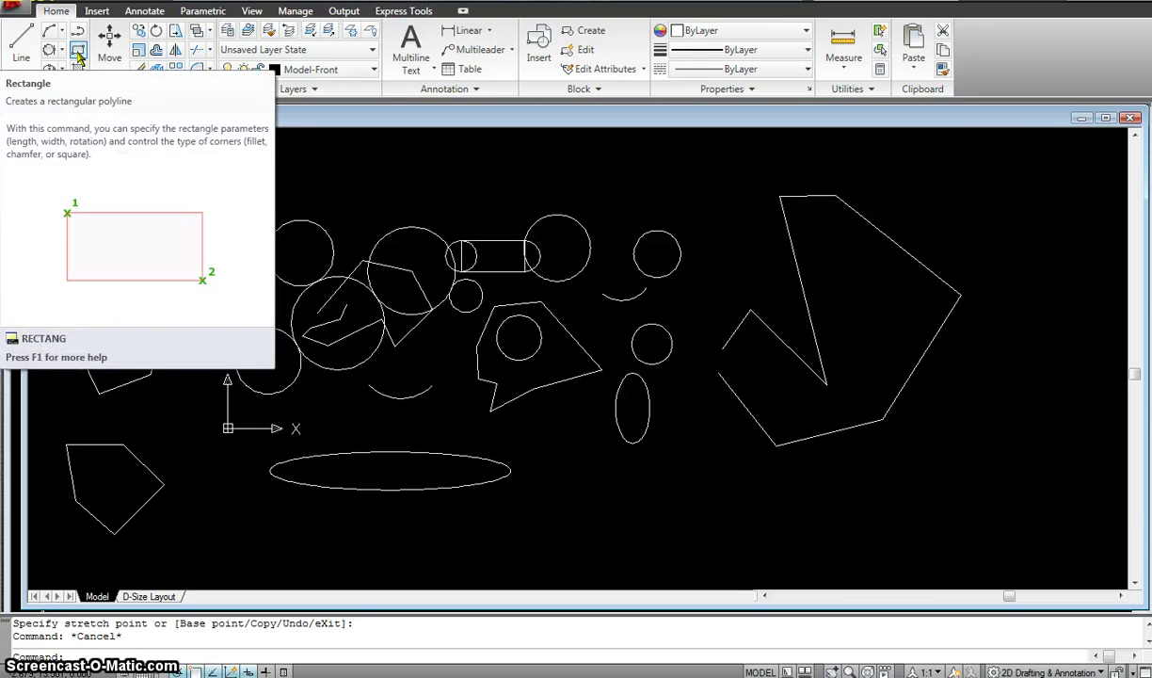
Draw a rectangle by two opposite corners below the tall upright ellipse
left_click(79, 57)
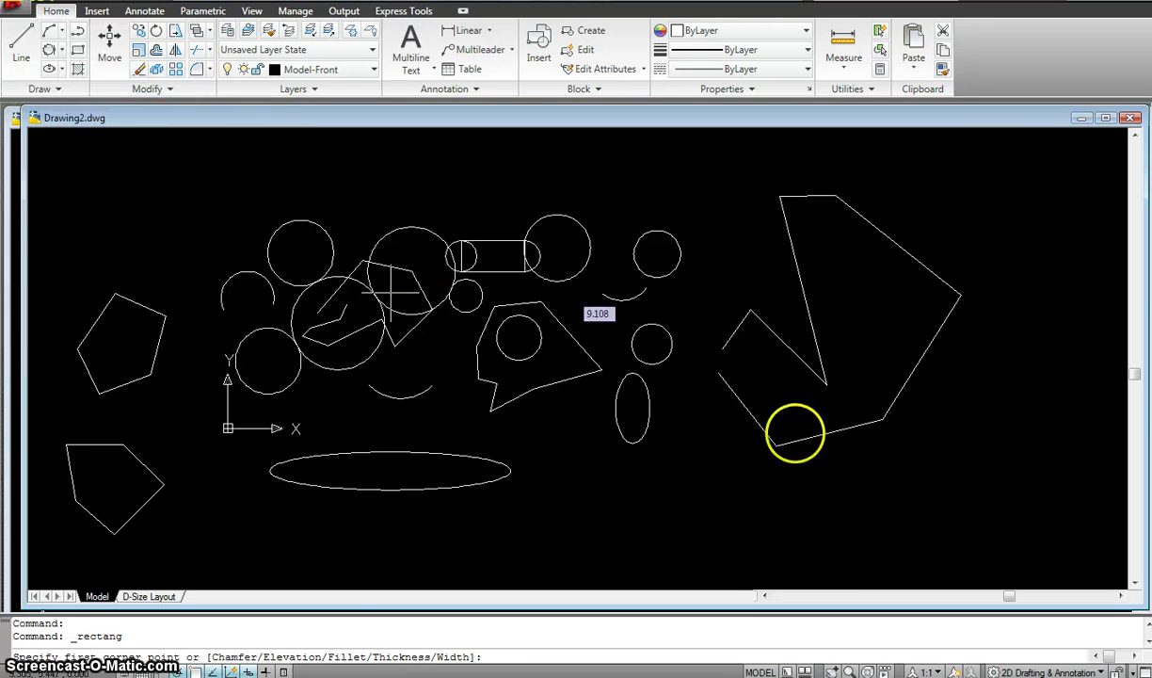
left_click(642, 491)
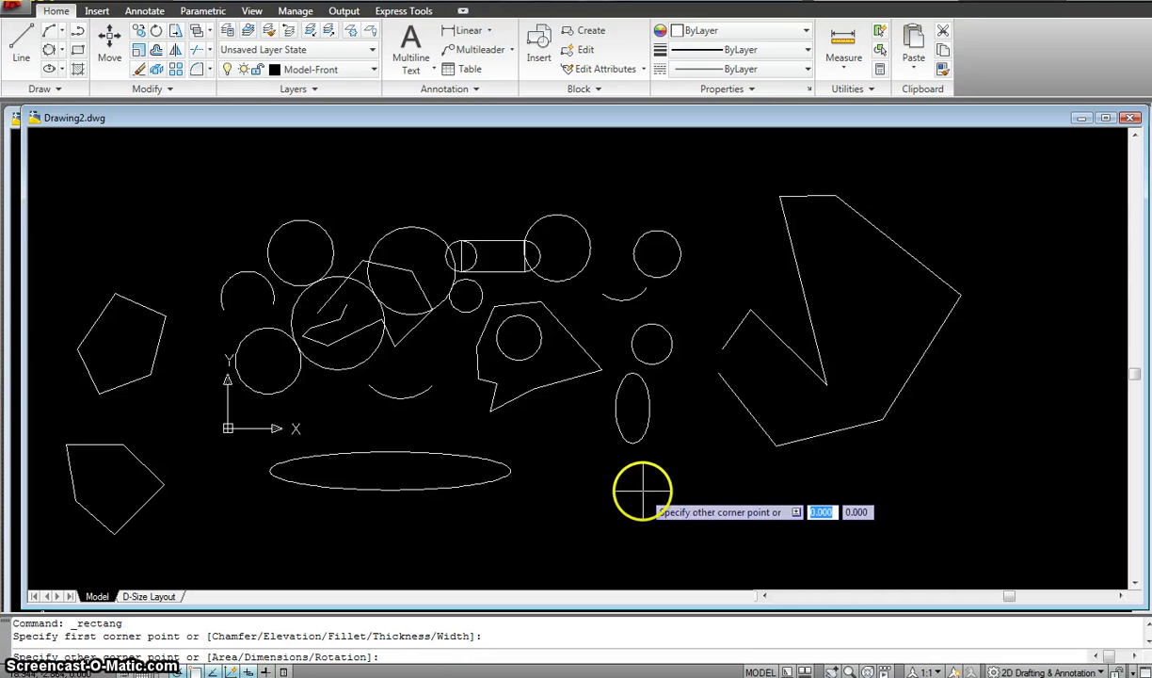
left_click(781, 568)
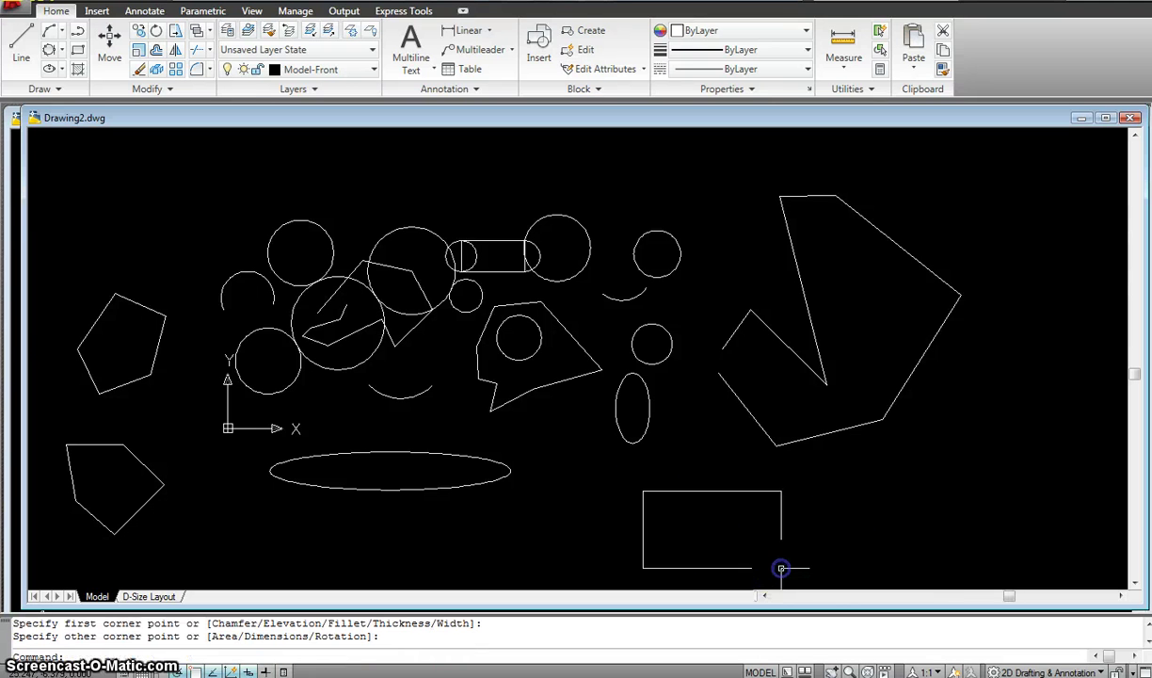
scroll(578, 339, "down", 2)
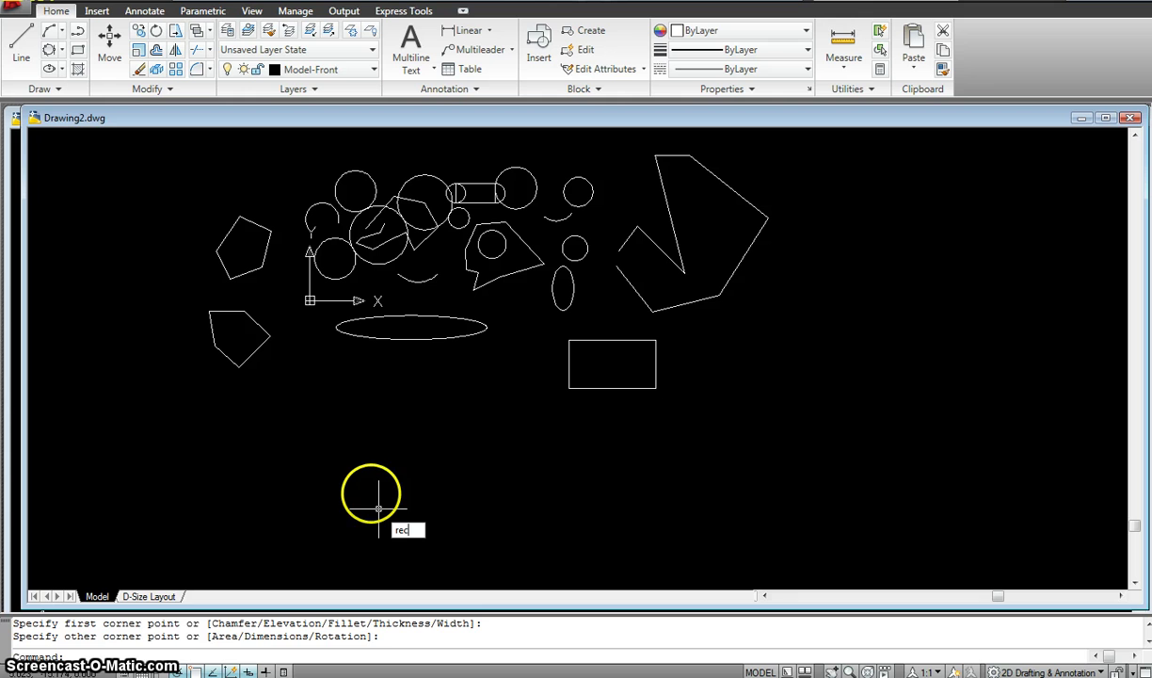
Draw a small rectangle at the lower left with the repeated RECTANG command
key("Return")
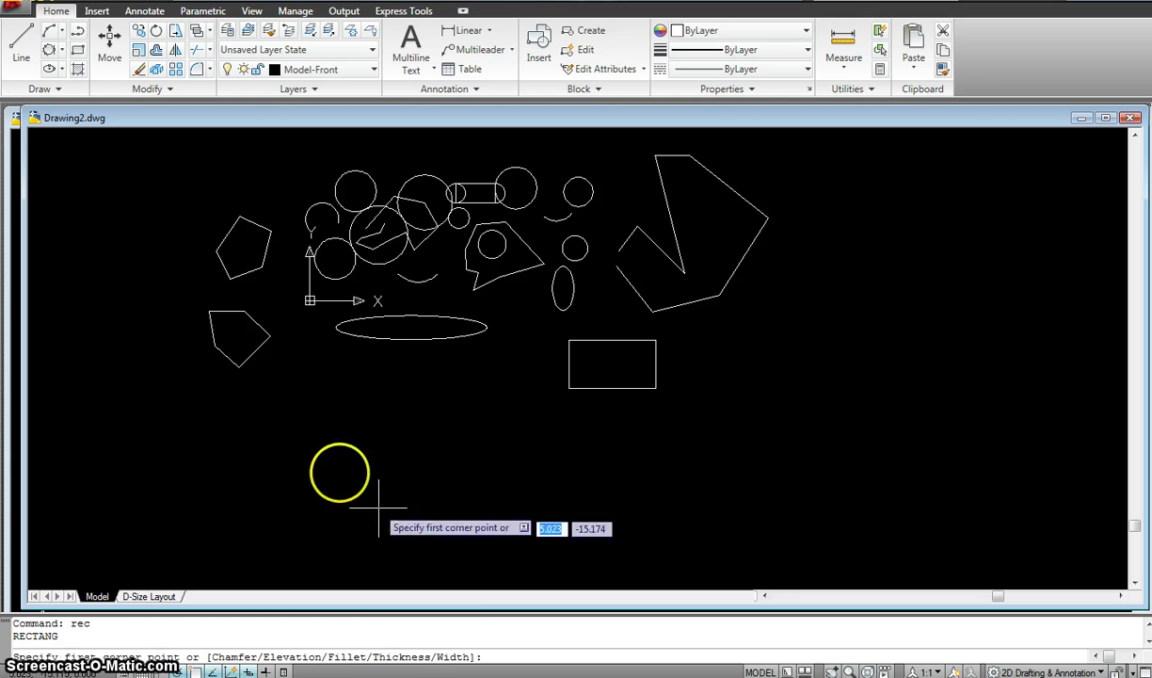
left_click(302, 420)
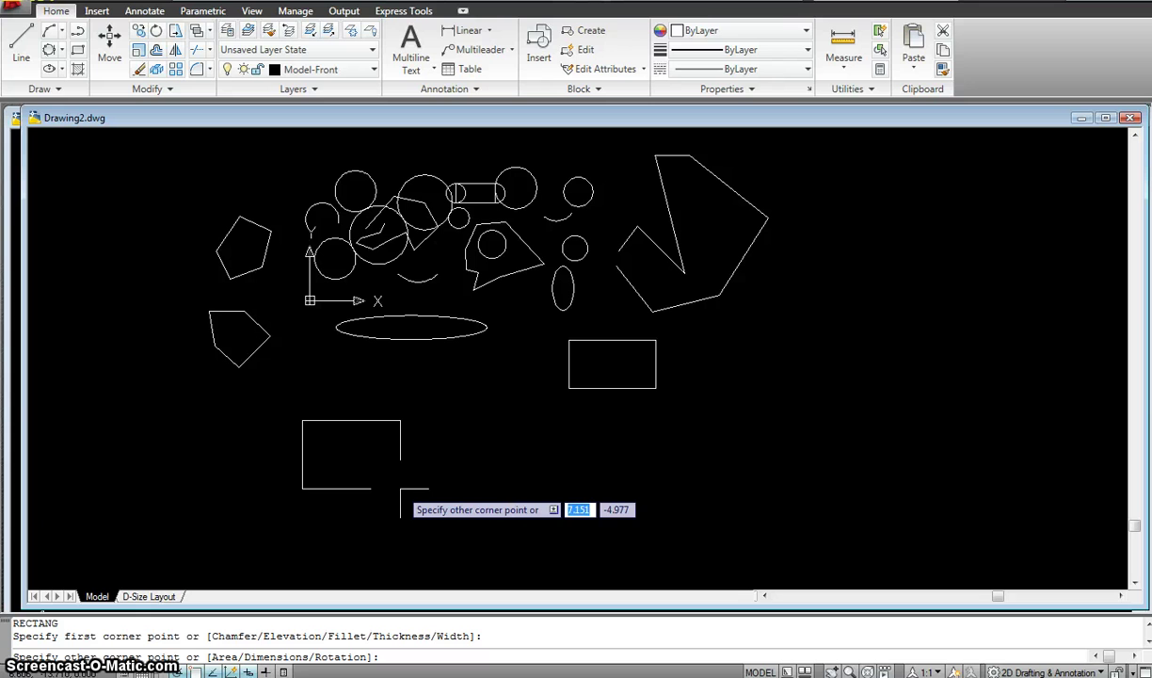
key("Return")
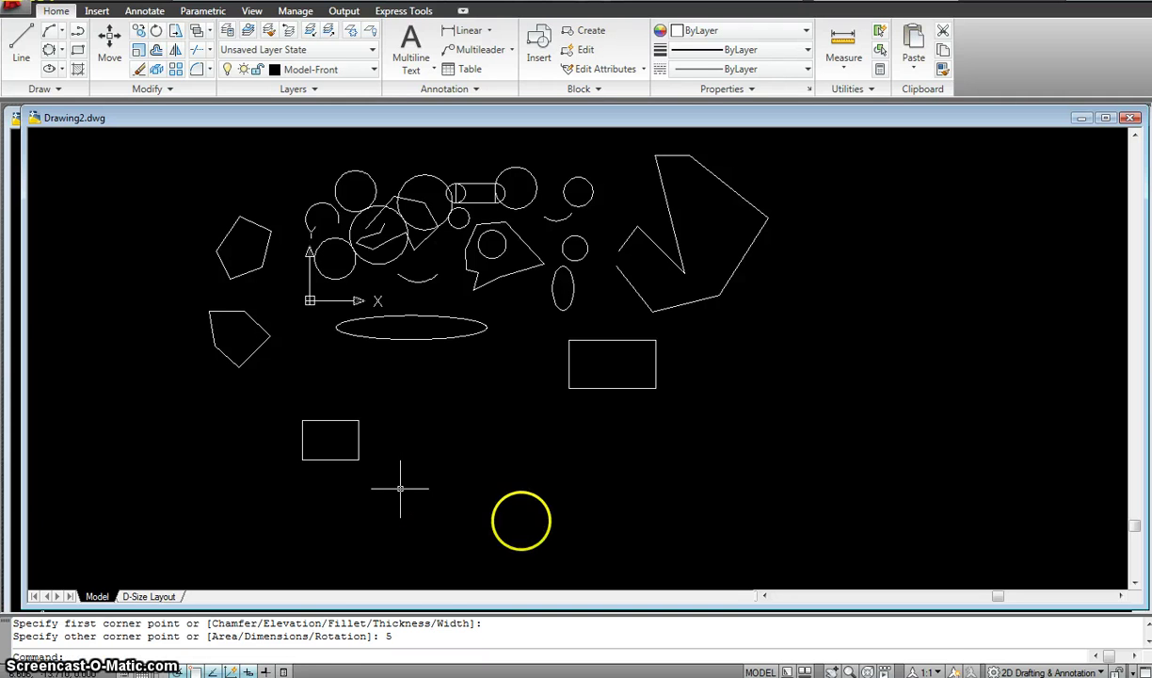
Draw a 3 by 3 square to its right using @3,3
key("Return")
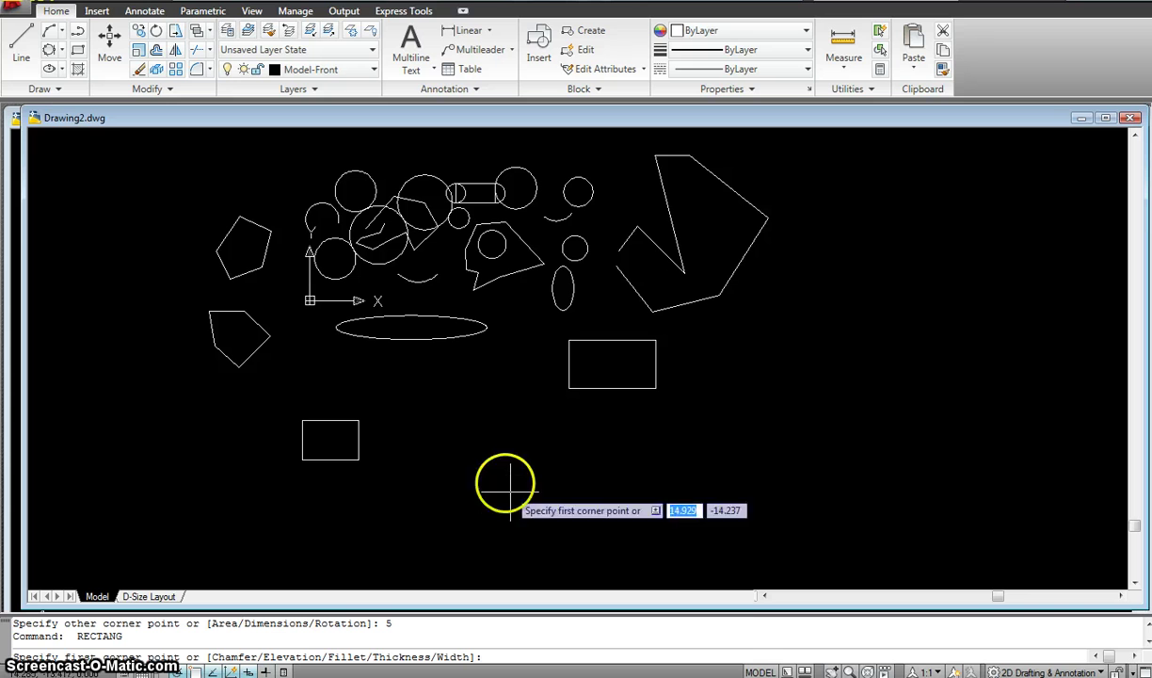
left_click(459, 424)
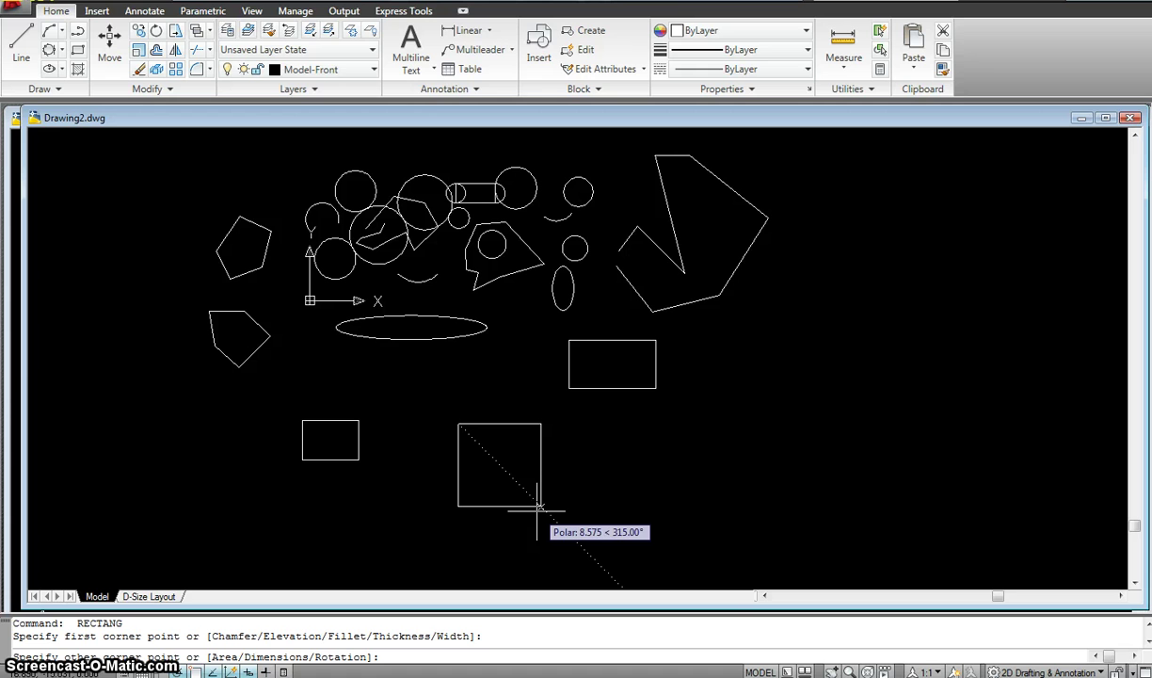
type("3")
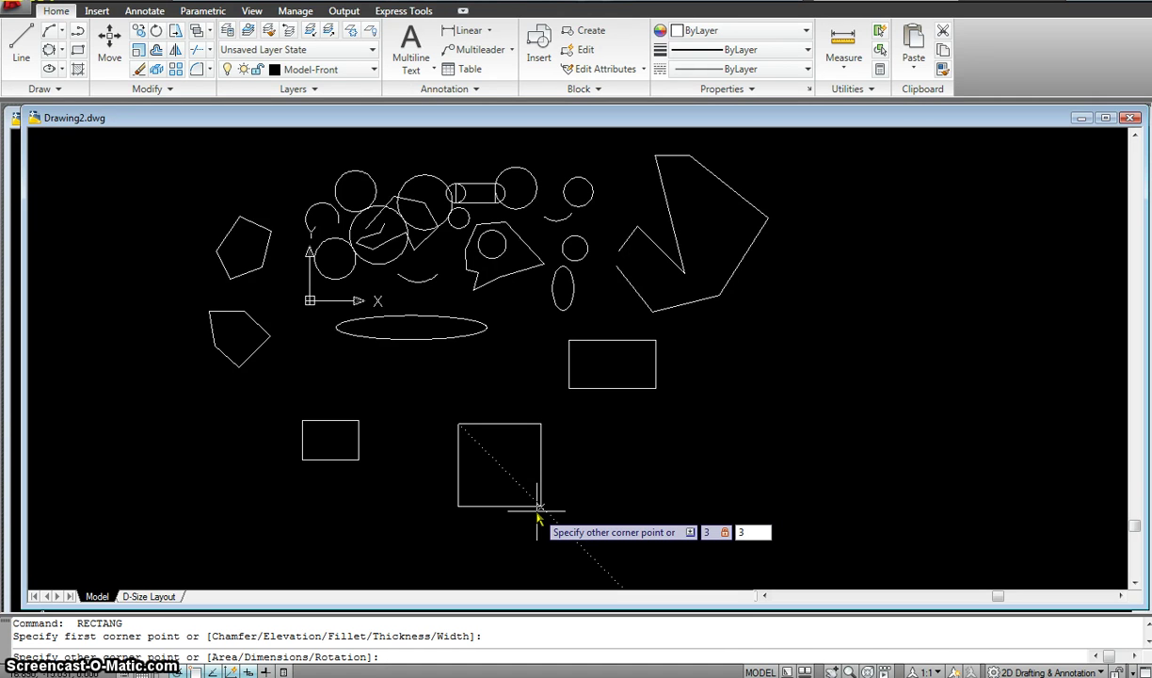
key("Return")
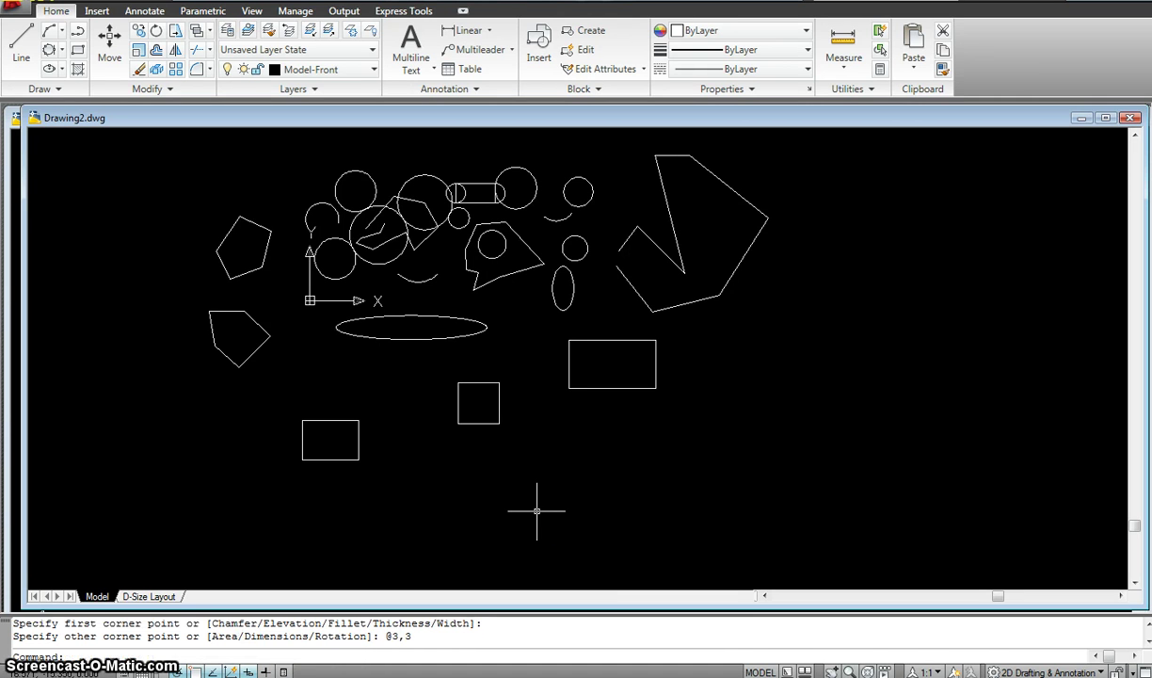
scroll(480, 357, "up", 3)
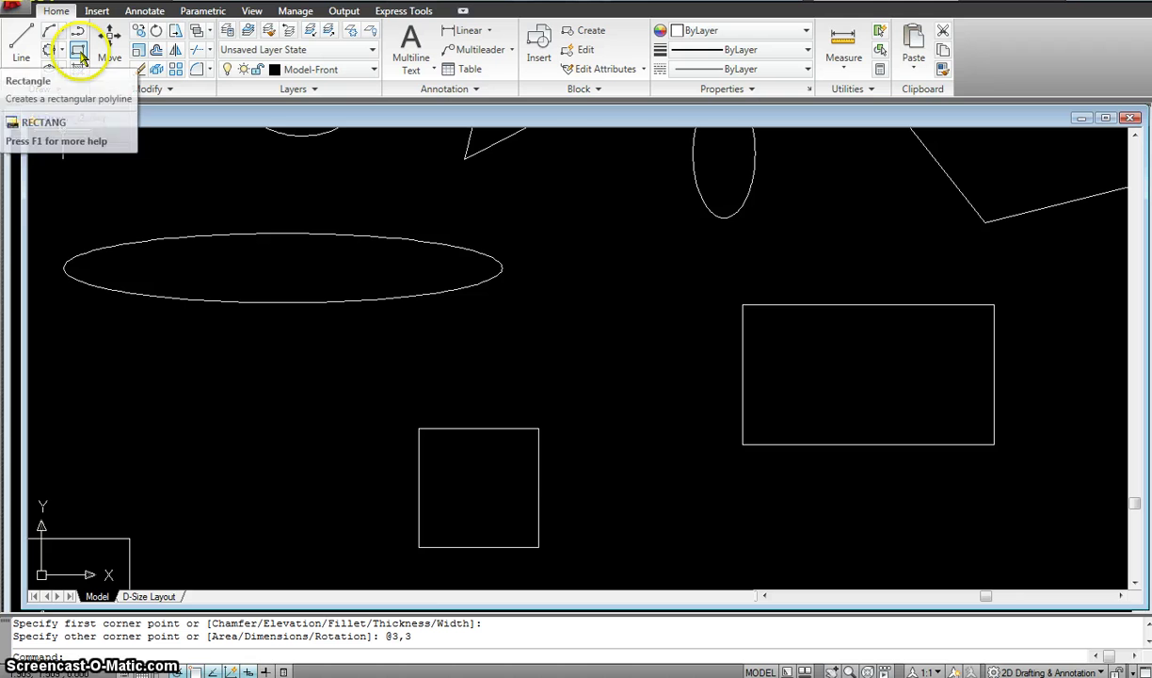
Zoom out and nudge the view right and down, then expand the Draw panel's extra tools
scroll(236, 287, "down", 2)
middle_click_drag(237, 287, 249, 304)
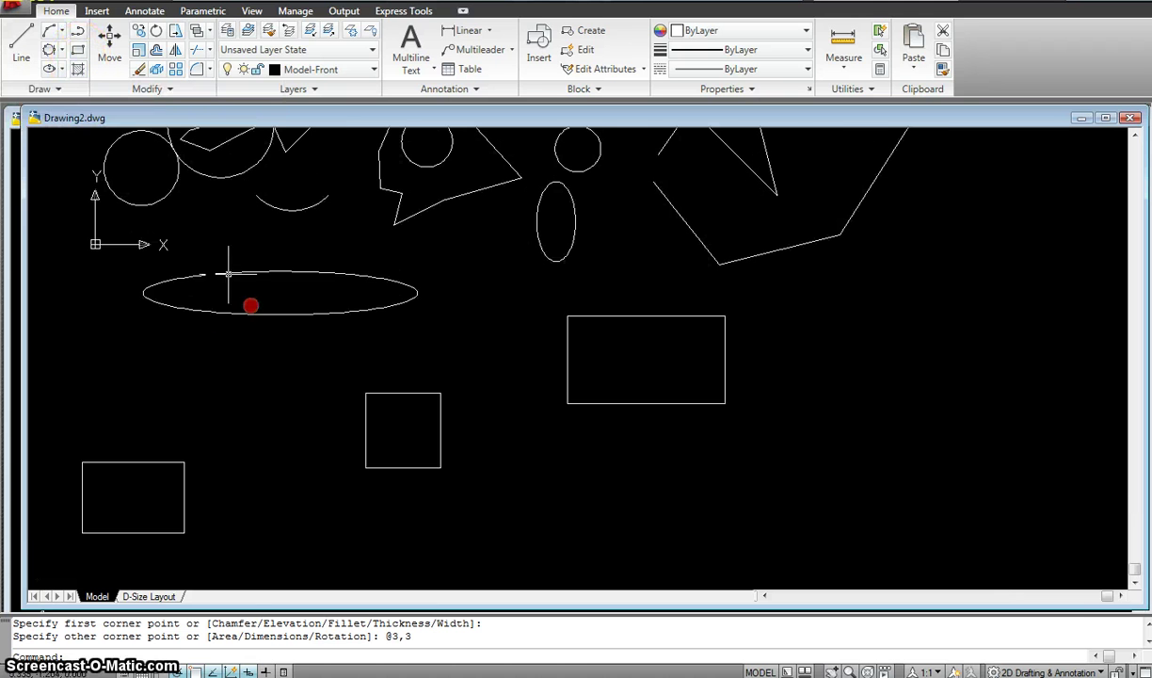
left_click(42, 89)
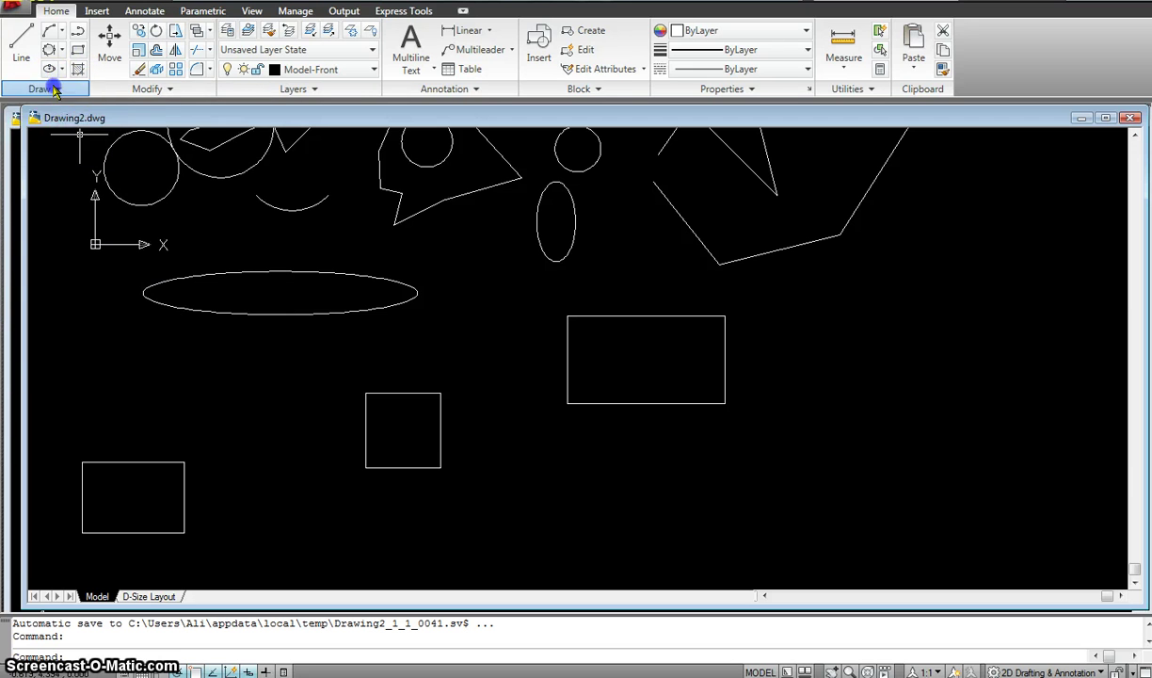
left_click(43, 89)
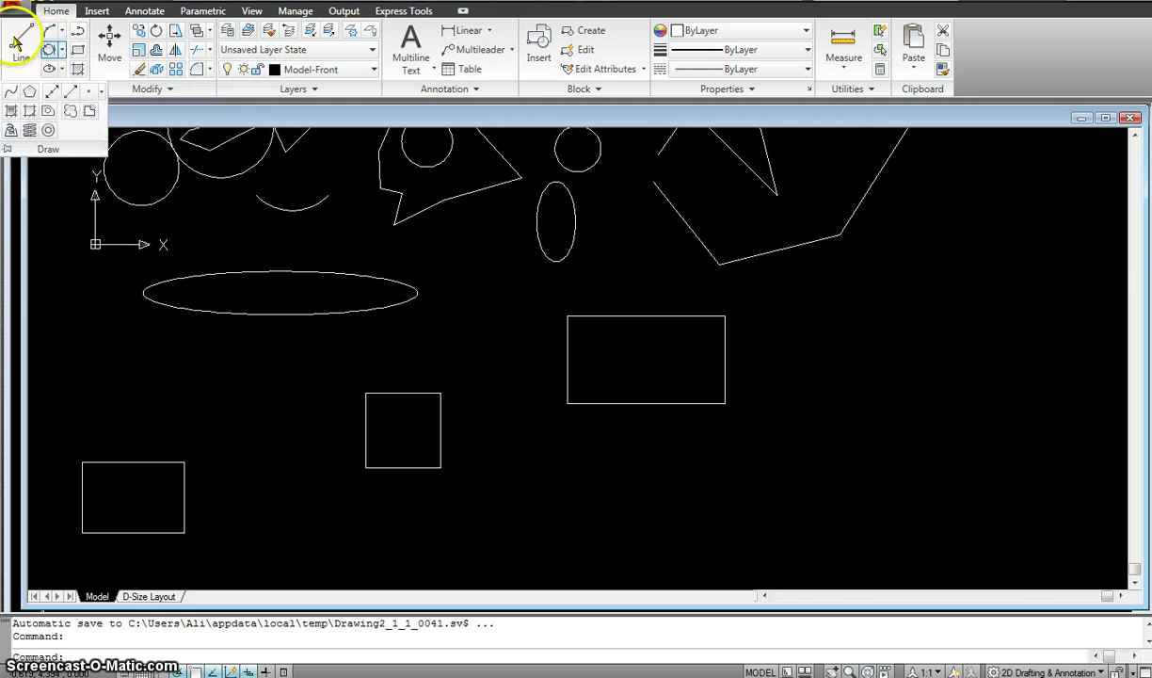
left_click(11, 94)
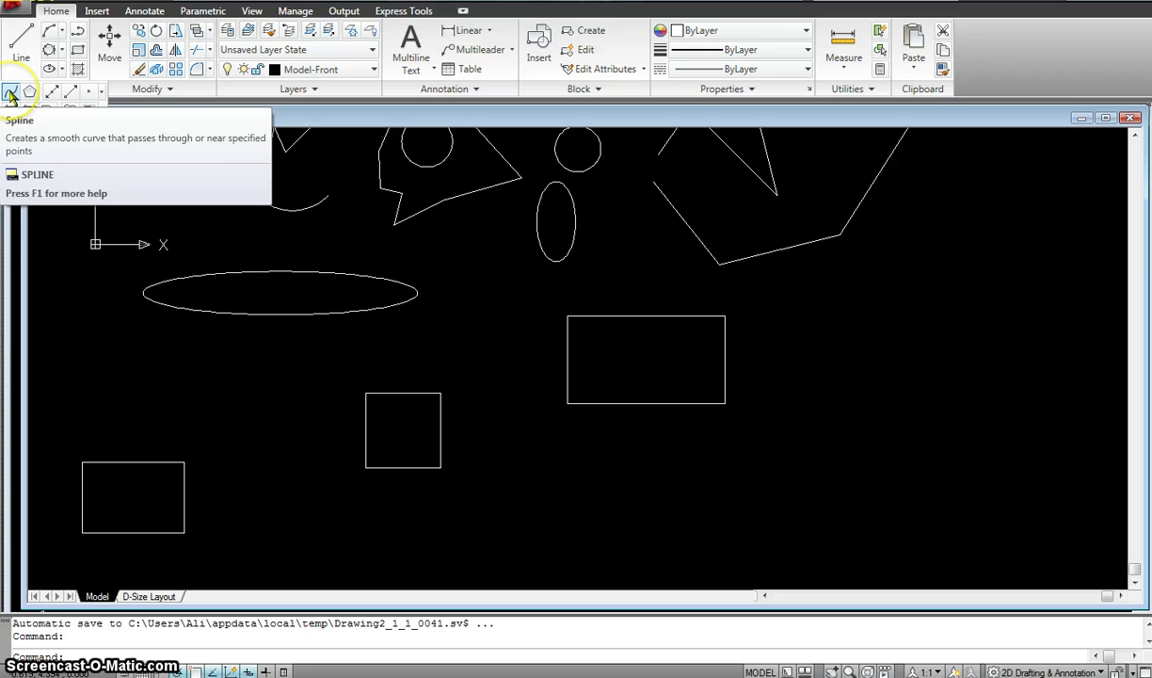
Draw a wavy spline right of the rectangle ending in an upward hook, keeping the default start tangent
left_click(11, 95)
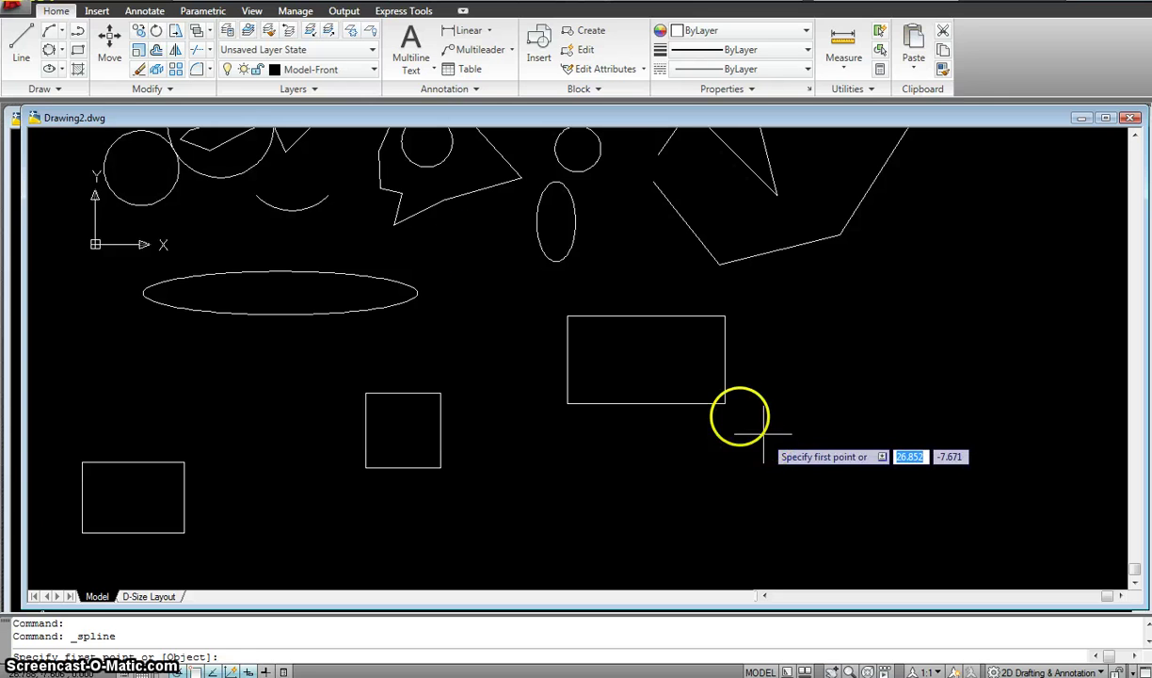
left_click(44, 89)
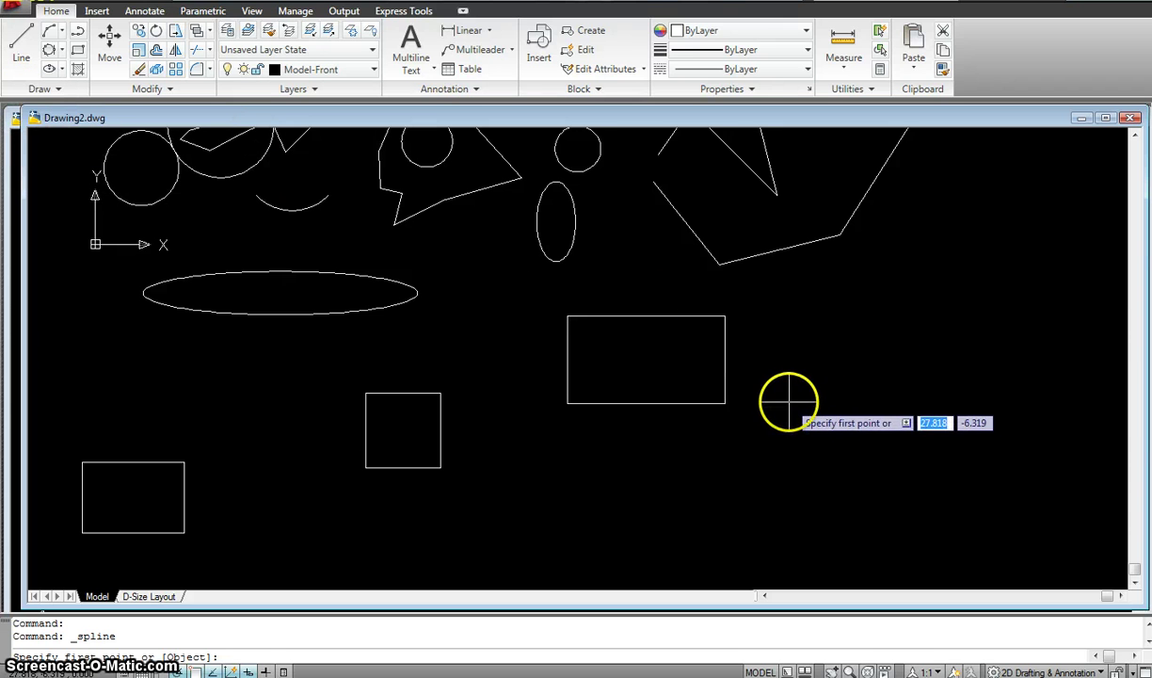
left_click(789, 402)
left_click(843, 324)
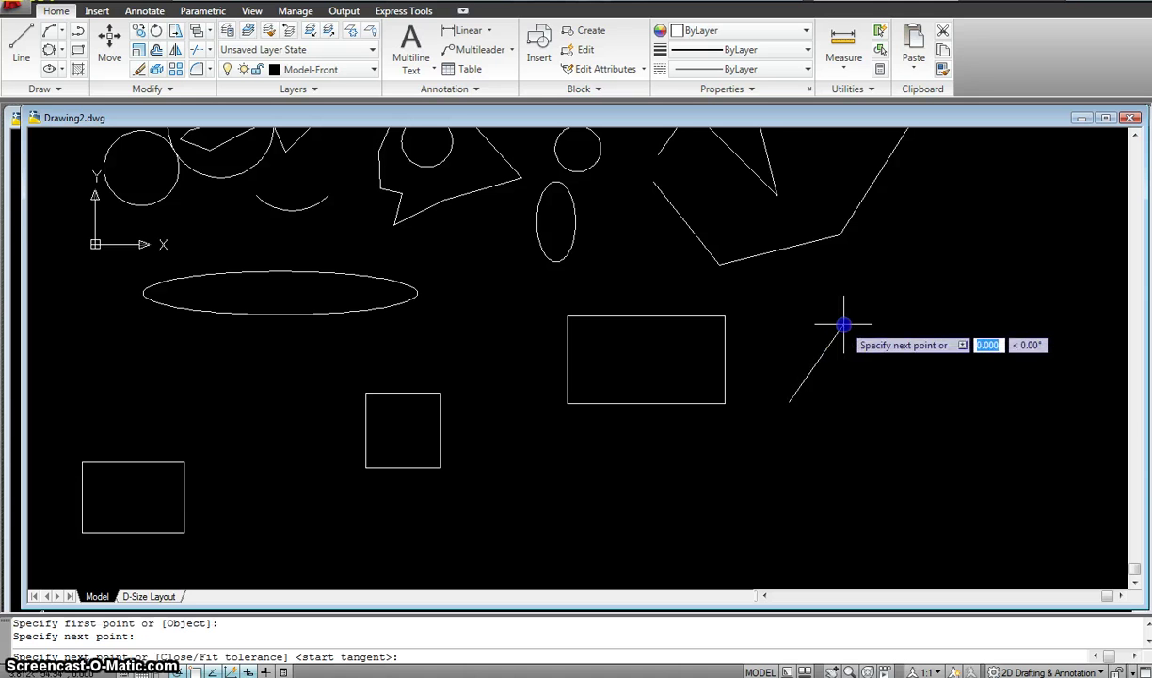
left_click(916, 426)
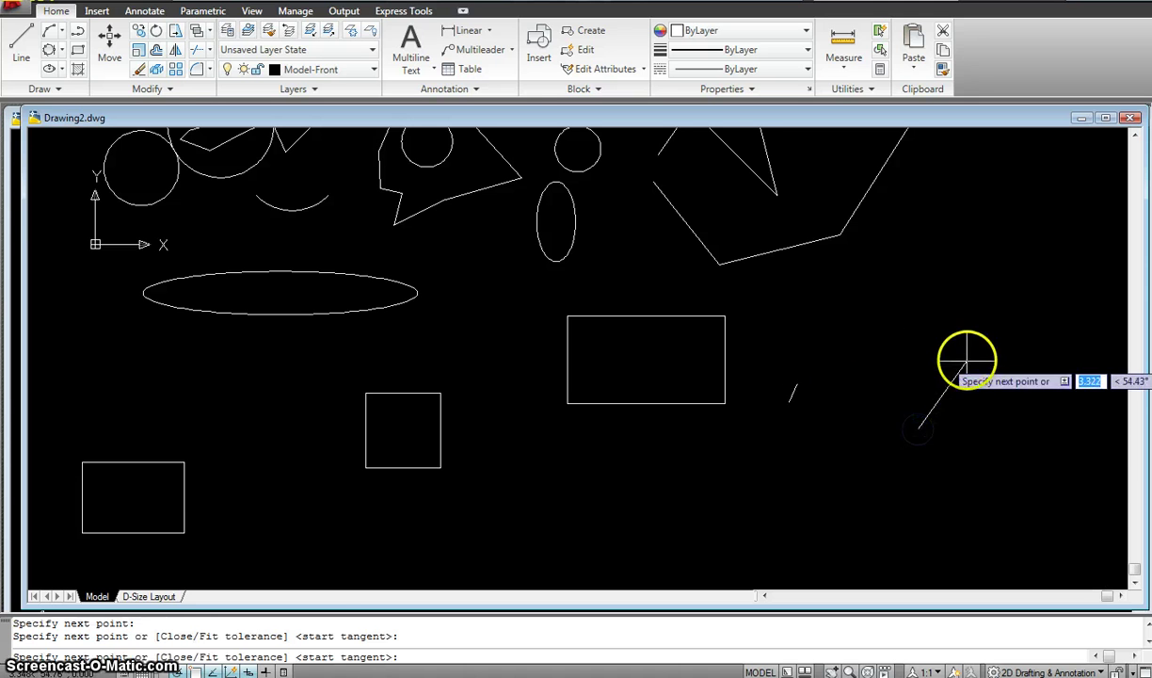
left_click(1070, 440)
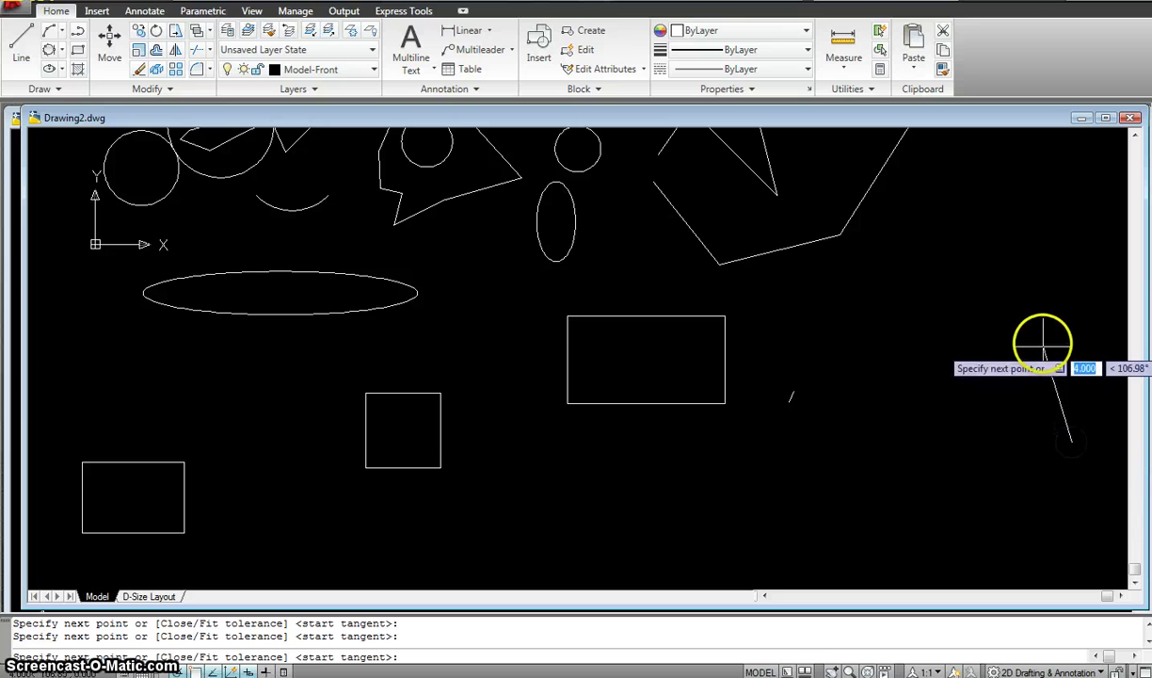
key("Return")
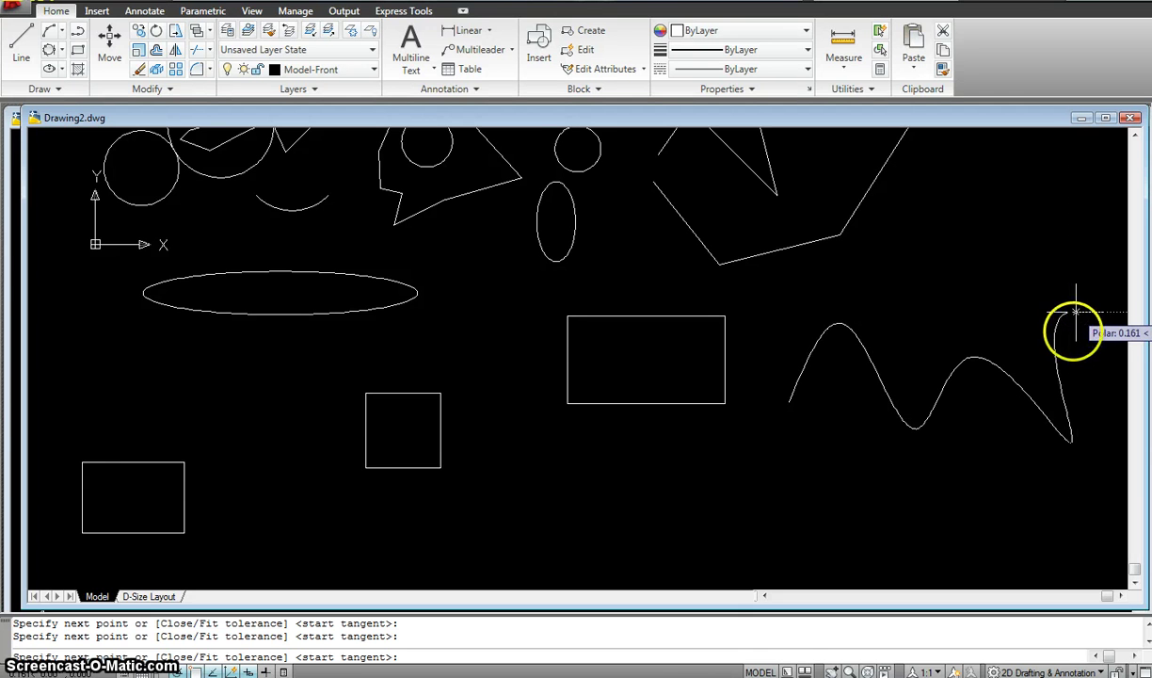
left_click(1075, 312)
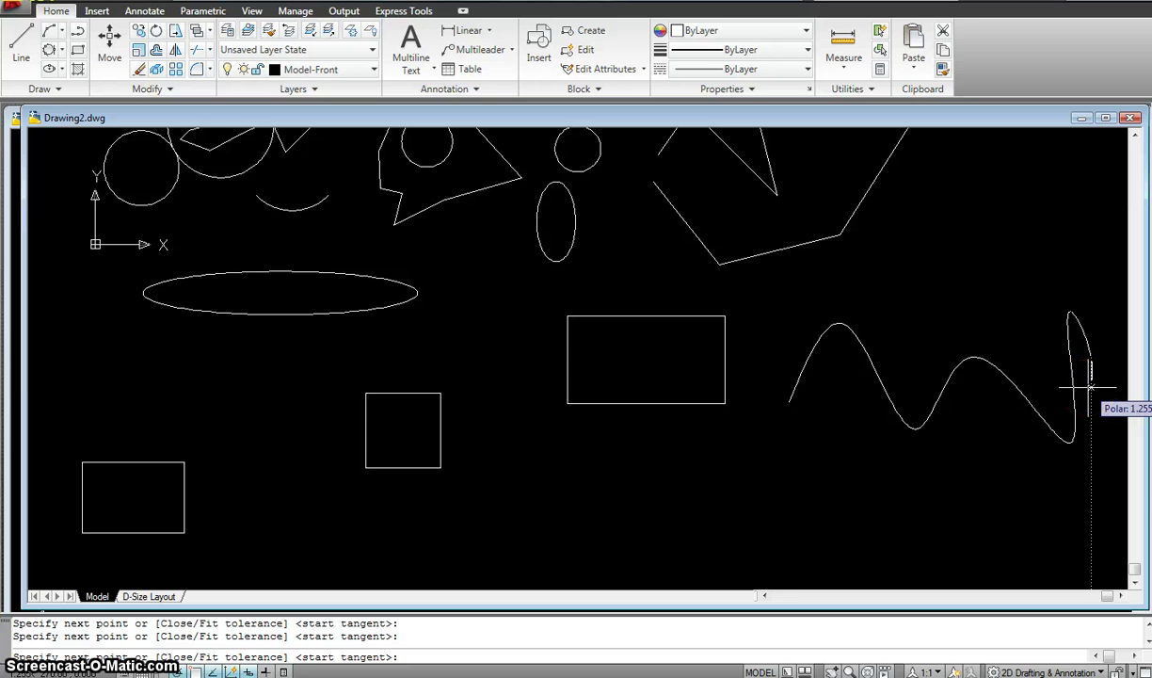
key("Return")
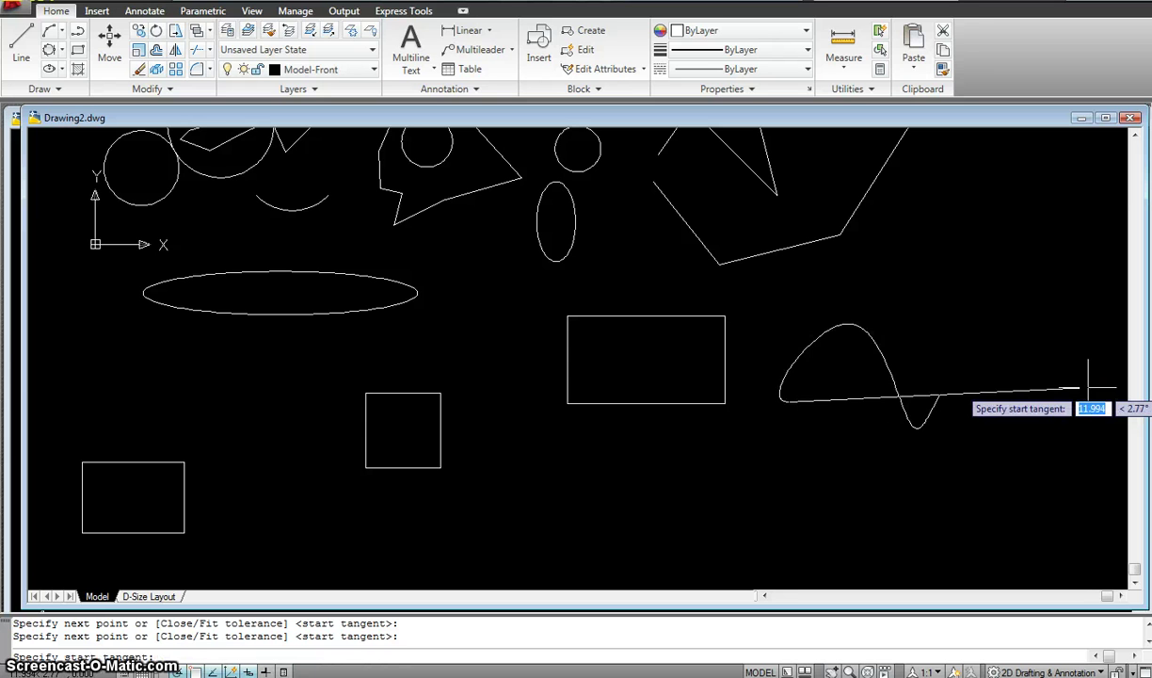
key("Return")
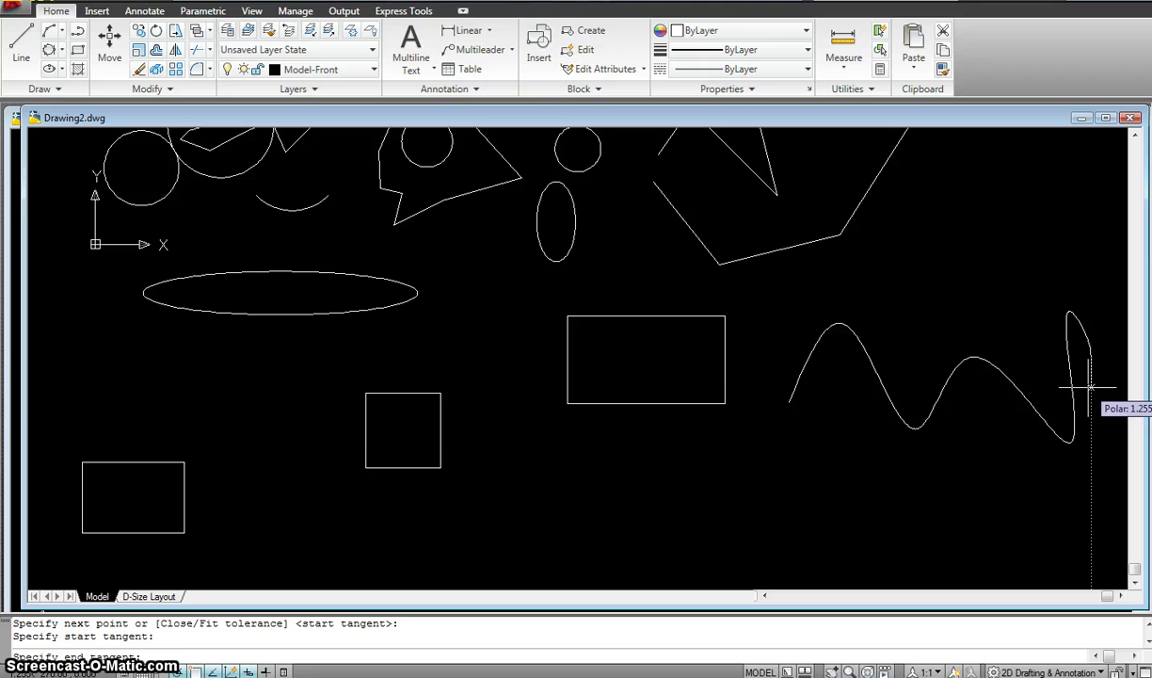
left_click(1089, 387)
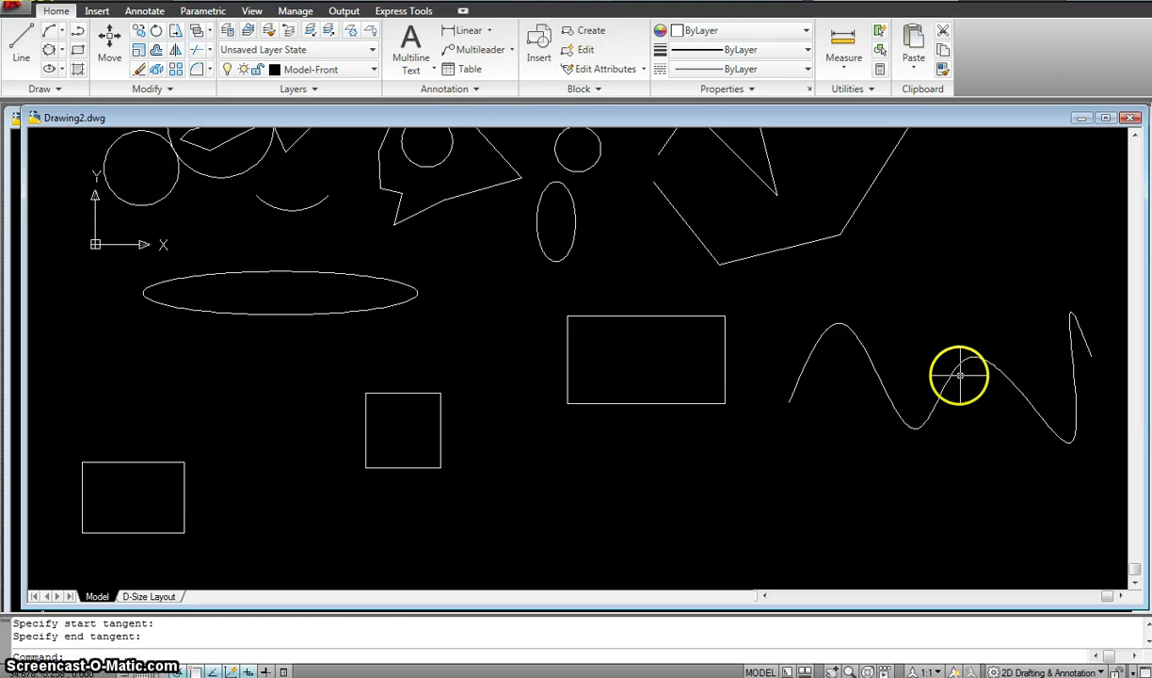
Draw a second spline from lower left through the square's and rectangle's lower corners, accepting default tangents
left_click(59, 90)
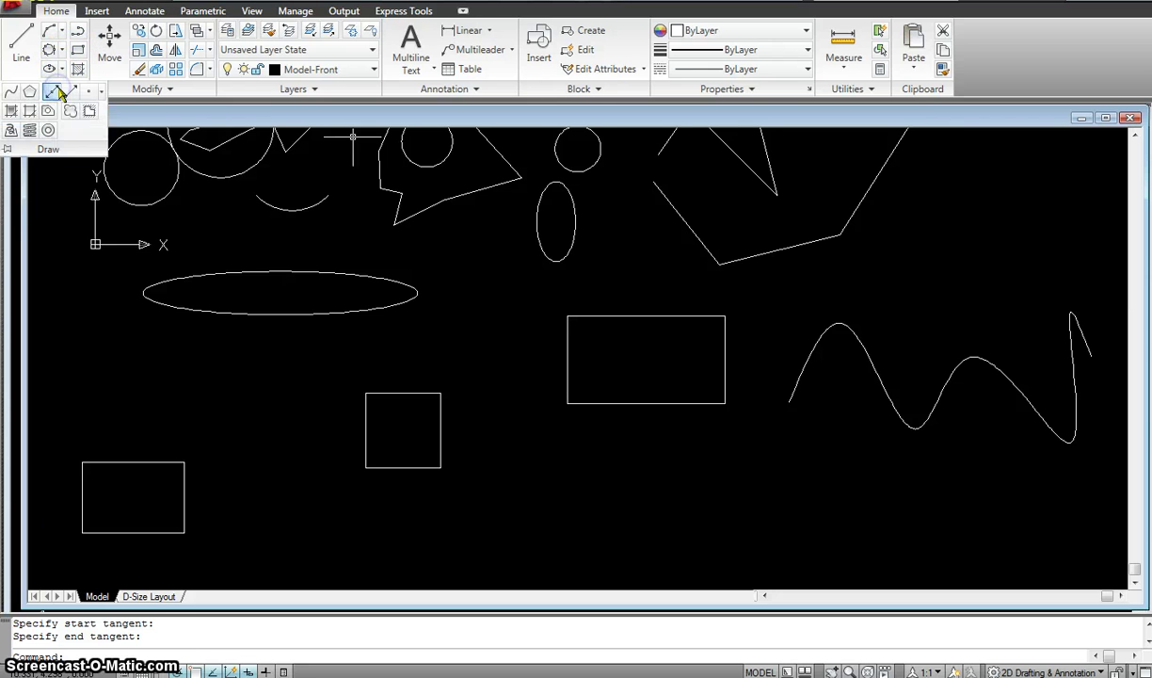
left_click(13, 92)
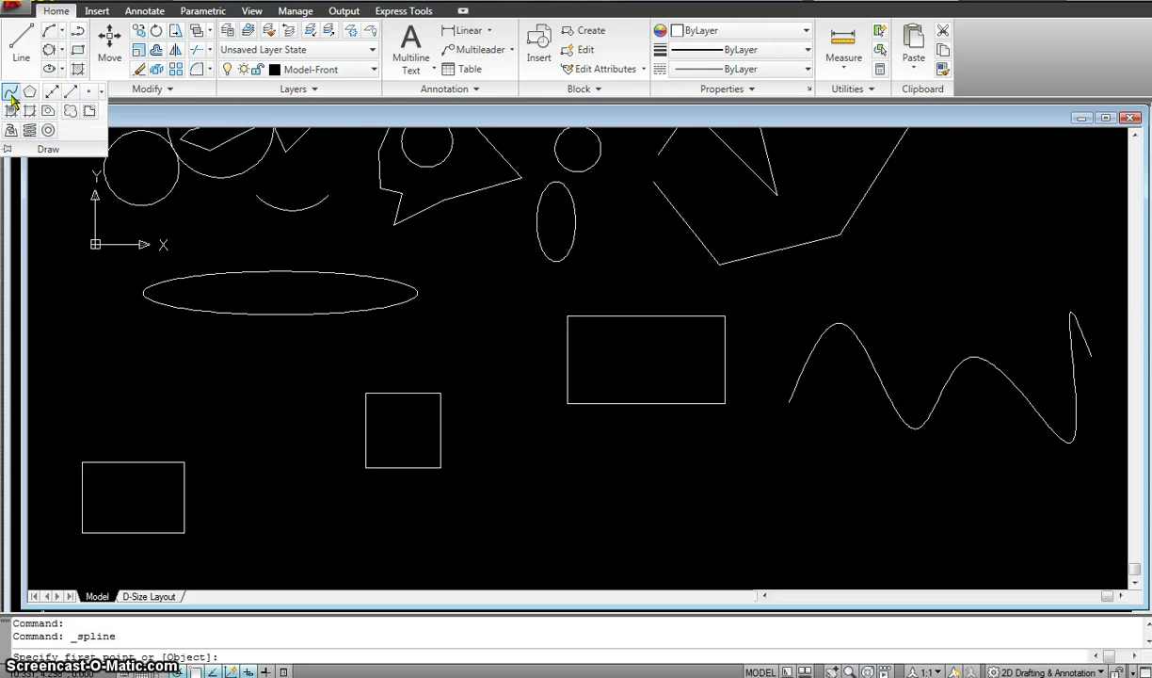
left_click(294, 522)
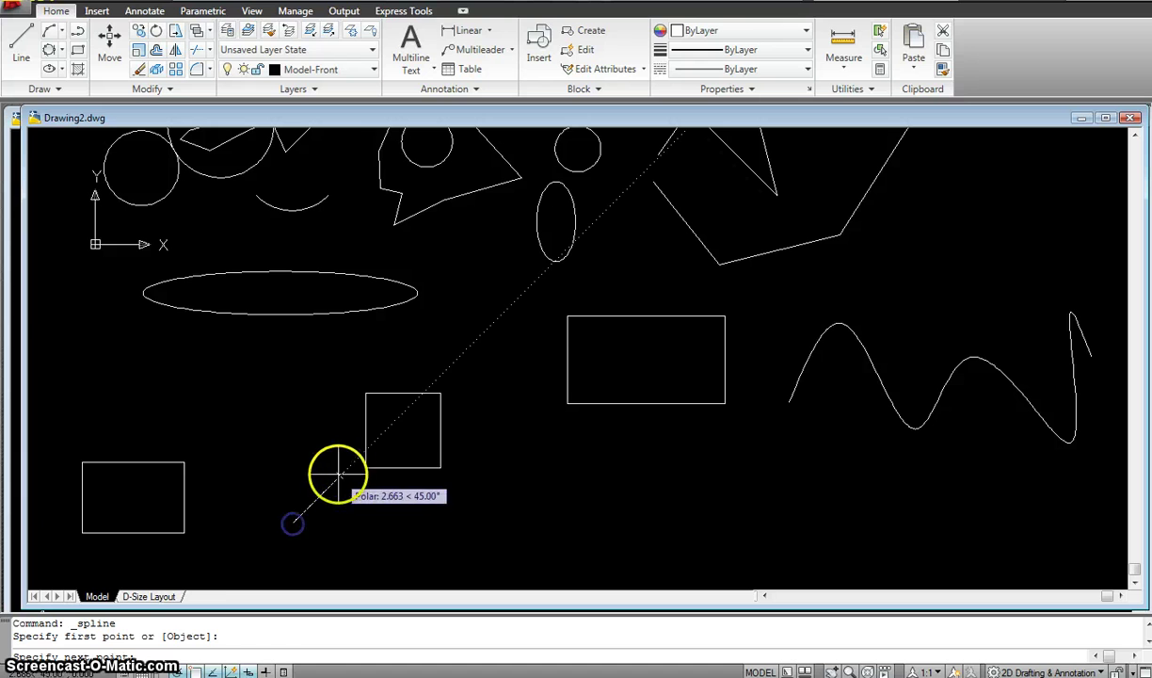
left_click(367, 468)
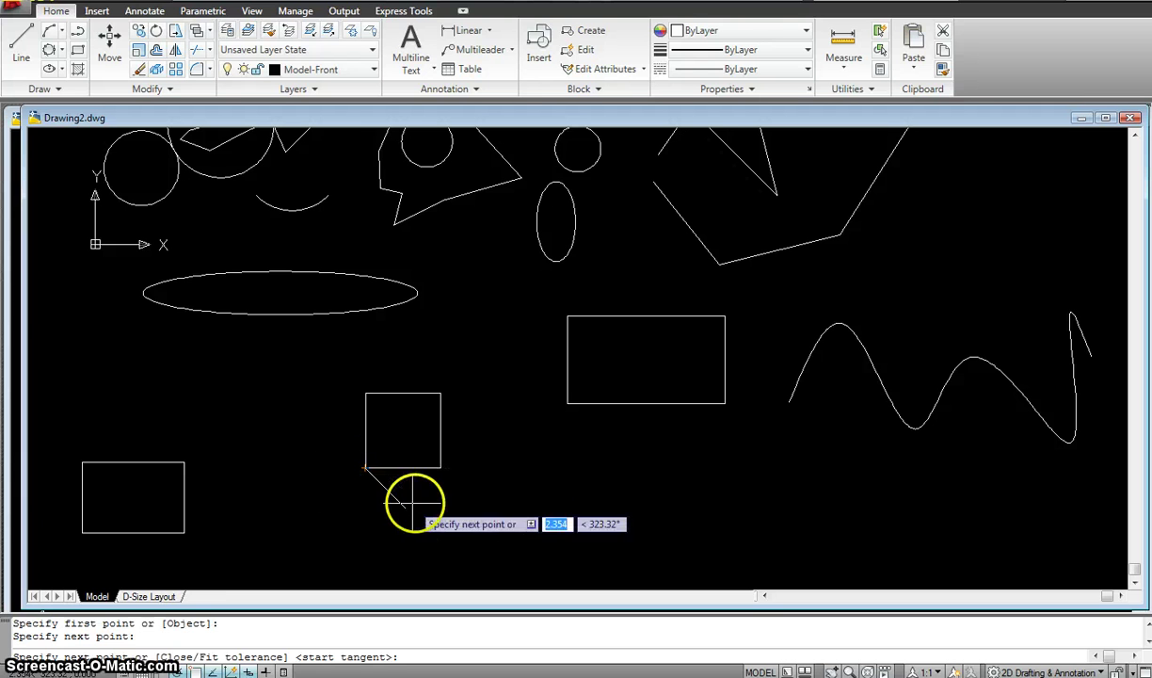
left_click(417, 506)
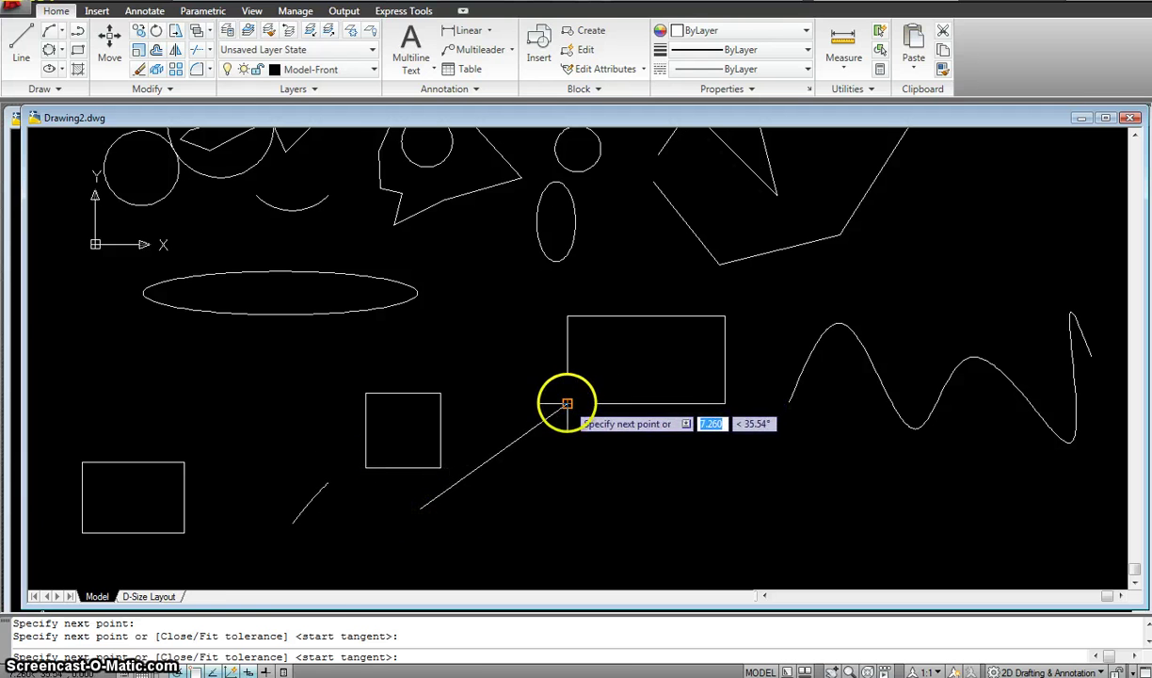
left_click(567, 402)
left_click(624, 458)
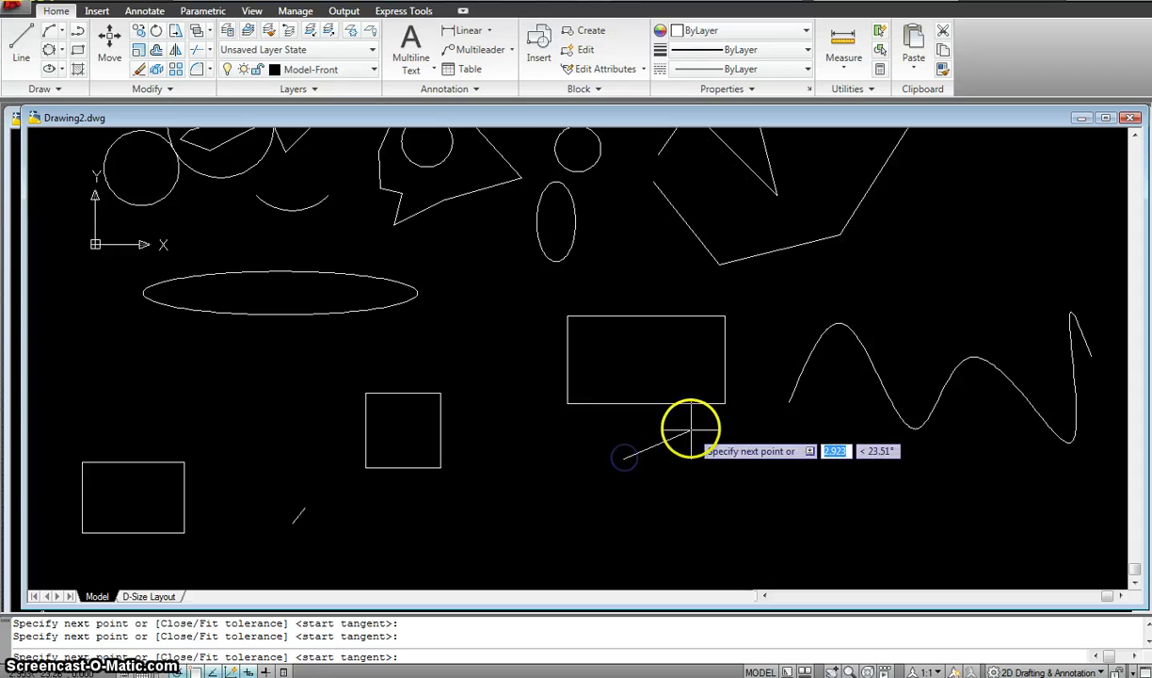
left_click(715, 403)
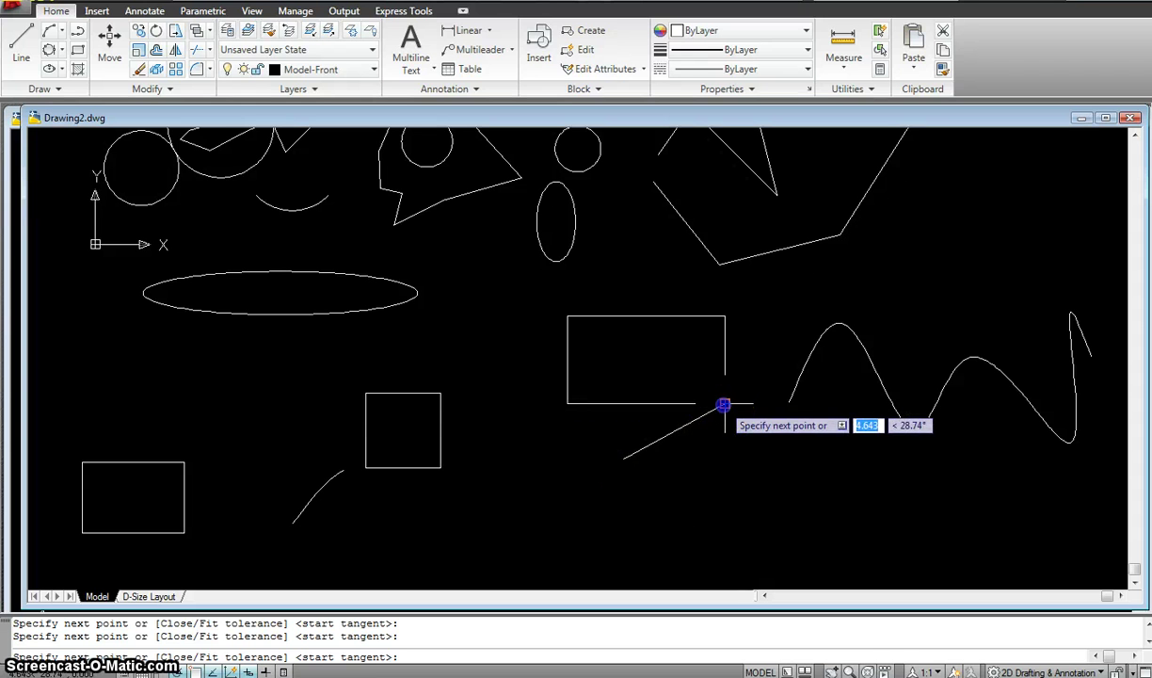
left_click(817, 480)
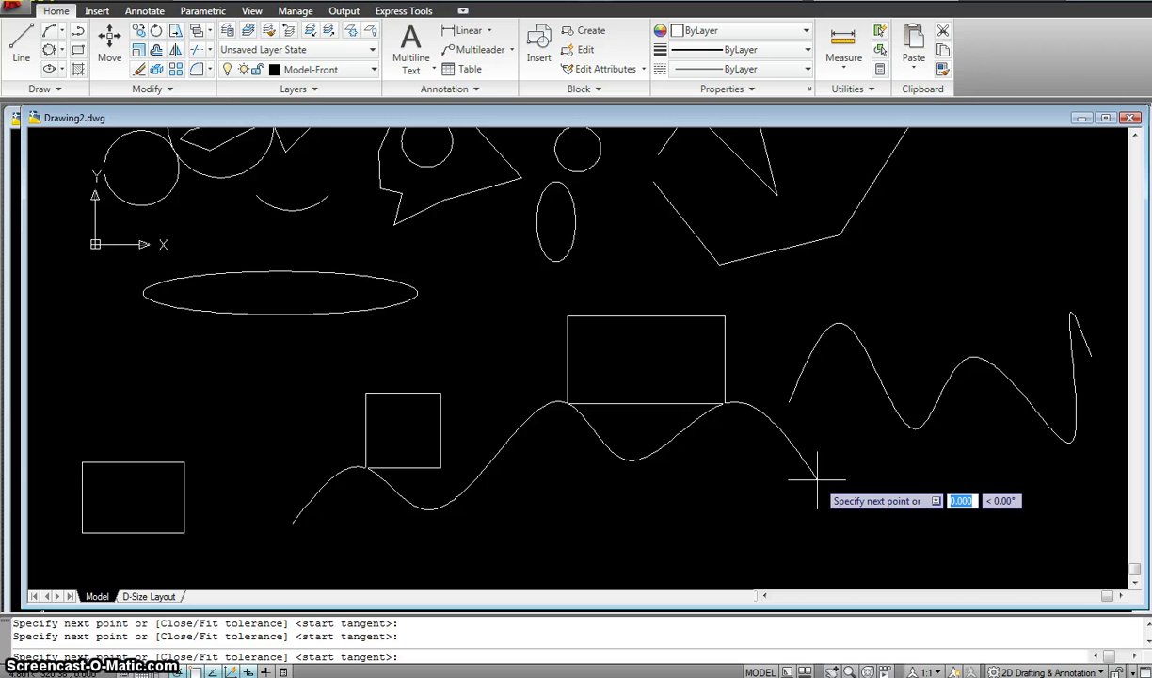
key("Return")
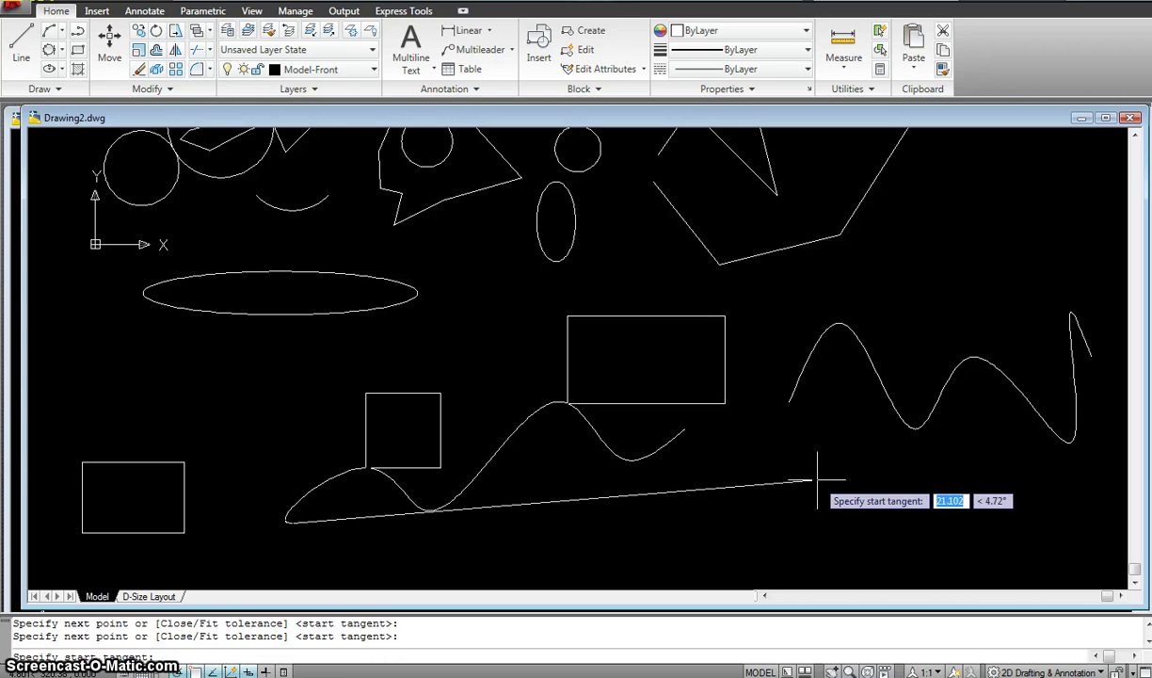
key("Return")
right_click(818, 476)
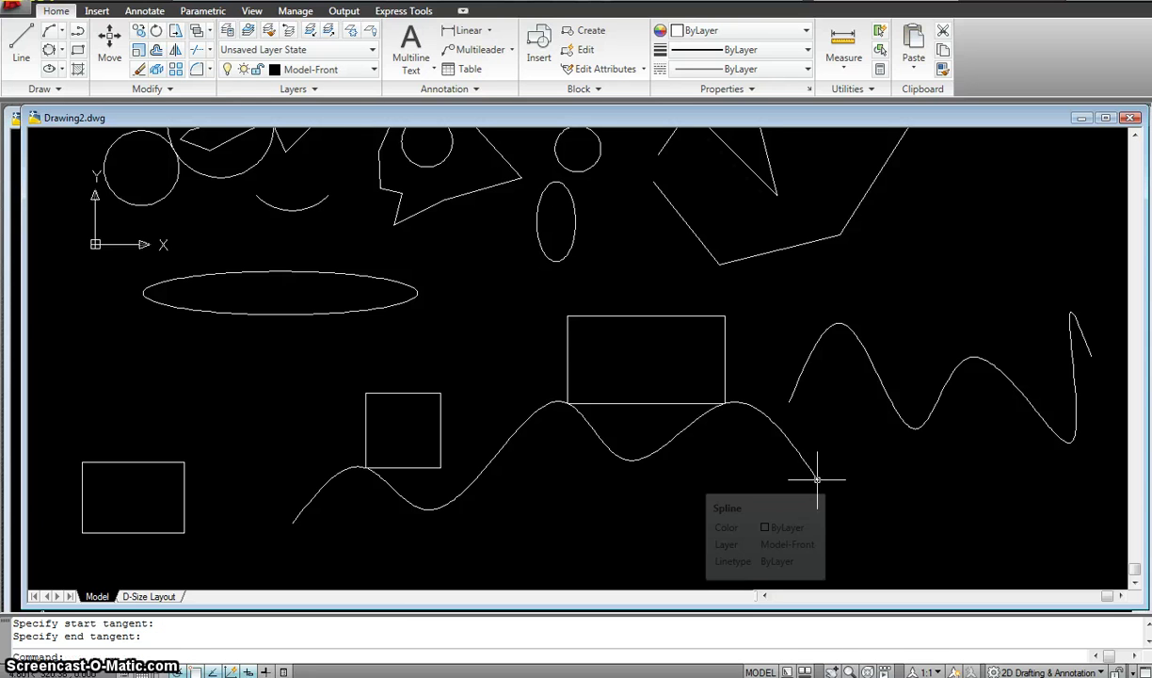
left_click(805, 469)
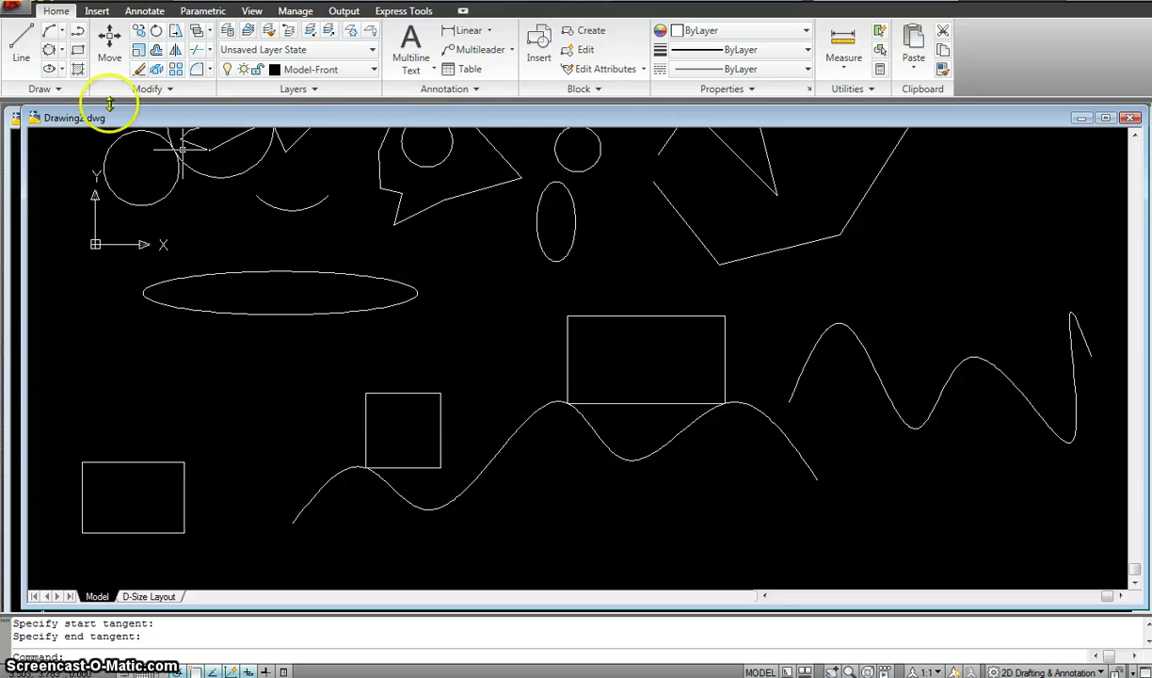
Draw a 5-sided polygon inscribed in a radius-2 circle, centred left of the square
left_click(54, 90)
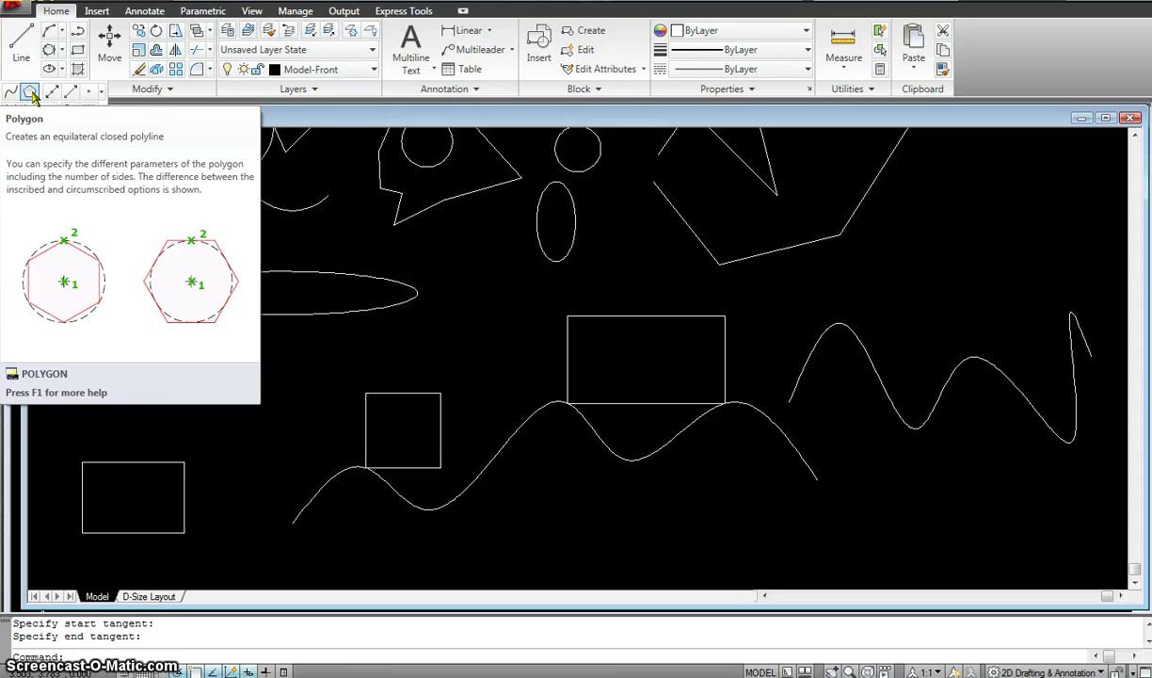
left_click(31, 93)
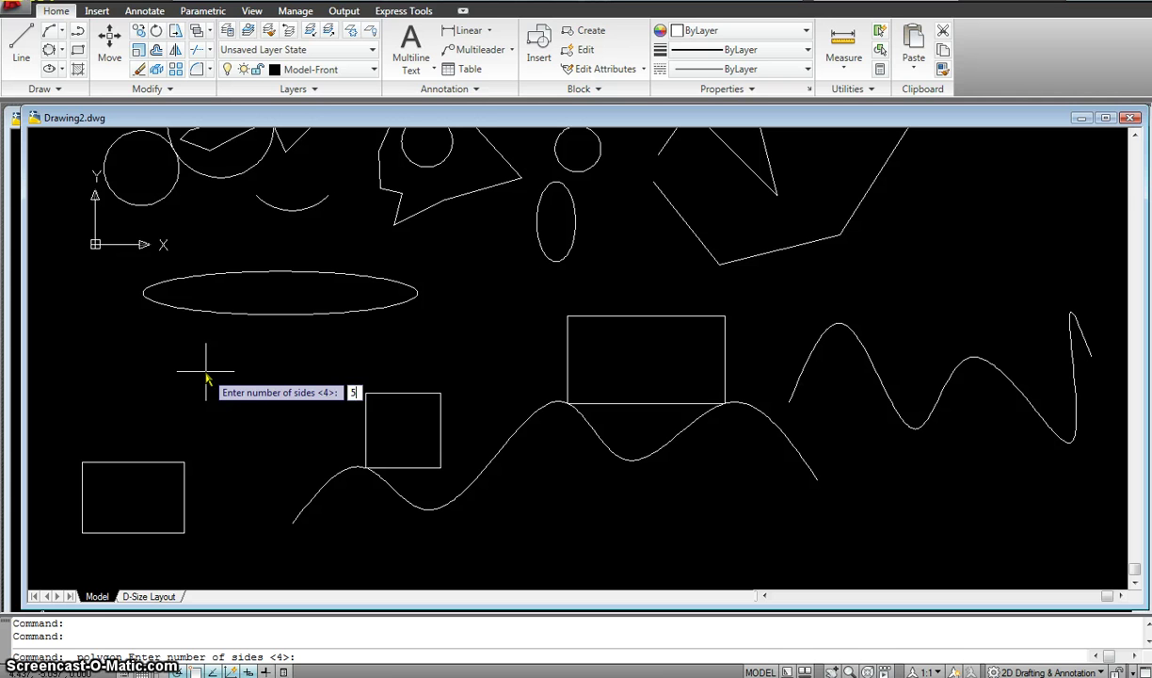
key("Return")
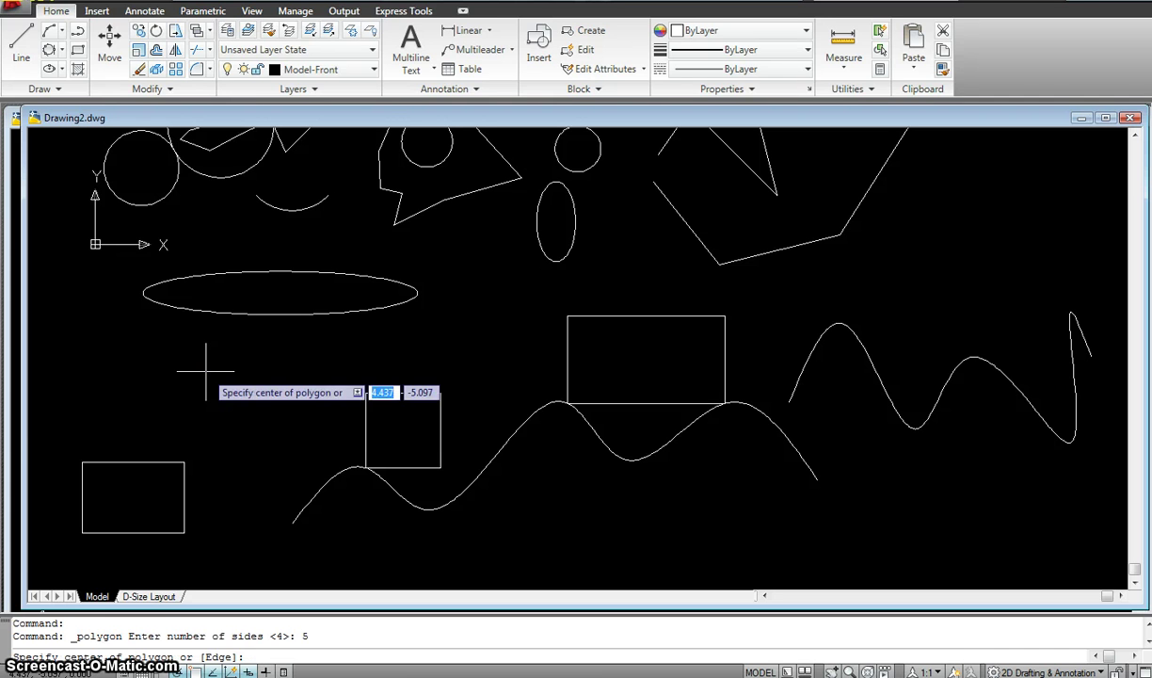
left_click(255, 407)
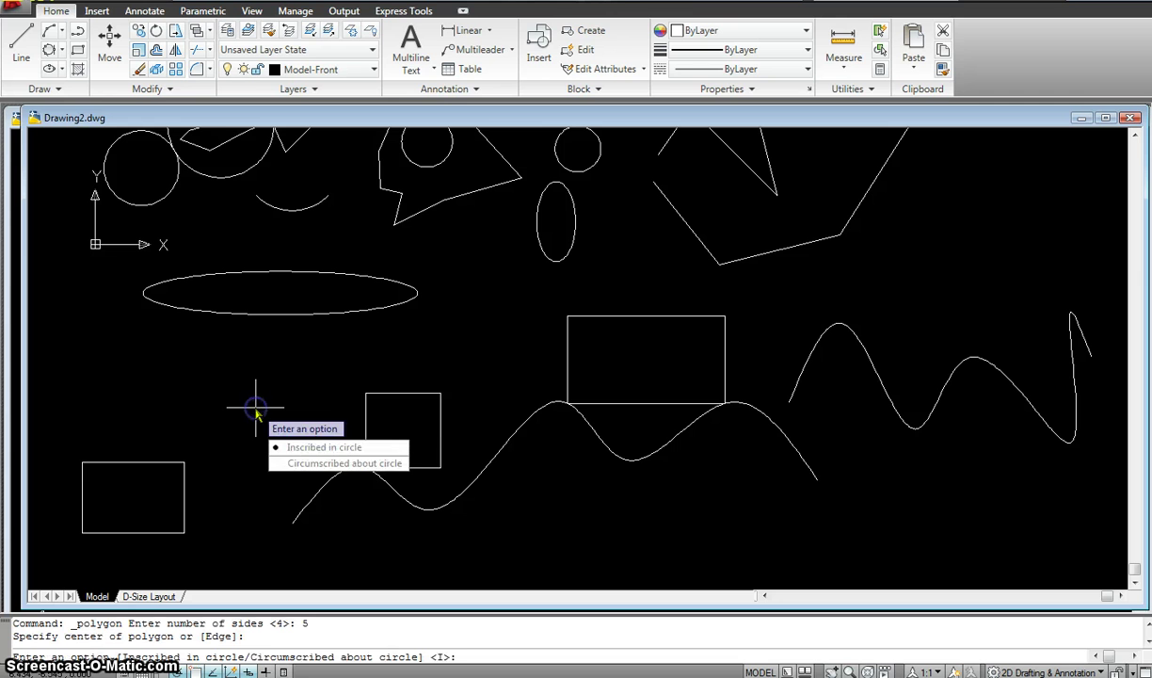
left_click(311, 448)
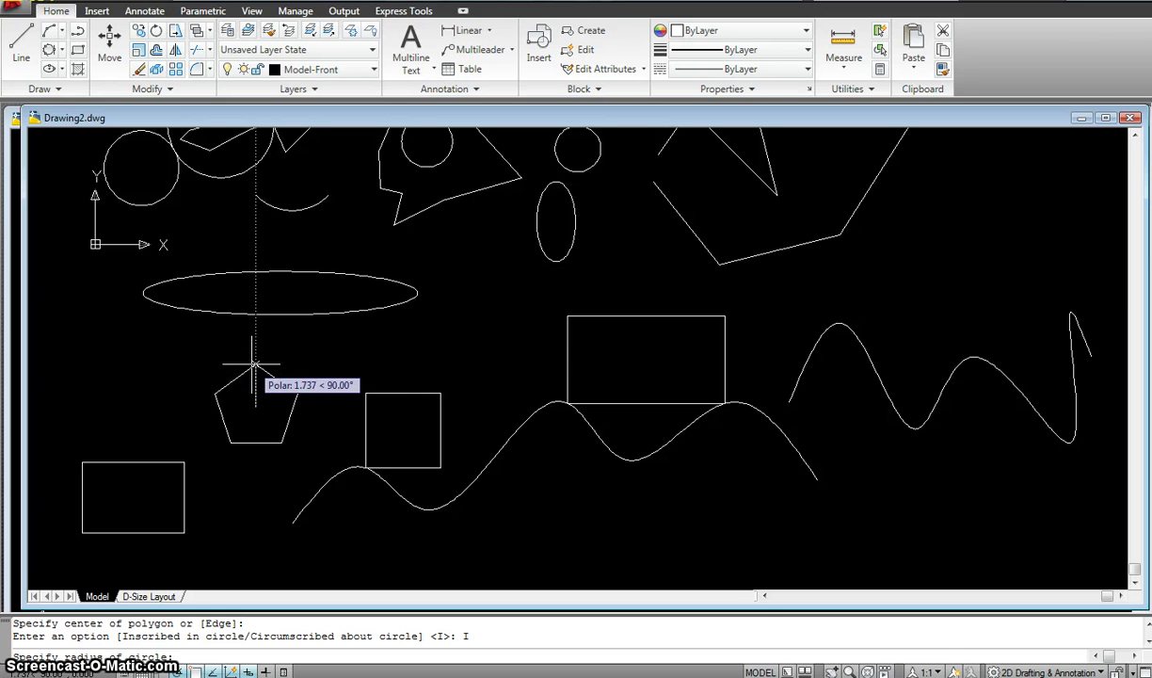
type("2")
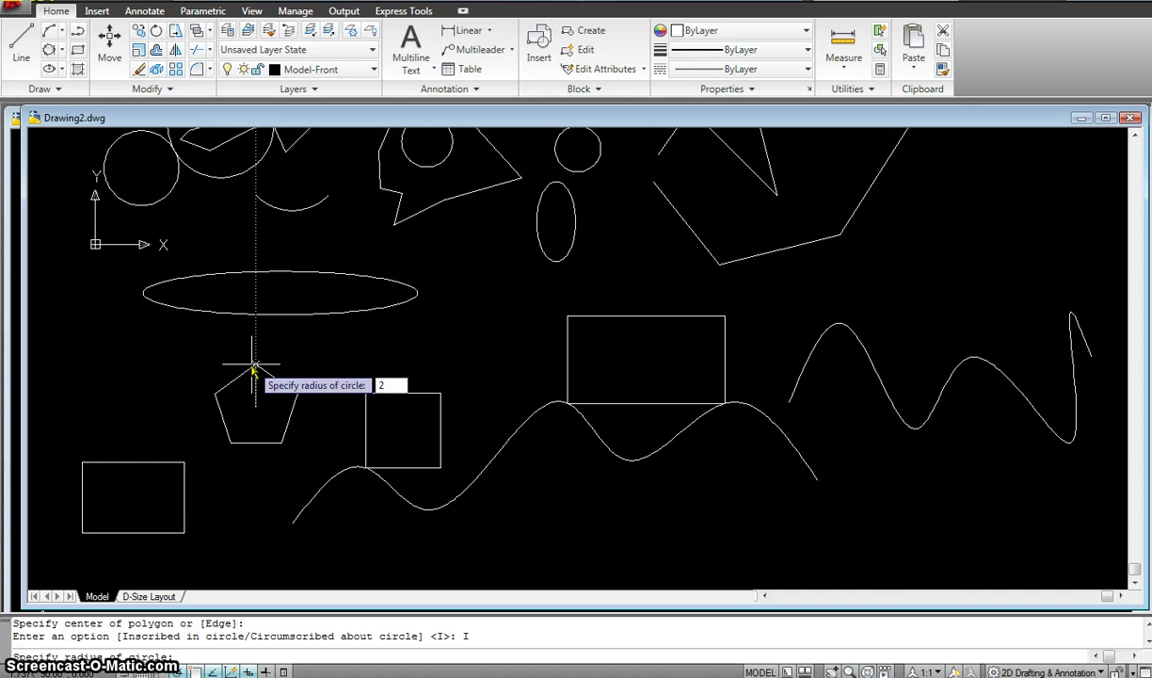
key("Return")
left_click(245, 402)
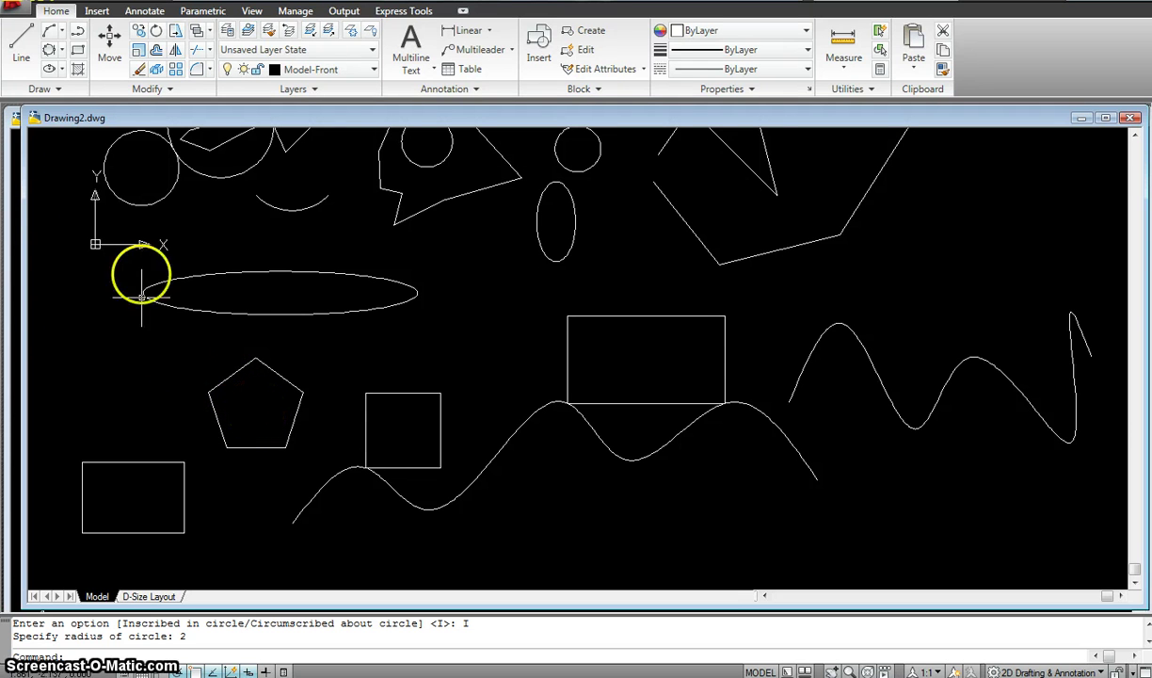
Add a 10-sided polygon circumscribed about a radius-3 circle at the far left
key("Return")
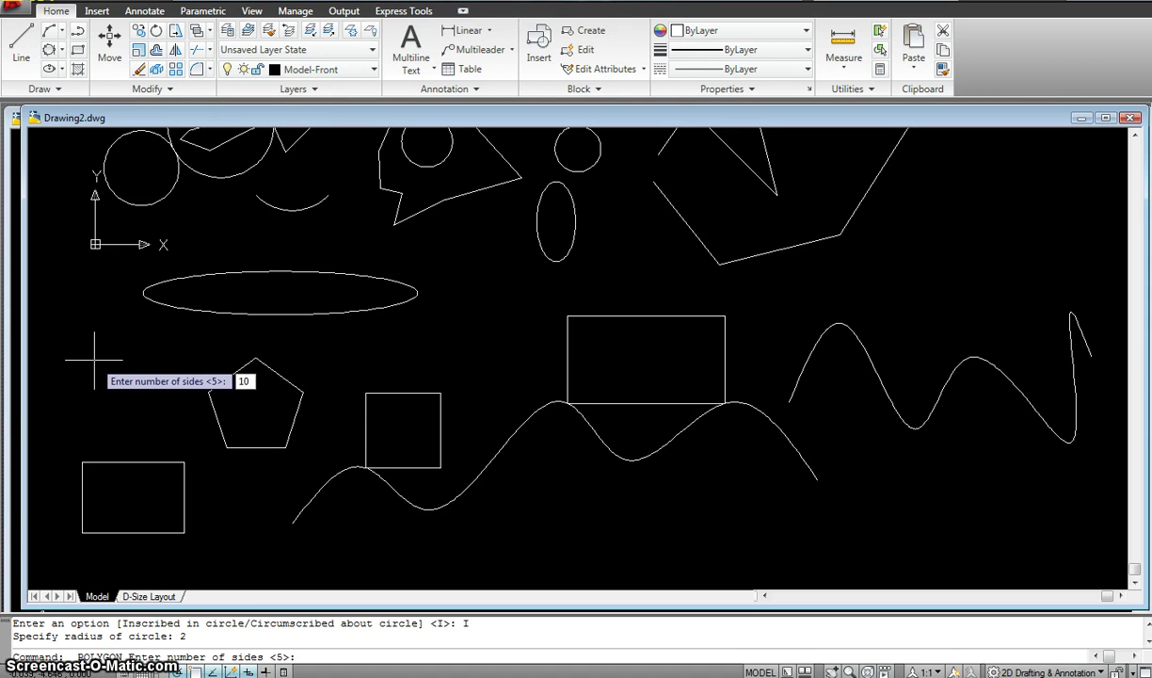
key("Return")
left_click(110, 375)
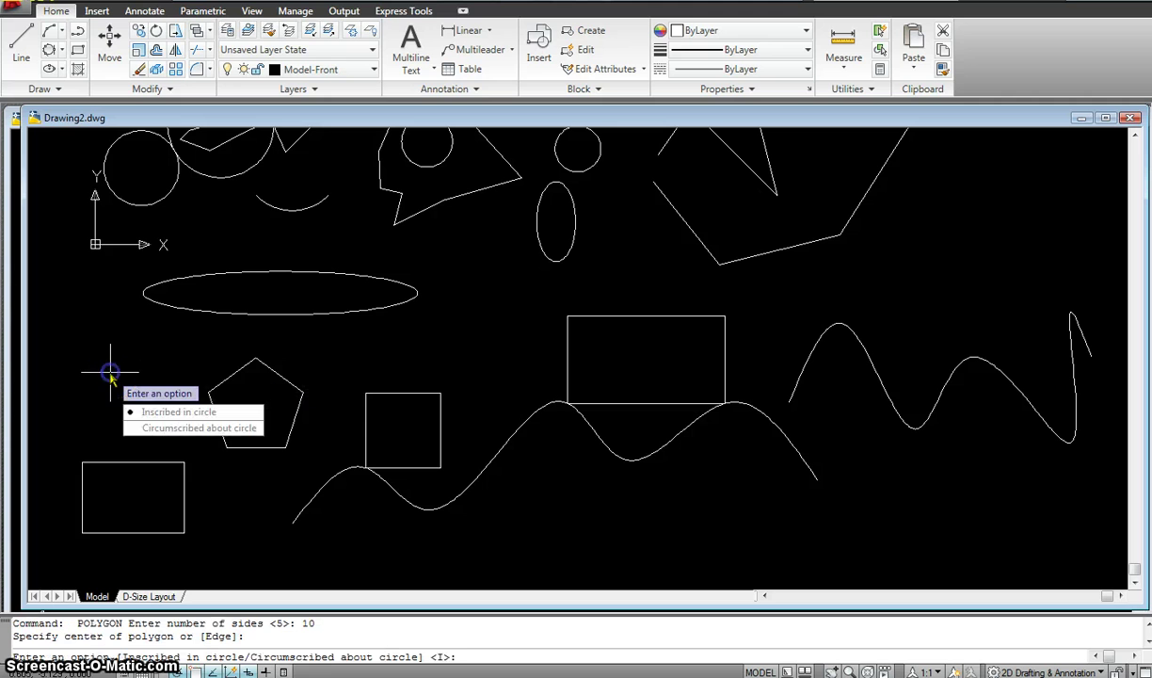
left_click(148, 428)
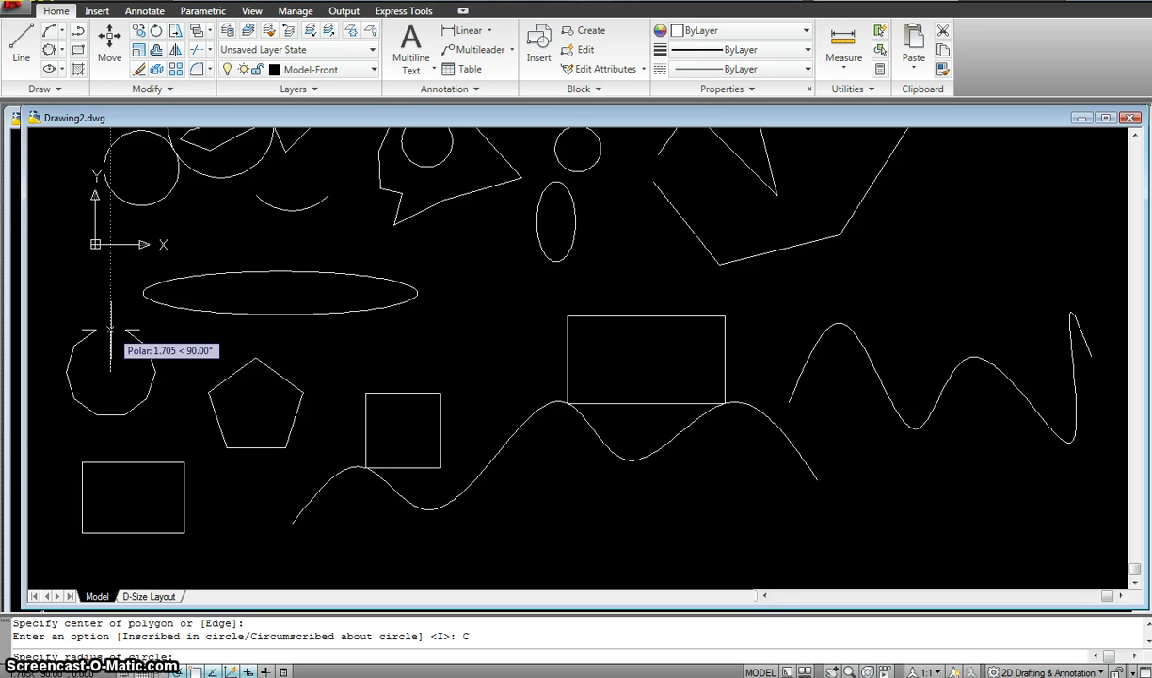
type("3")
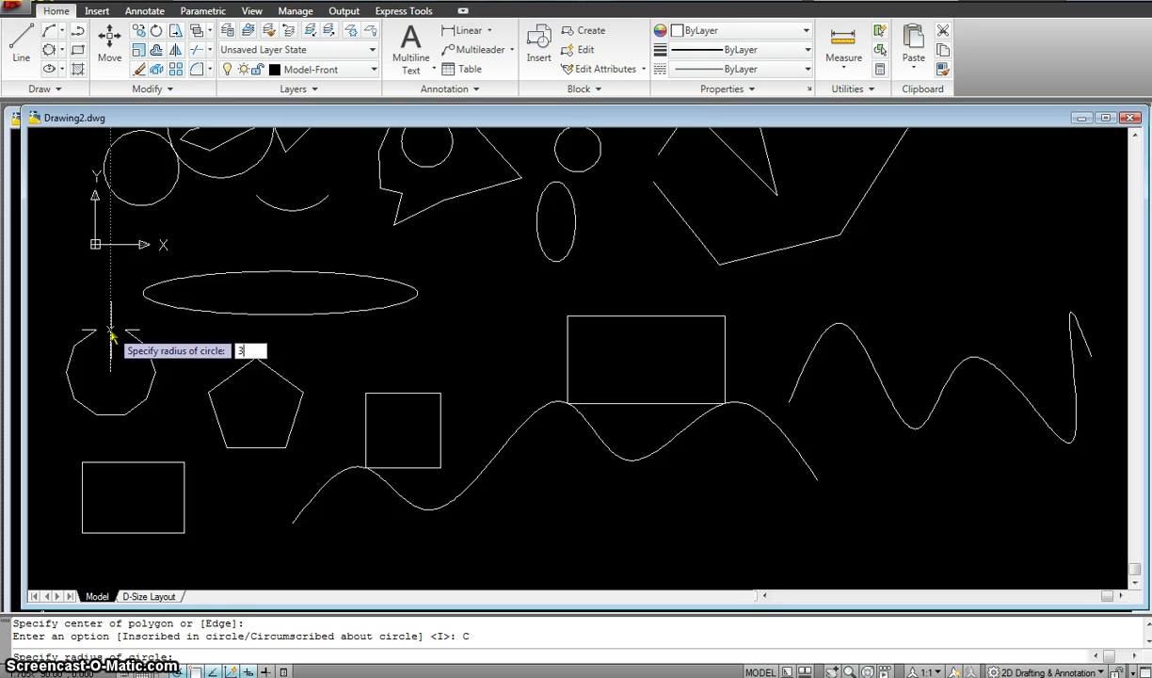
key("Return")
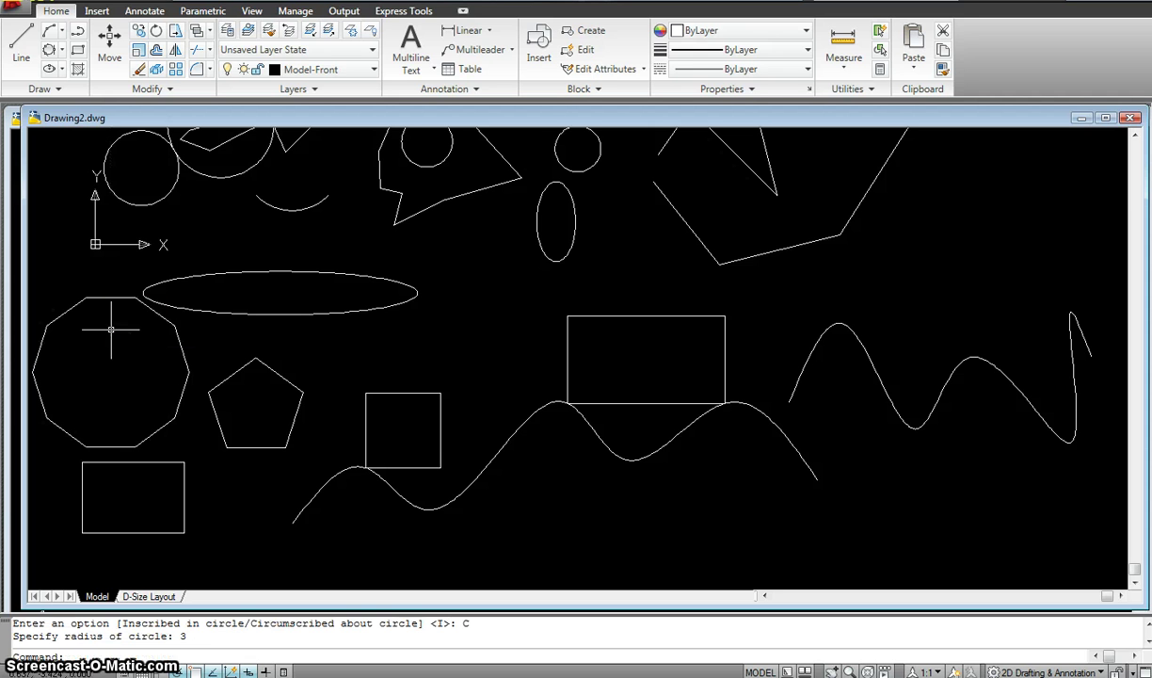
Zoom out and pan until the earlier off-screen shapes are visible, then expand the Draw panel
left_click(68, 312)
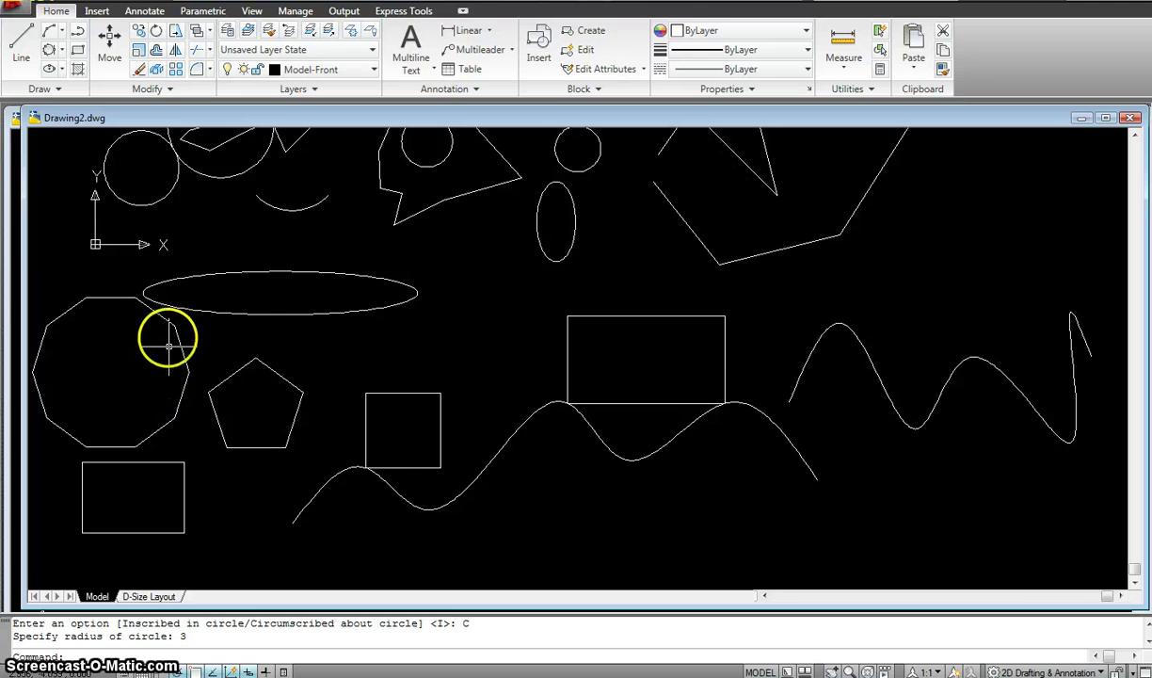
scroll(489, 380, "down", 3)
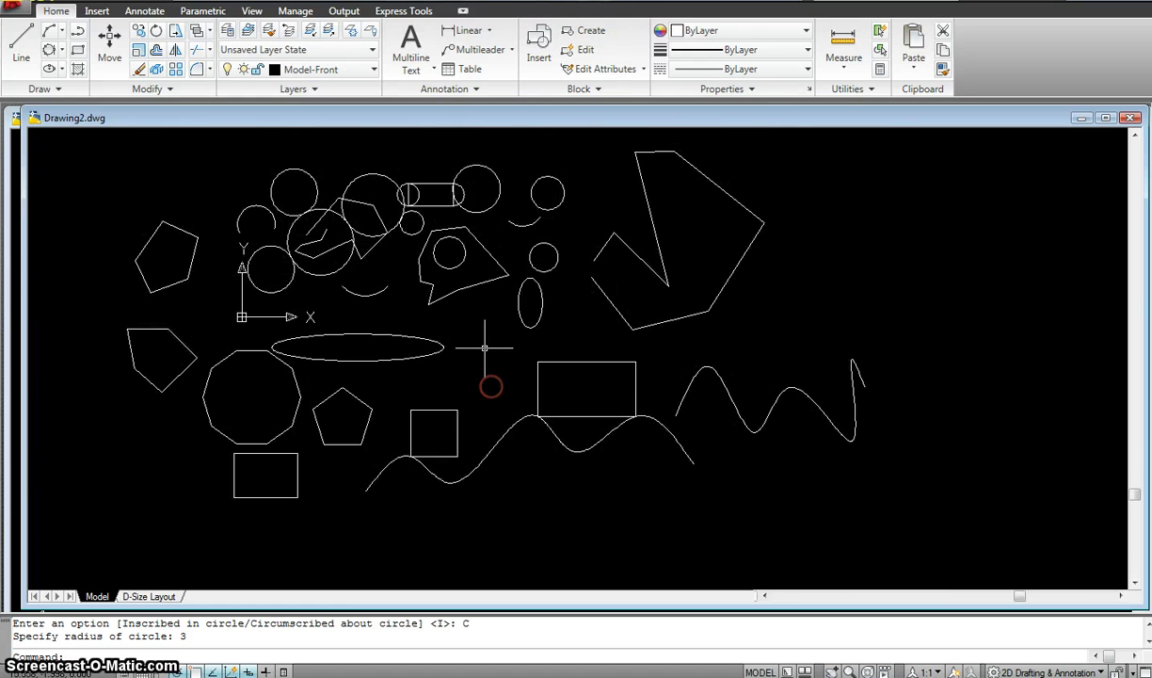
mouse_move(485, 347)
middle_mouse_down()
mouse_move(499, 360)
mouse_move(530, 260)
mouse_move(537, 358)
middle_mouse_up()
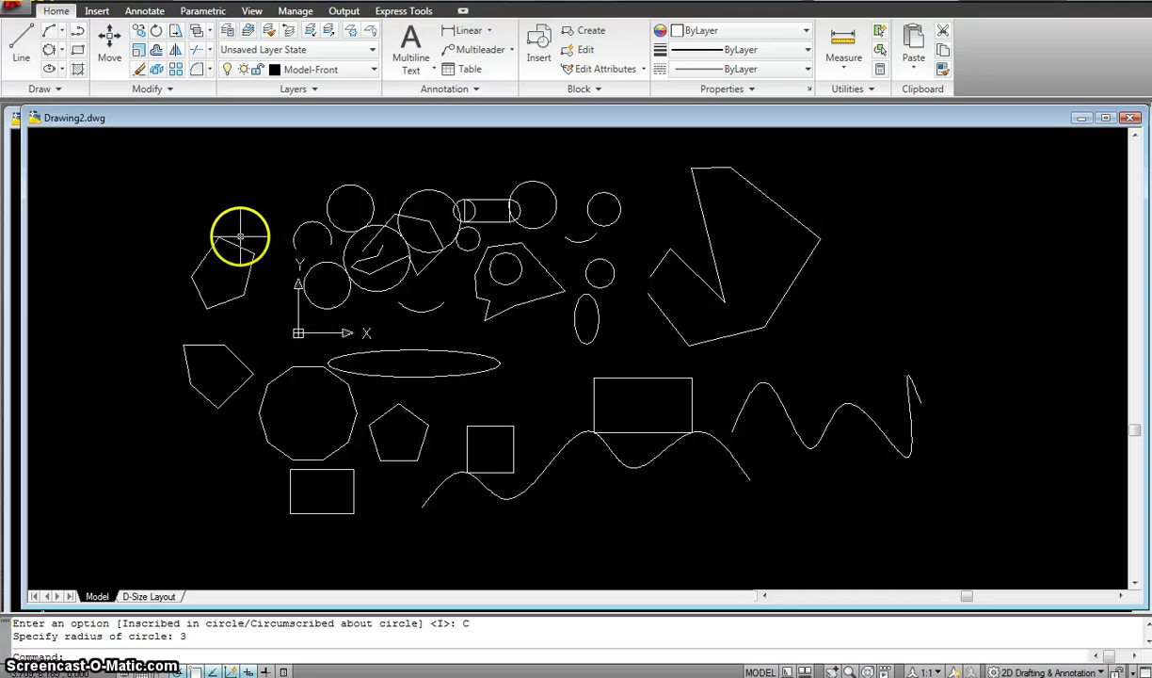
left_click(57, 166)
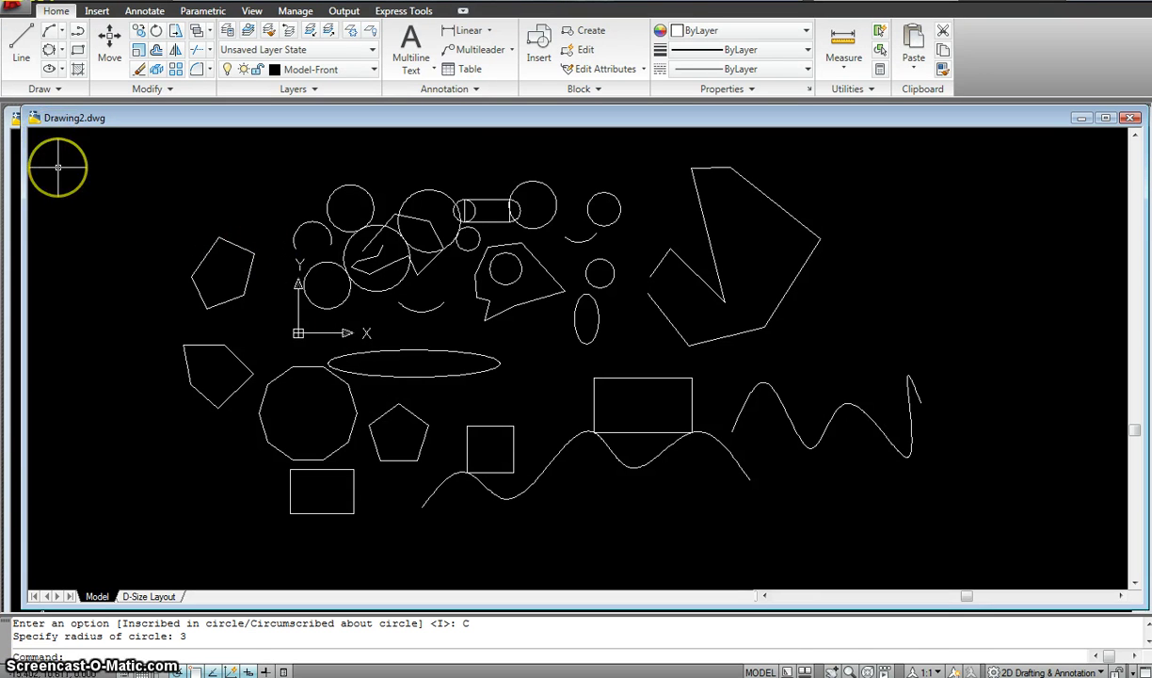
left_click(39, 89)
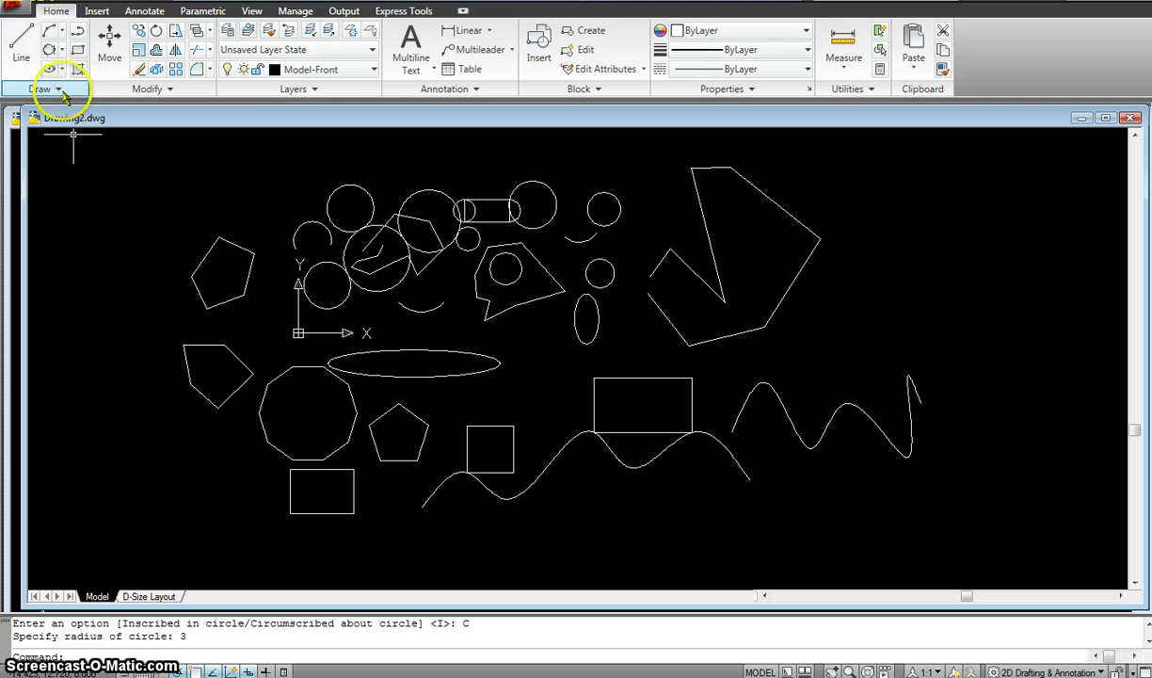